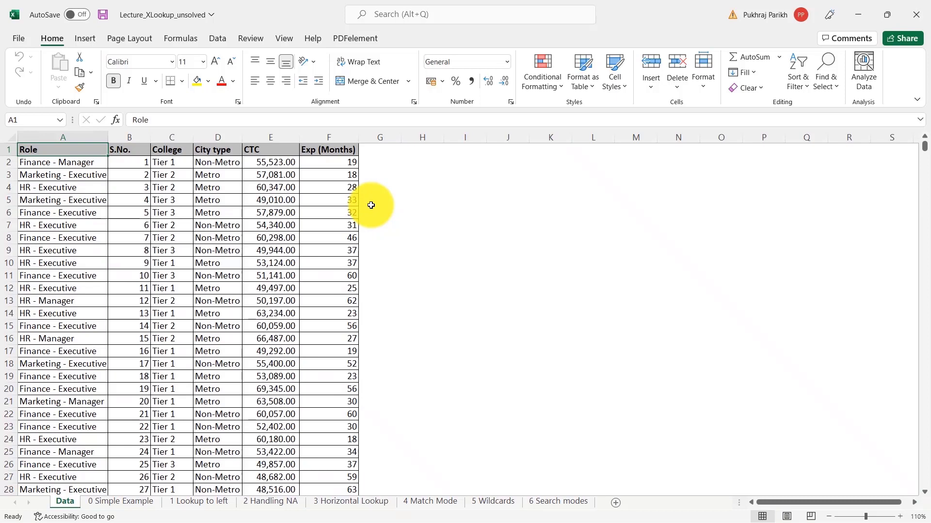
- Review the S.No., Role, College, City type, CTC and Exp (Months) columns on the Data sheet
{"action": "left_click", "coordinate": [129, 138]}
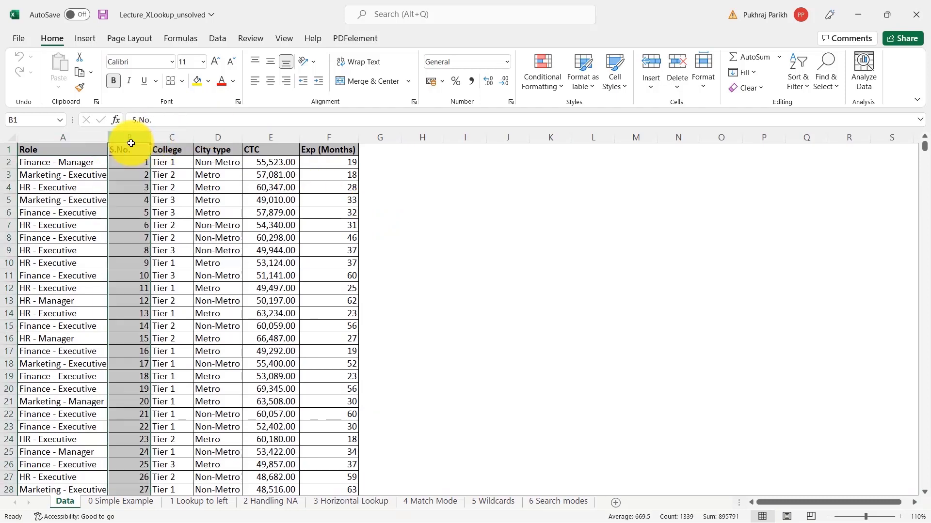
{"action": "left_click", "coordinate": [60, 138]}
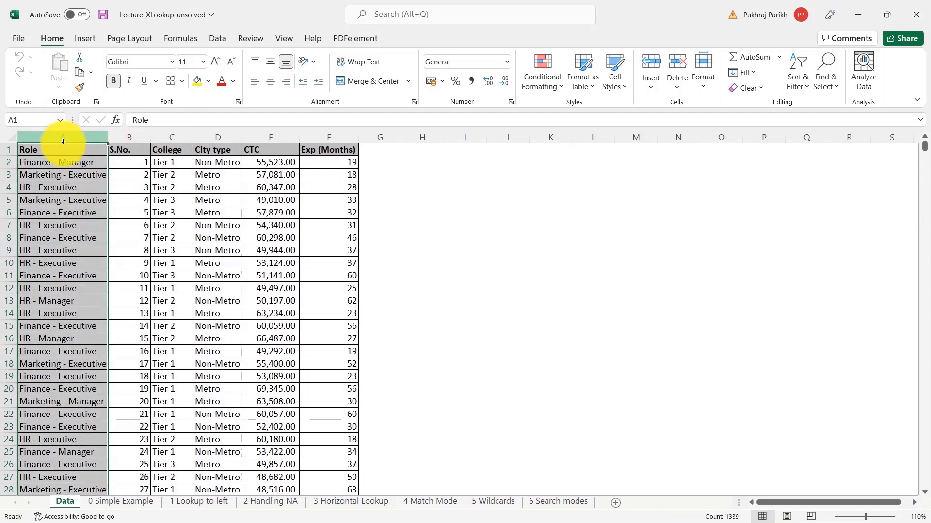
{"action": "left_click", "coordinate": [183, 138]}
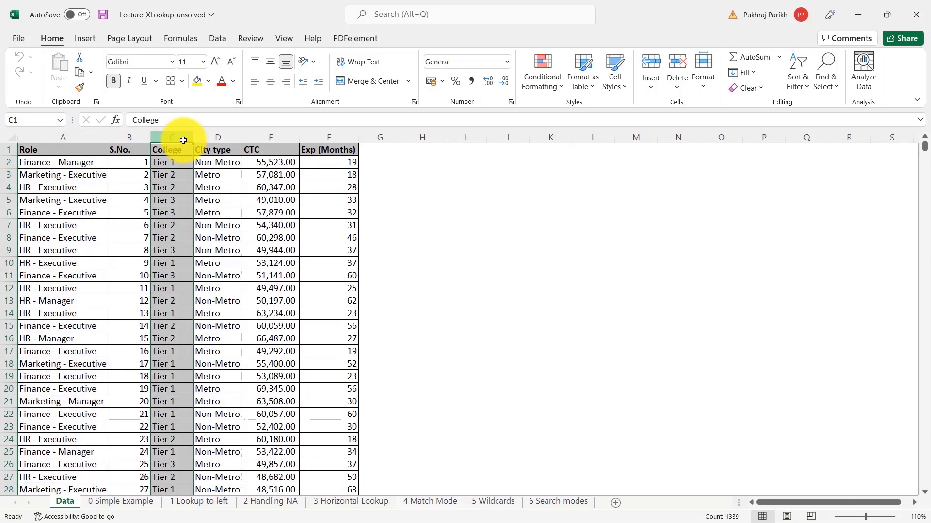
{"action": "left_click", "coordinate": [216, 138]}
{"action": "left_click", "coordinate": [263, 139]}
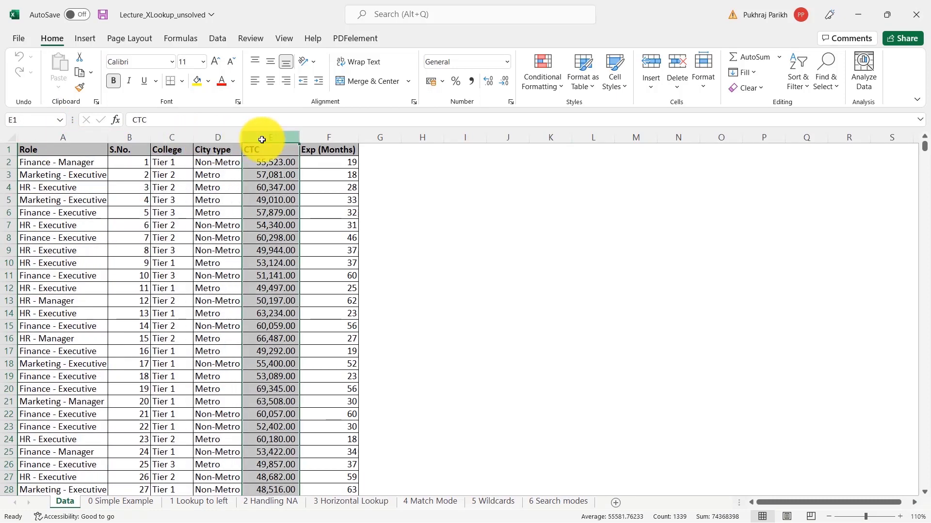
{"action": "left_click", "coordinate": [342, 138]}
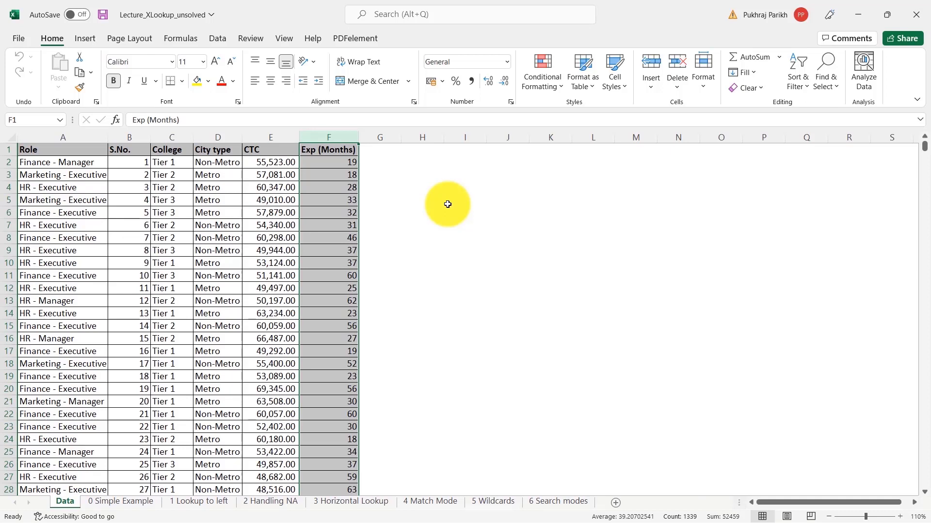
- Examine the S. No and CTC lookup cells on the 0 Simple Example sheet and the source table on the Data sheet
{"action": "left_click", "coordinate": [113, 504]}
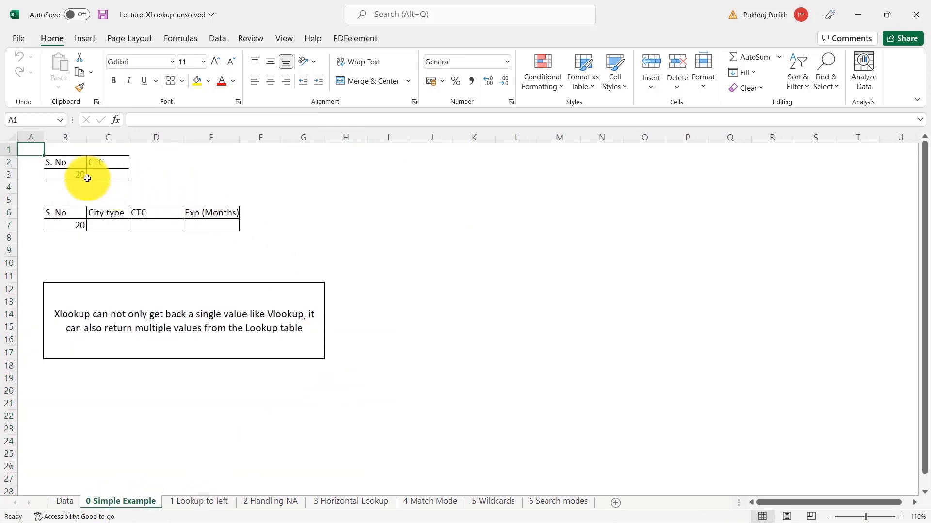
{"action": "left_click", "coordinate": [114, 175]}
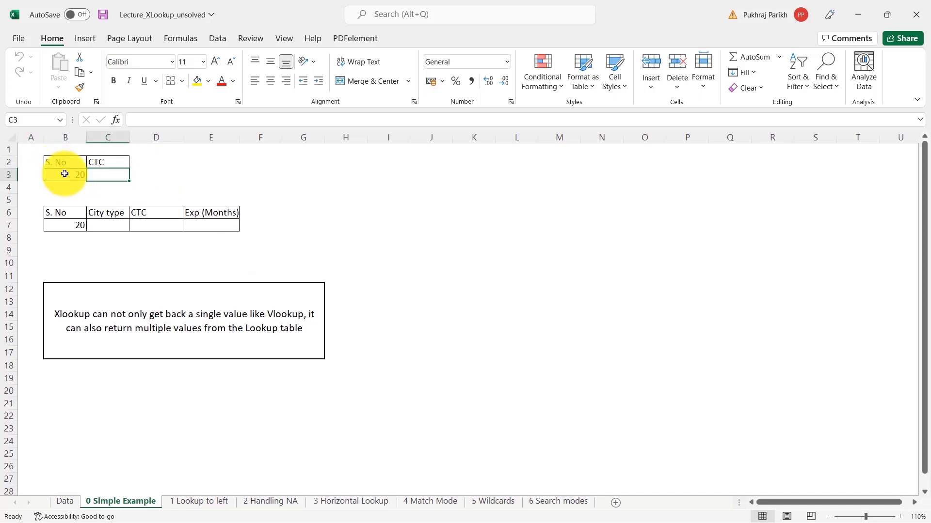
{"action": "left_click", "coordinate": [53, 171]}
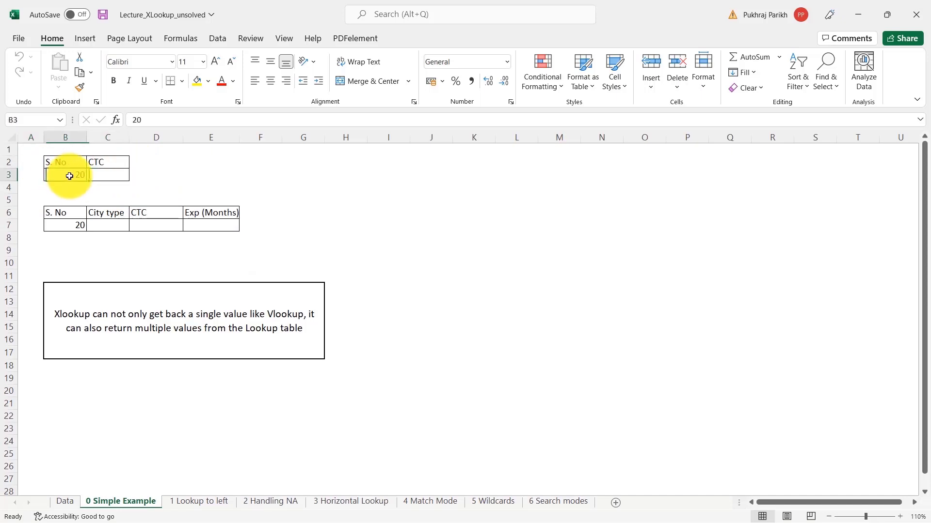
{"action": "left_click", "coordinate": [111, 175]}
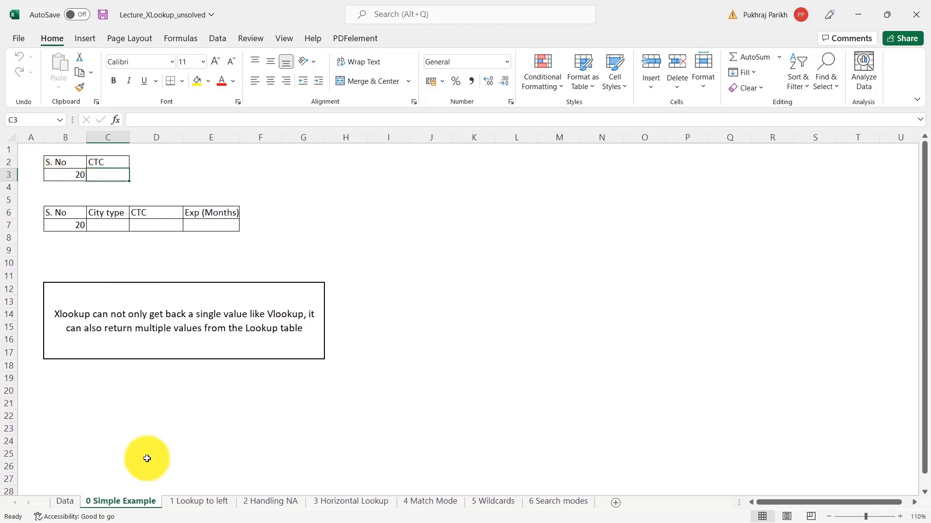
{"action": "left_click", "coordinate": [63, 501]}
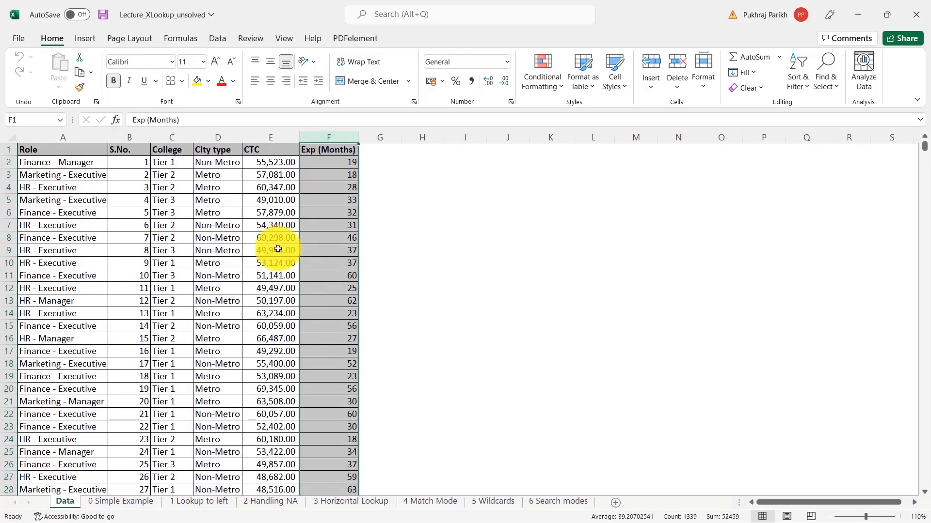
- In C3 of the 0 Simple Example sheet, begin an XLOOKUP formula with lookup value B3 and lookup array Data!B2:B1339
{"action": "left_click", "coordinate": [129, 502]}
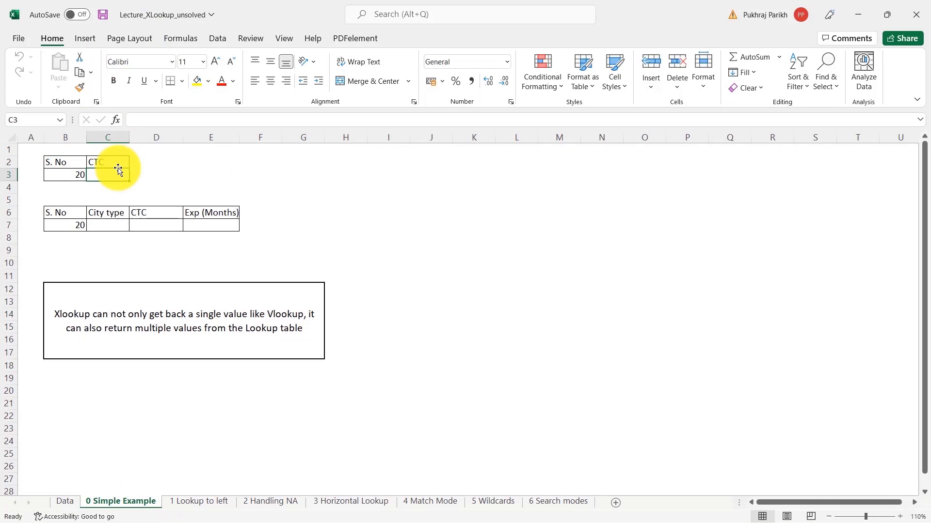
{"action": "type", "text": "="}
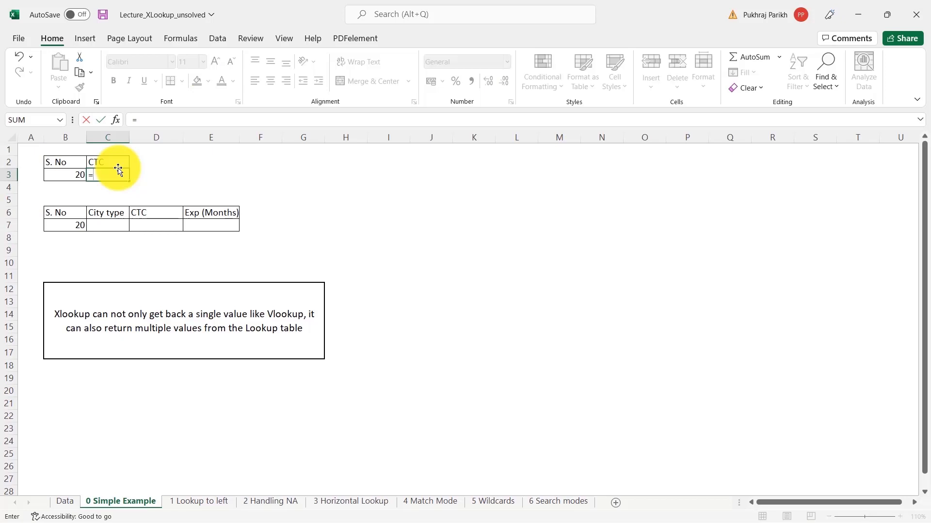
{"action": "type", "text": "xloo"}
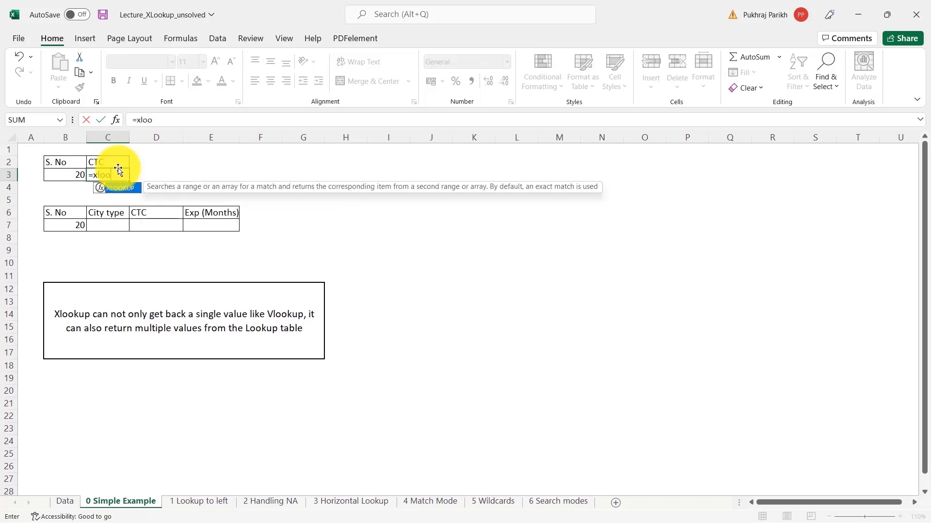
{"action": "key", "text": "Tab"}
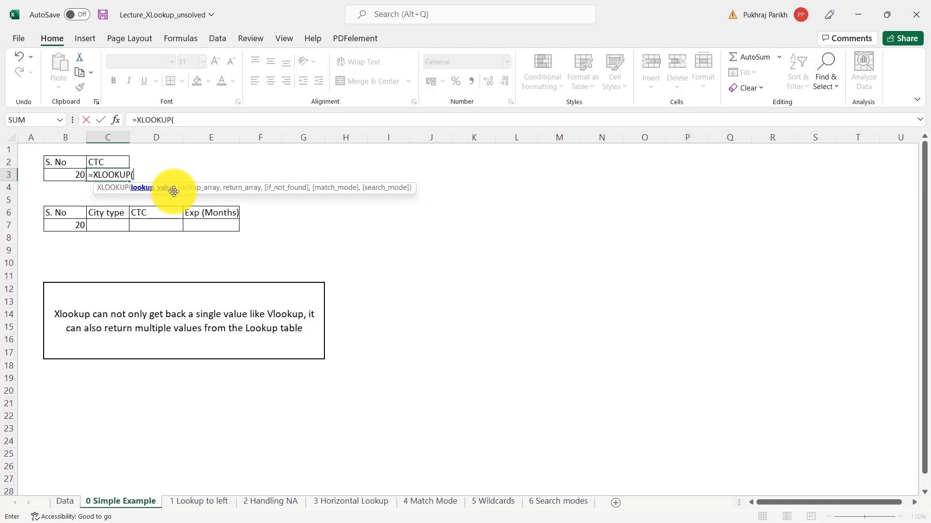
{"action": "left_click", "coordinate": [71, 174]}
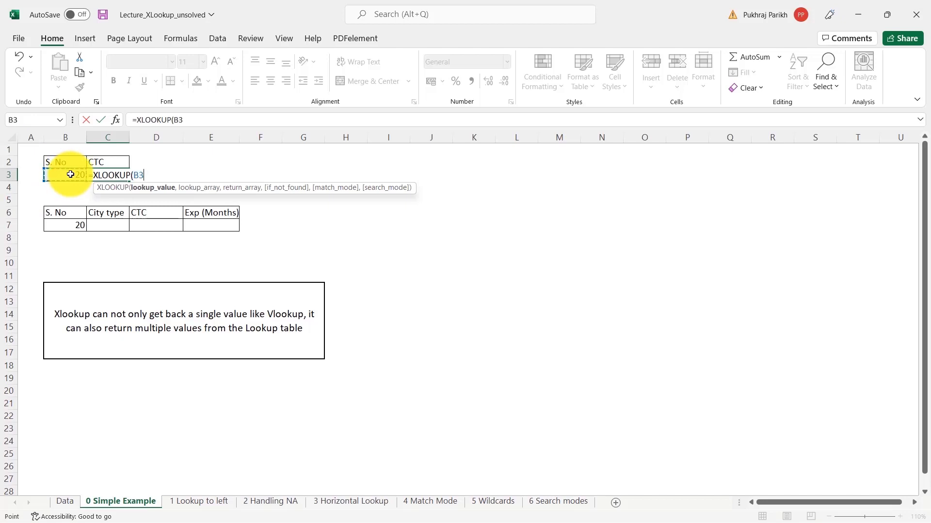
{"action": "type", "text": ",Data!"}
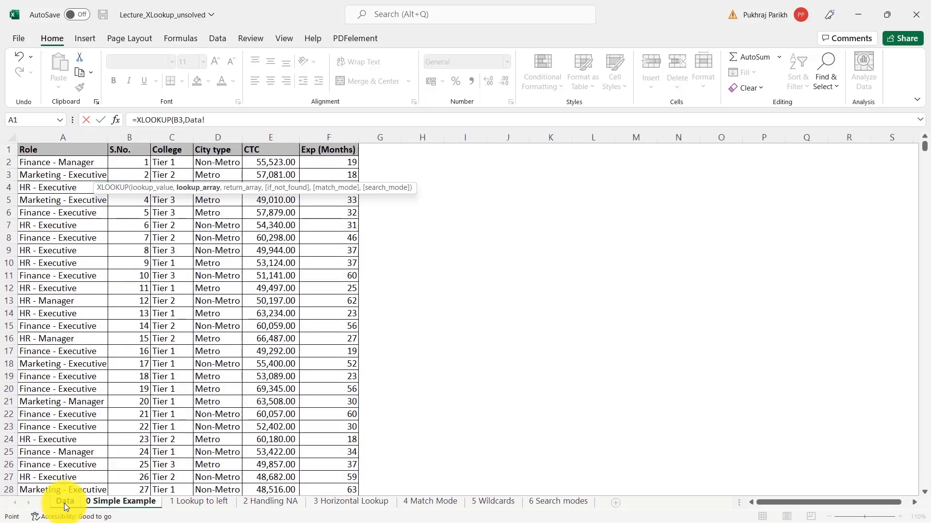
{"action": "left_click", "coordinate": [64, 502]}
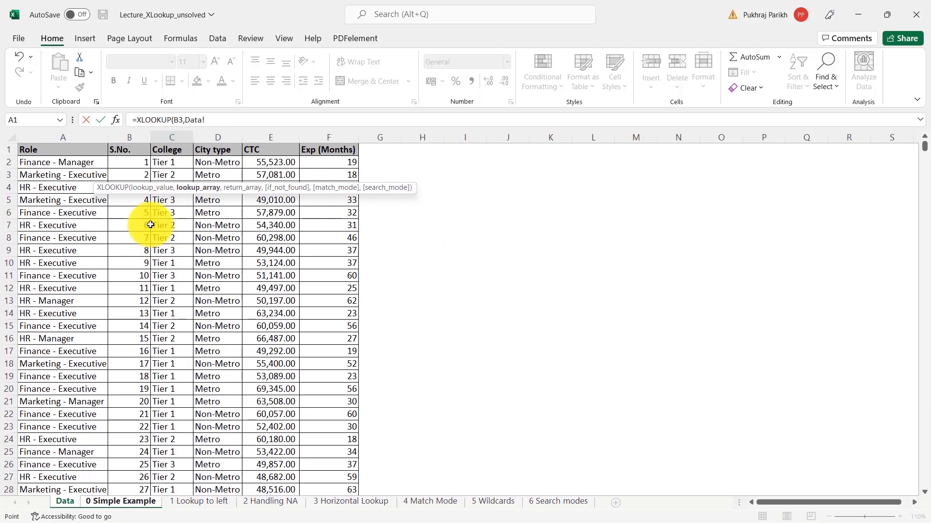
{"action": "left_click", "coordinate": [139, 162]}
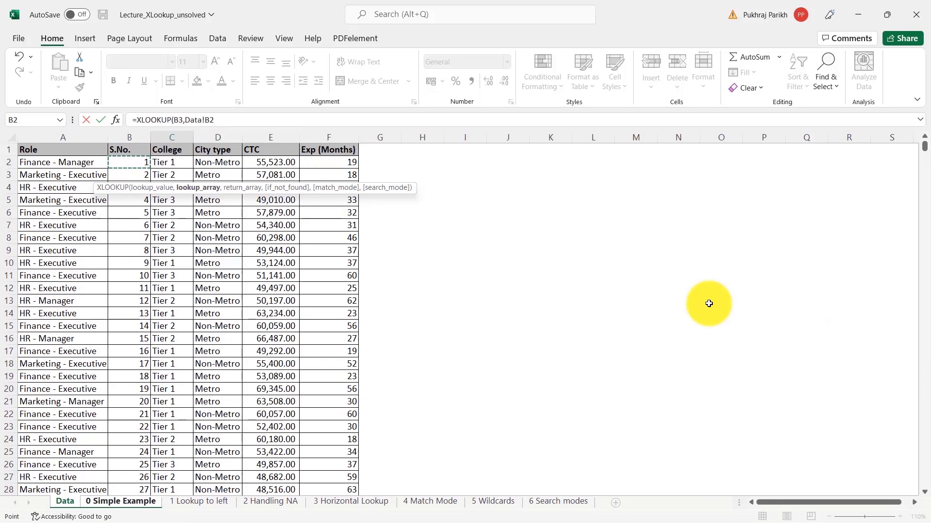
{"action": "key", "text": "ctrl+shift+Down"}
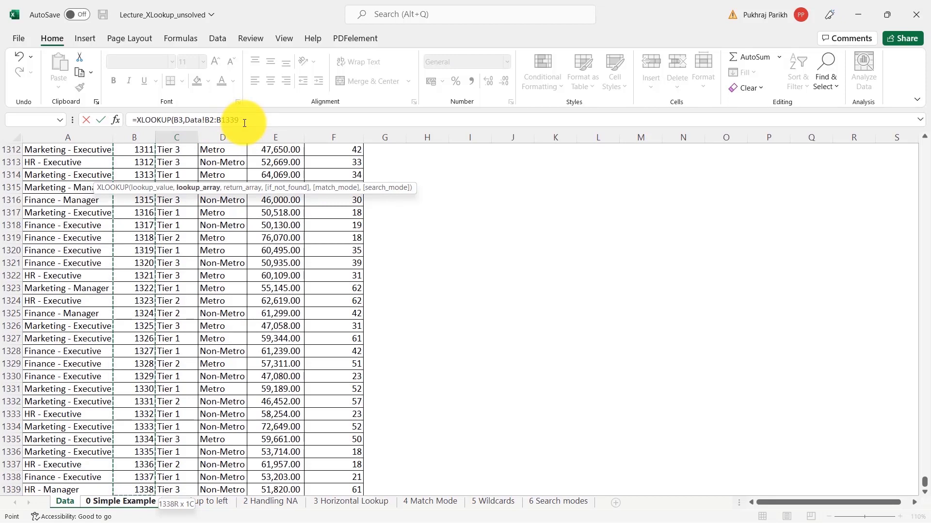
- Add Data!E2:E1339 as the return array and complete the XLOOKUP formula in C3
{"action": "type", "text": ","}
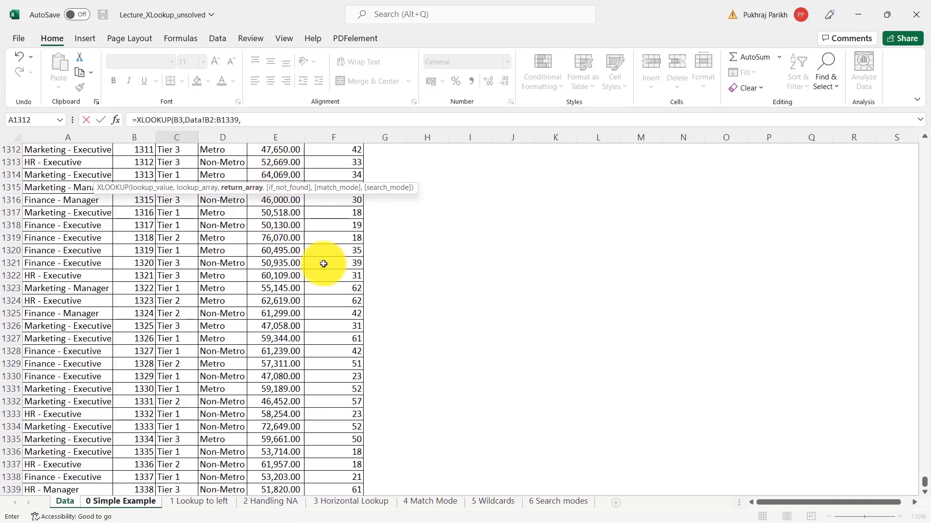
{"action": "left_click_drag", "start_coordinate": [924, 487], "coordinate": [928, 112]}
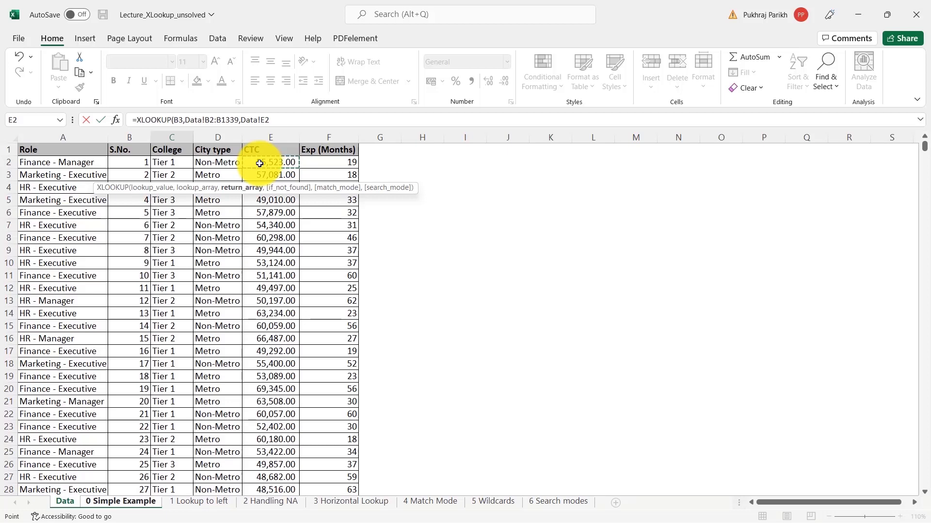
{"action": "key", "text": "ctrl+shift+Down"}
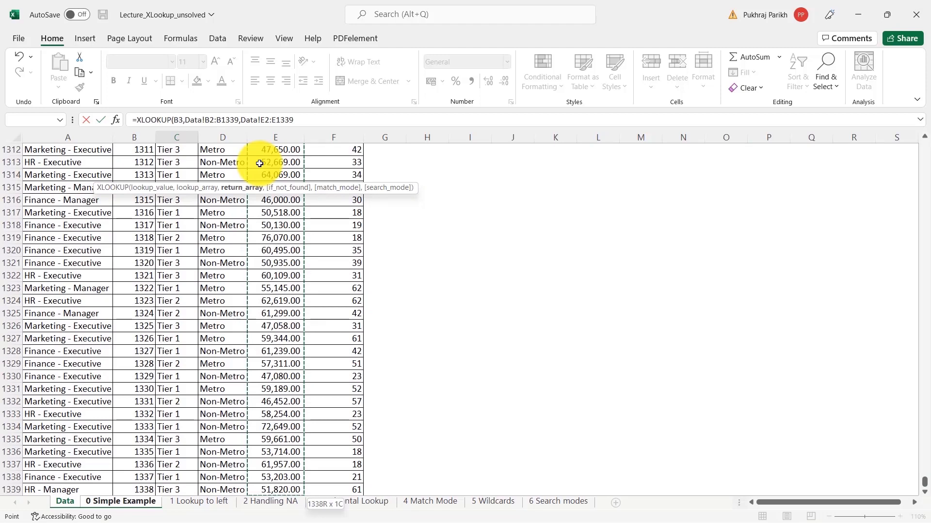
{"action": "type", "text": ")"}
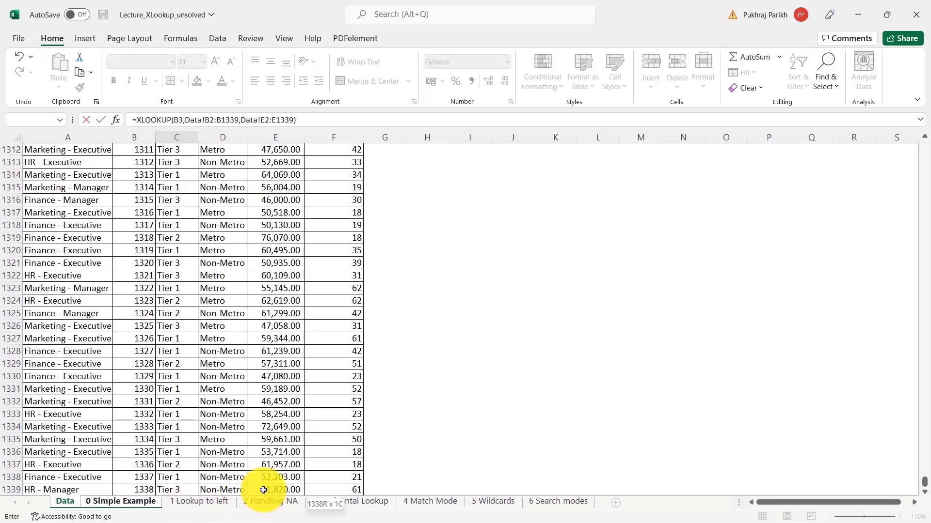
{"action": "key", "text": "Return"}
- Check the CTC result in C3 against the record for S.No. 20 on the Data sheet
{"action": "left_click", "coordinate": [97, 176]}
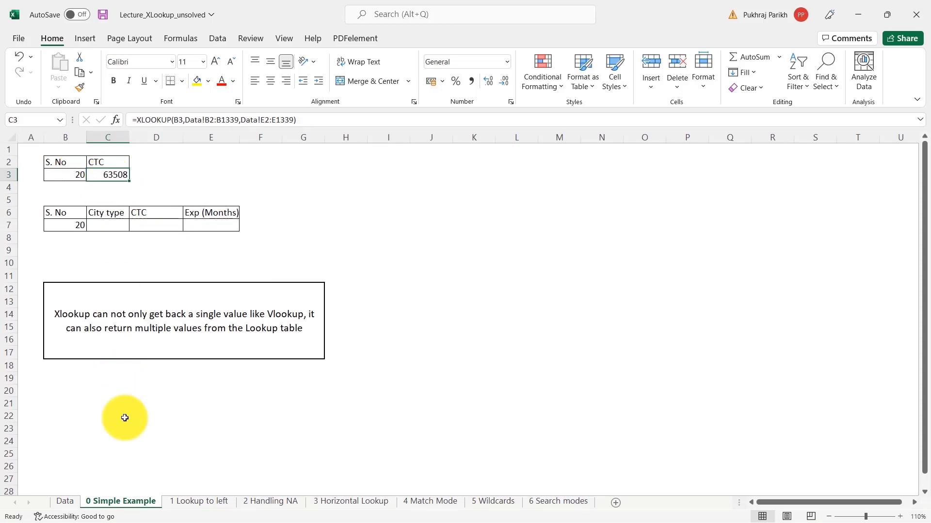
{"action": "left_click", "coordinate": [63, 501]}
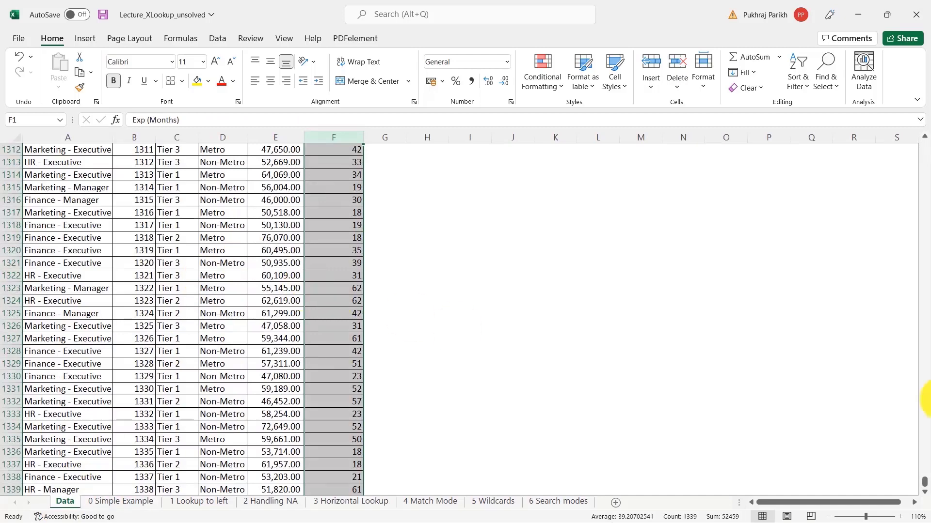
{"action": "key", "text": "ctrl+Up"}
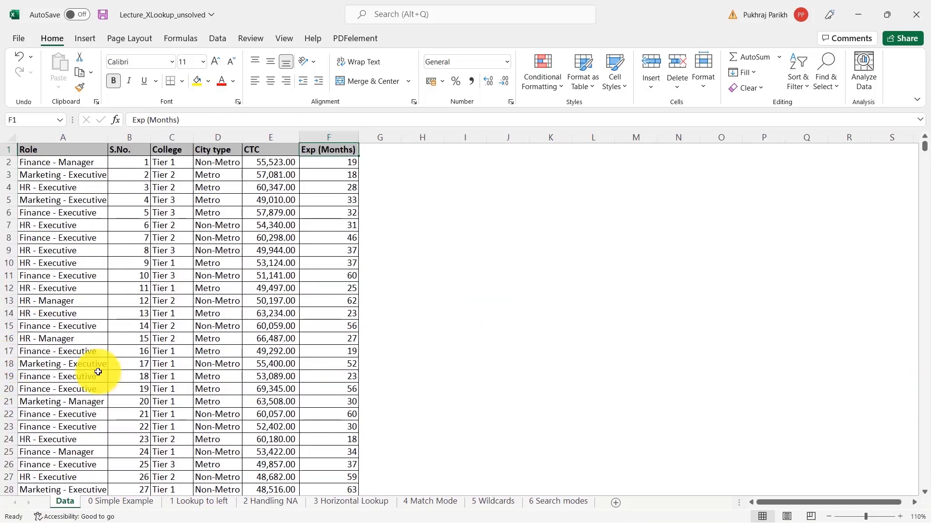
{"action": "left_click", "coordinate": [134, 401]}
{"action": "left_click", "coordinate": [9, 401]}
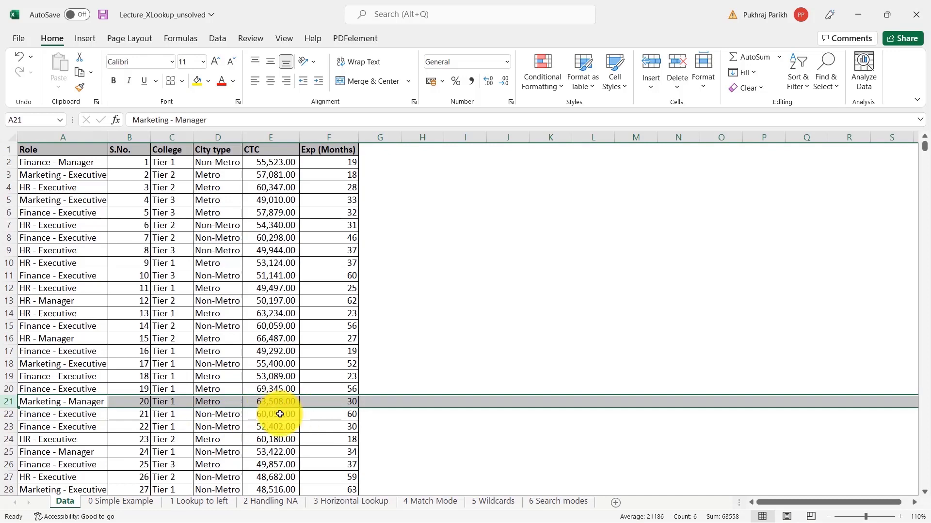
- Set the S. No lookup value in B3 of the 0 Simple Example sheet to 10 and inspect the CTC cell C3
{"action": "left_click", "coordinate": [122, 502]}
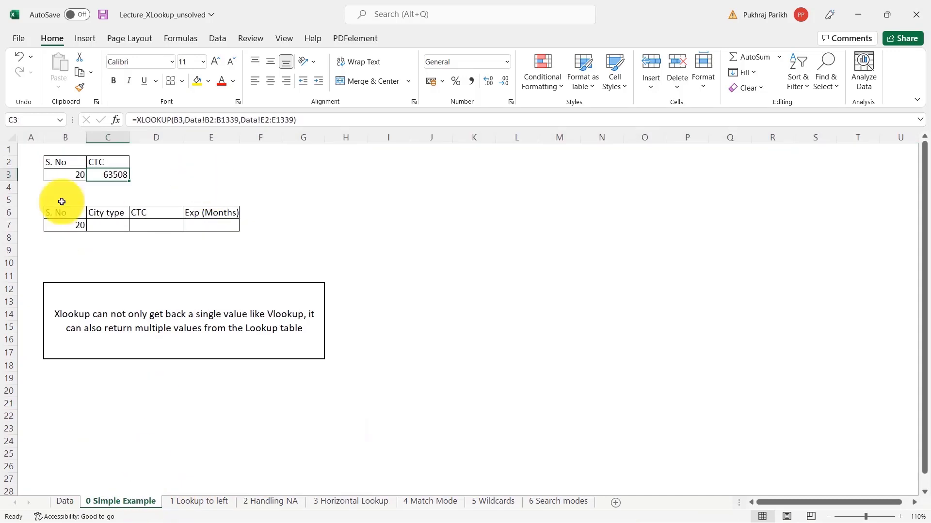
{"action": "left_click", "coordinate": [60, 176]}
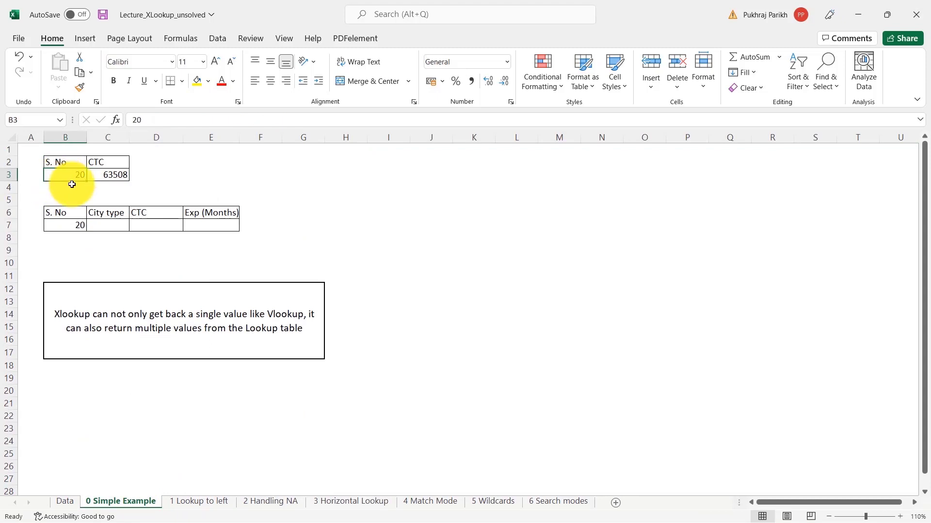
{"action": "type", "text": "10"}
{"action": "left_click", "coordinate": [303, 187]}
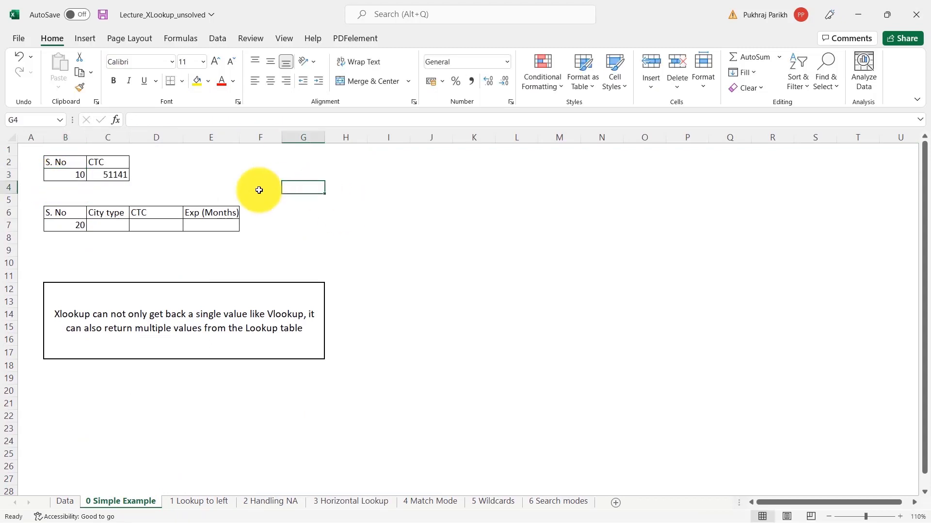
{"action": "left_click", "coordinate": [99, 174]}
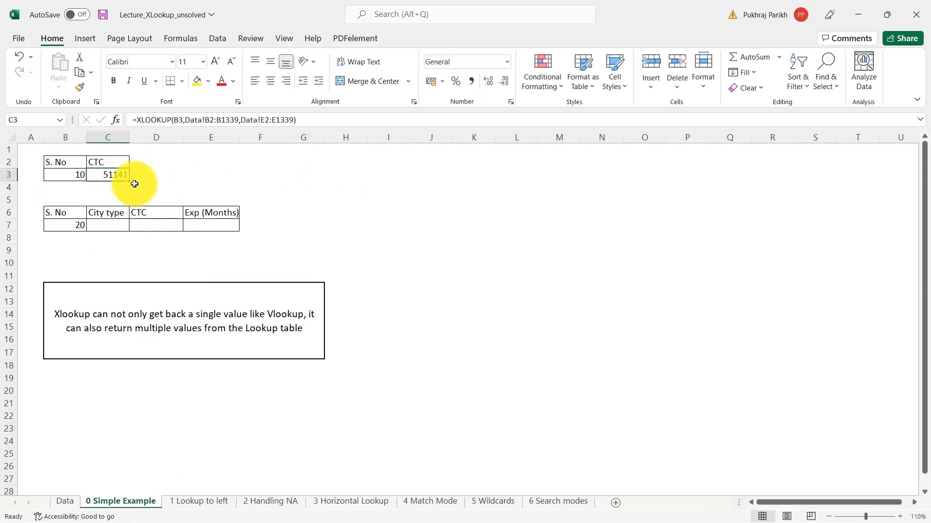
- Check the record for S.No. 10 on the Data sheet, and compare that sheet's columns with the second lookup table's headings
{"action": "left_click", "coordinate": [64, 501]}
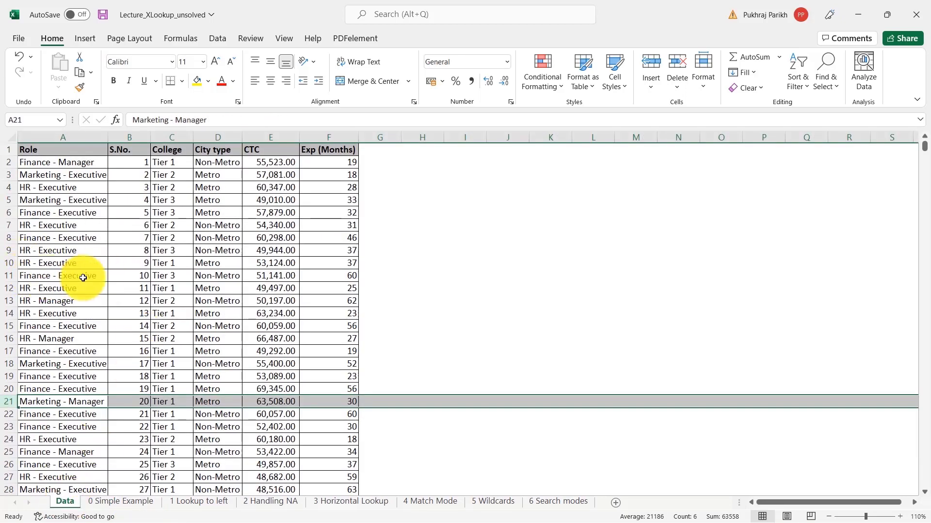
{"action": "left_click", "coordinate": [10, 276]}
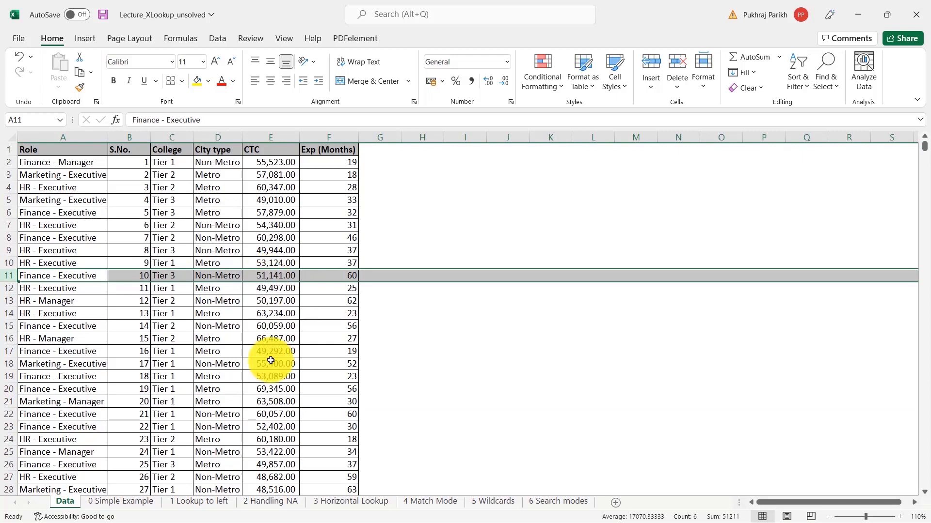
{"action": "left_click", "coordinate": [120, 500]}
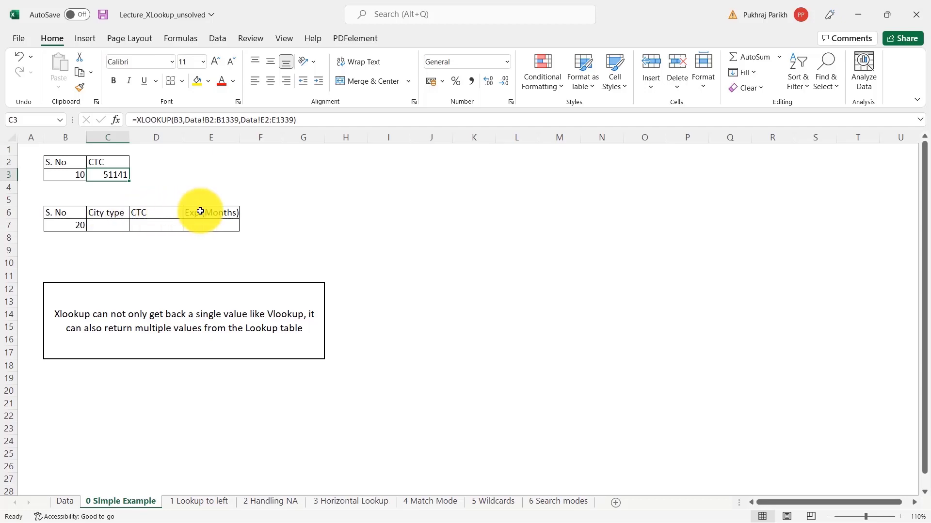
{"action": "left_click", "coordinate": [64, 501]}
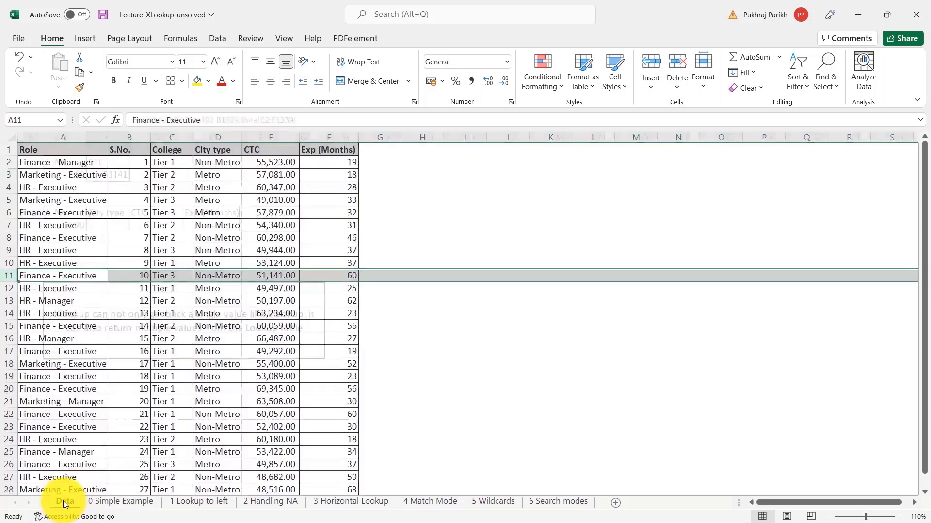
- Examine the City type, CTC and Exp (Months) headings on the Data sheet and return to the 0 Simple Example sheet
{"action": "left_click_drag", "start_coordinate": [207, 148], "coordinate": [334, 149]}
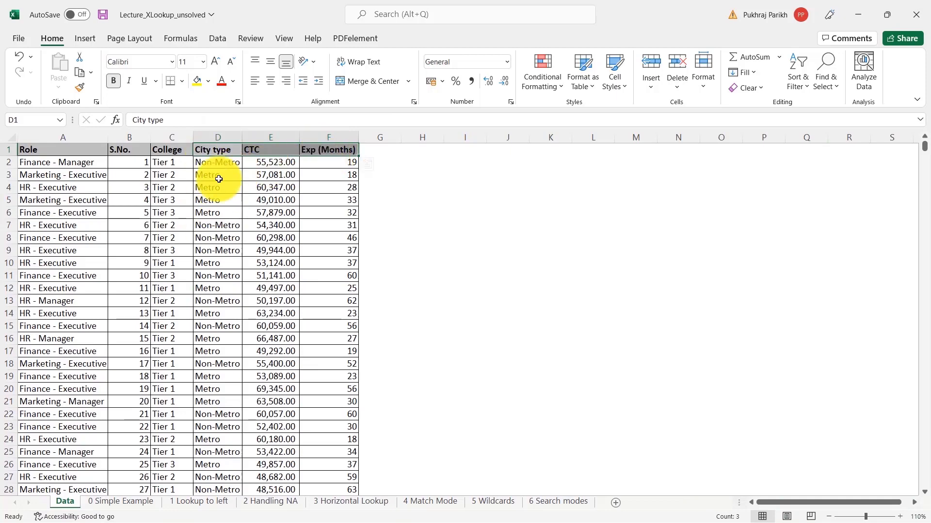
{"action": "left_click", "coordinate": [281, 152]}
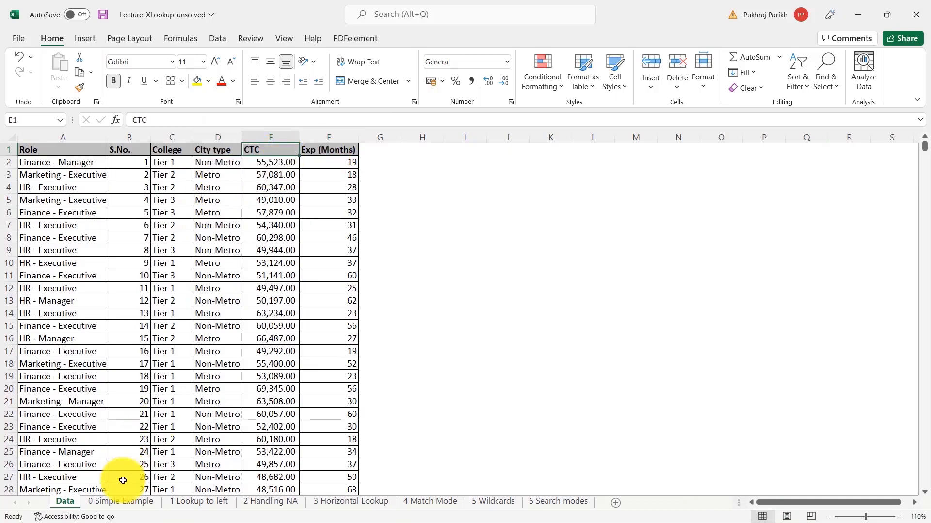
{"action": "left_click", "coordinate": [122, 503]}
- Start an XLOOKUP formula in C7 with B7 as the lookup value and Data!B2:B1339 as the lookup array
{"action": "left_click", "coordinate": [112, 222]}
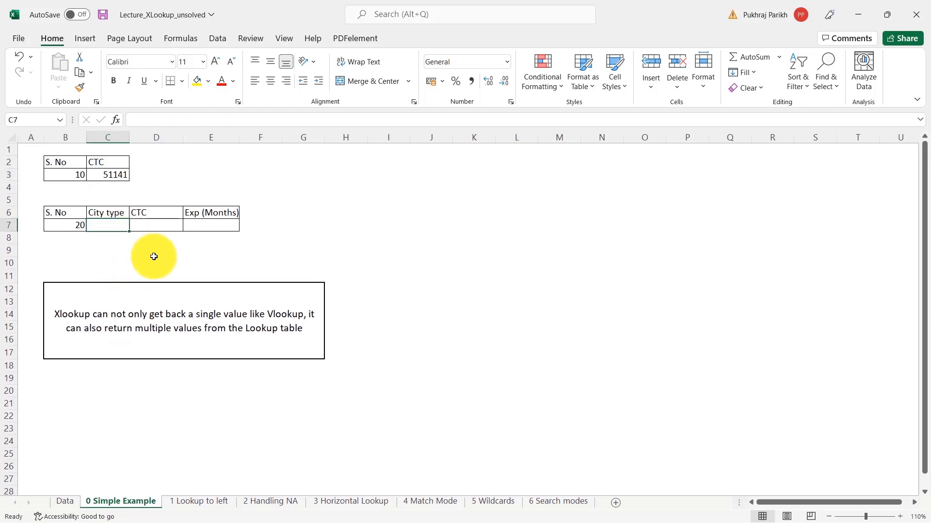
{"action": "type", "text": "=xl"}
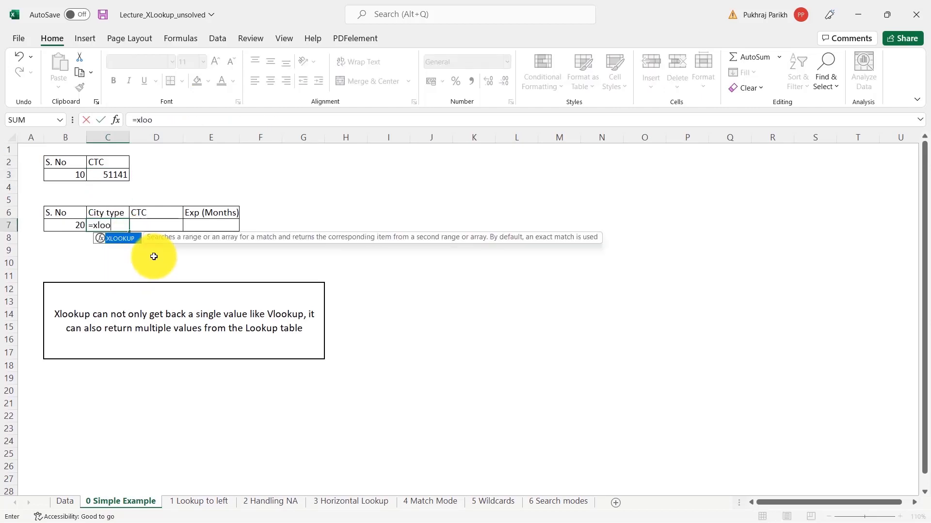
{"action": "type", "text": "oo"}
{"action": "key", "text": "Tab"}
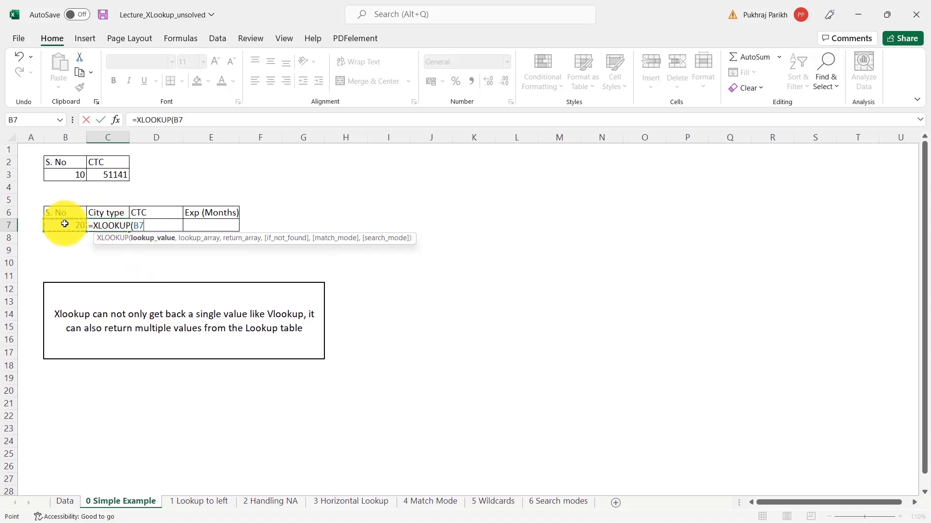
{"action": "type", "text": ","}
{"action": "left_click", "coordinate": [64, 501]}
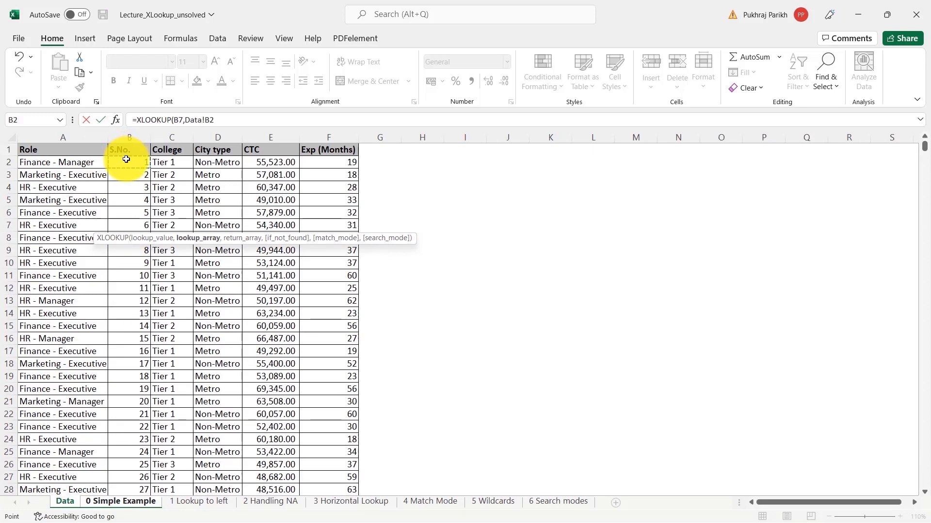
{"action": "key", "text": "ctrl+shift+Down"}
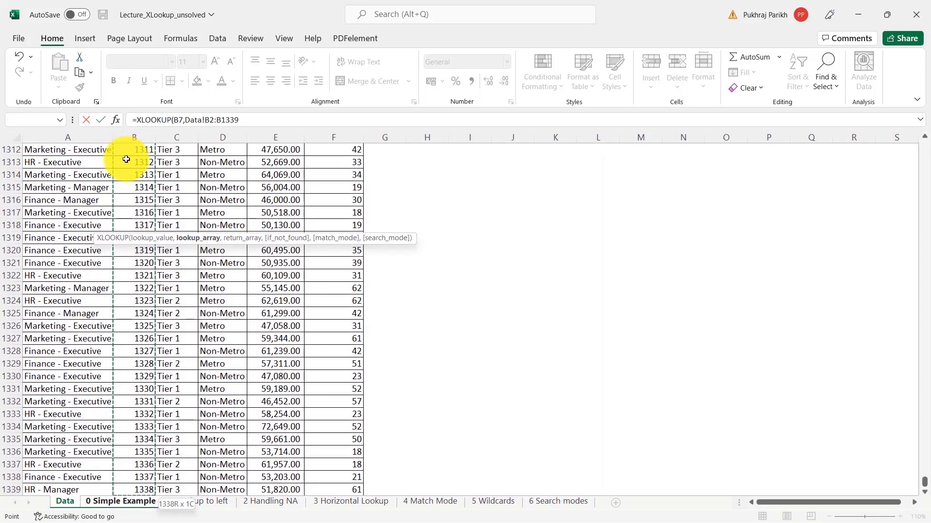
{"action": "type", "text": ","}
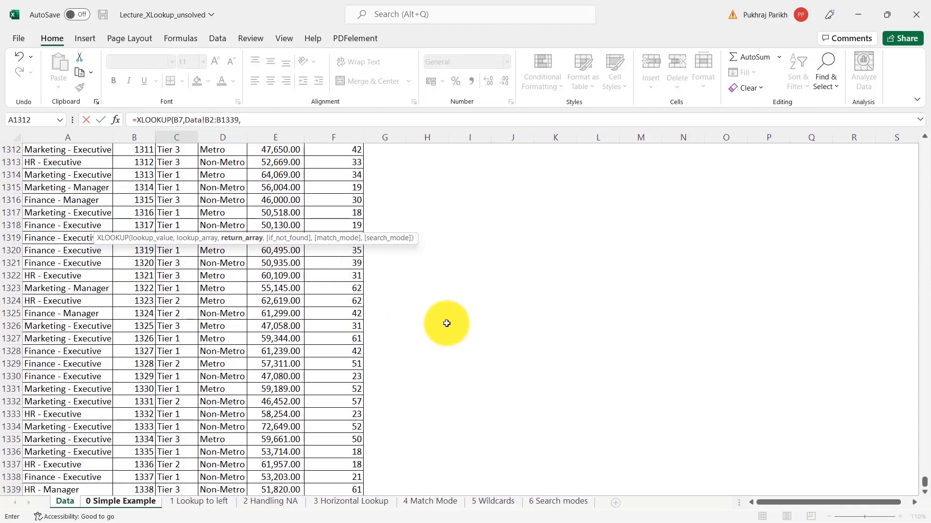
- Add the three-column range Data!D2:F1339 as the return array and complete the XLOOKUP formula in C7
{"action": "scroll", "coordinate": [446, 322], "scroll_direction": "up", "scroll_amount": 20}
{"action": "left_click_drag", "start_coordinate": [924, 459], "coordinate": [924, 141]}
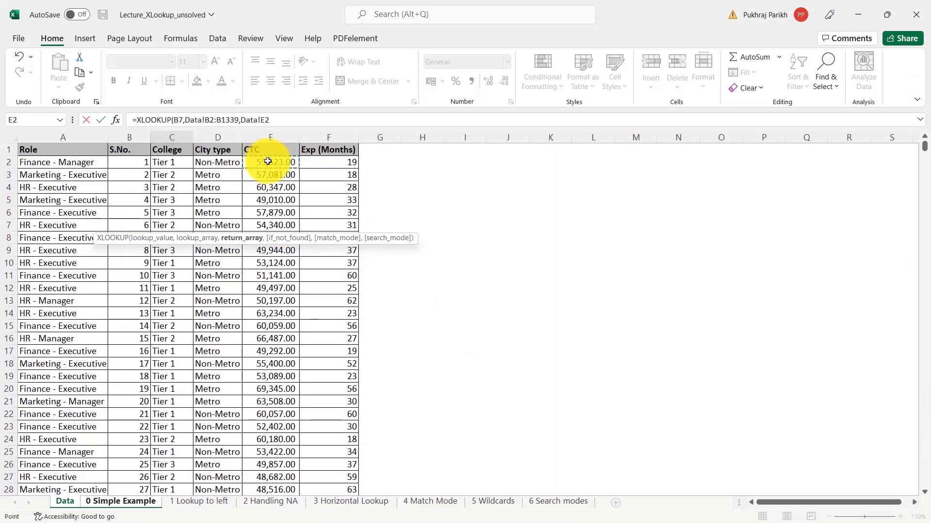
{"action": "left_click_drag", "start_coordinate": [268, 162], "coordinate": [322, 167]}
{"action": "key", "text": "ctrl+shift+Down"}
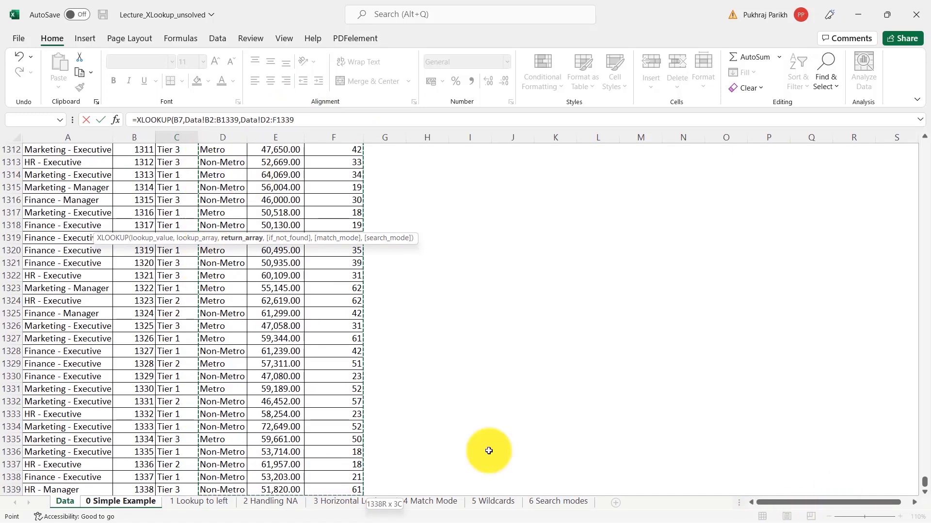
{"action": "type", "text": ")"}
{"action": "key", "text": "Return"}
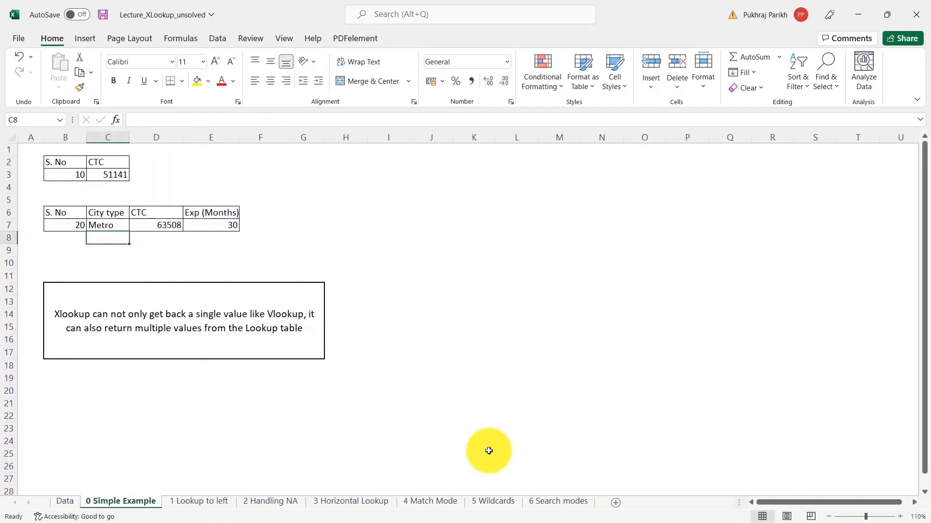
- Check the City type, CTC and Exp (Months) results in row 7 against the record for S.No. 20 on the Data sheet
{"action": "left_click", "coordinate": [57, 226]}
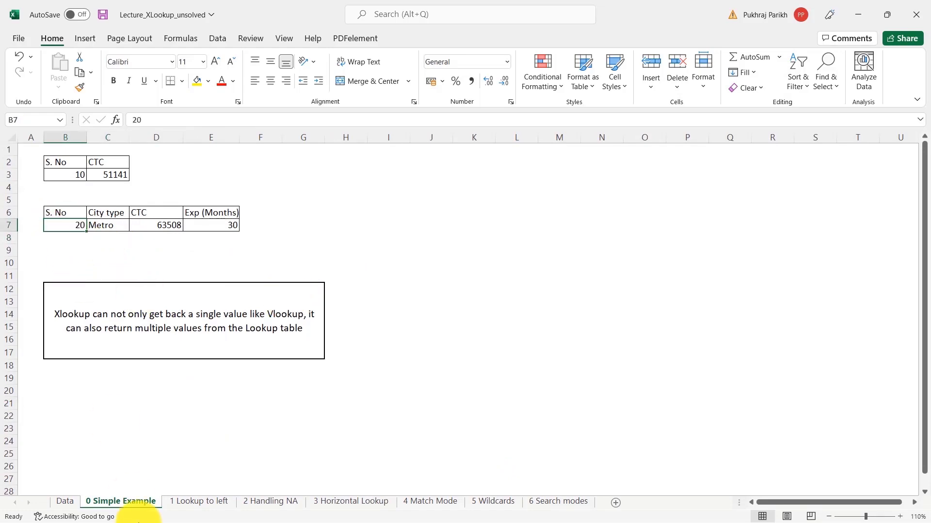
{"action": "left_click", "coordinate": [64, 501]}
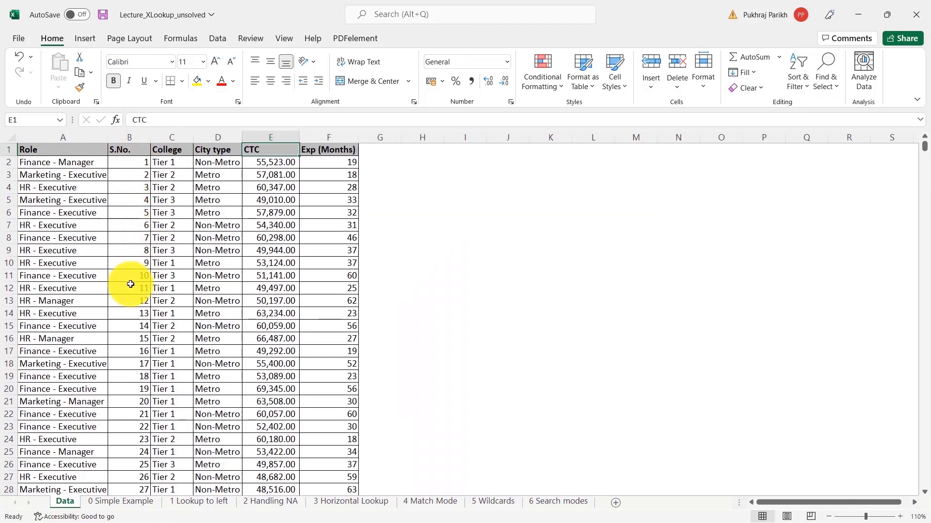
{"action": "left_click", "coordinate": [130, 405]}
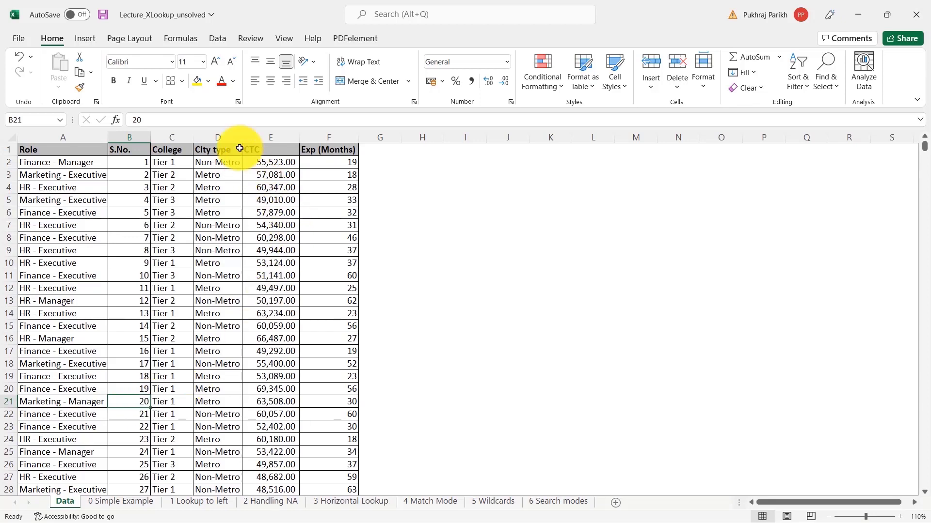
{"action": "left_click", "coordinate": [202, 401]}
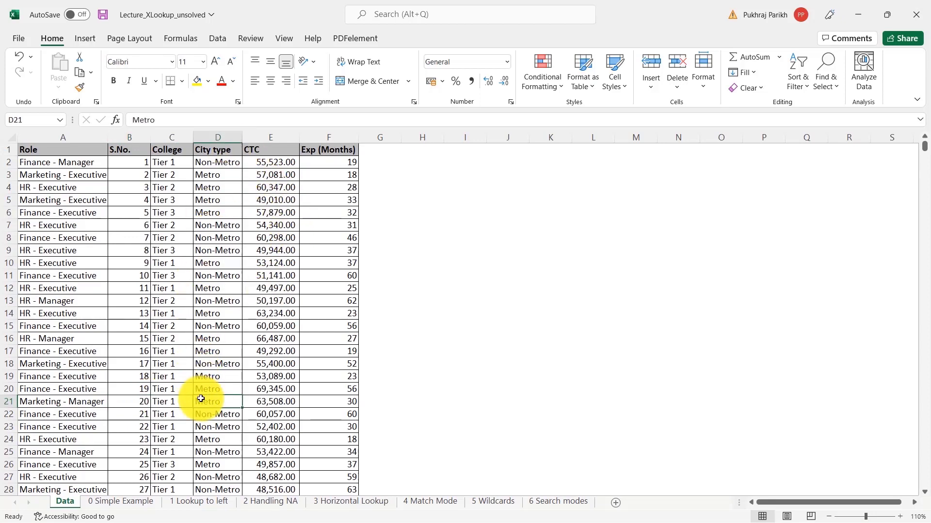
{"action": "key", "text": "ctrl+shift+Right"}
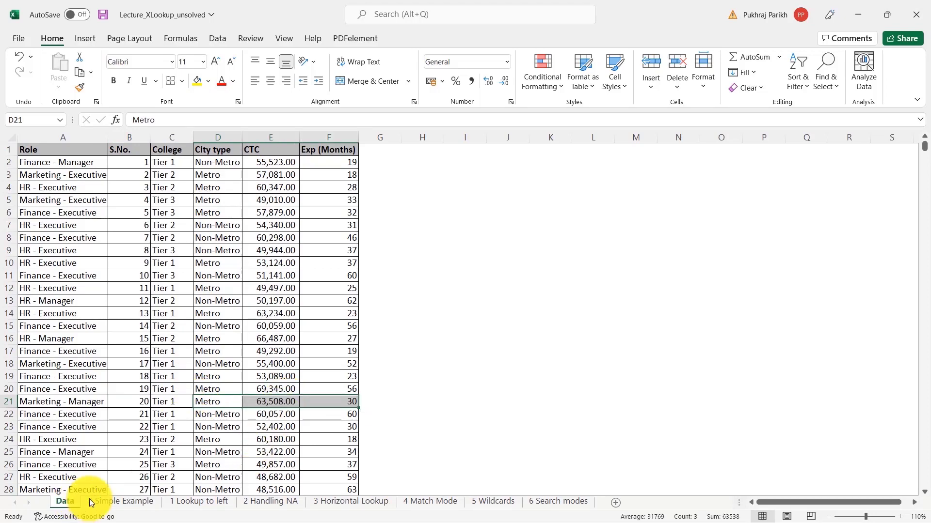
- Set the S. No lookup value in B7 of the 0 Simple Example sheet to 15 and inspect the XLOOKUP formula in C7
{"action": "left_click", "coordinate": [102, 502]}
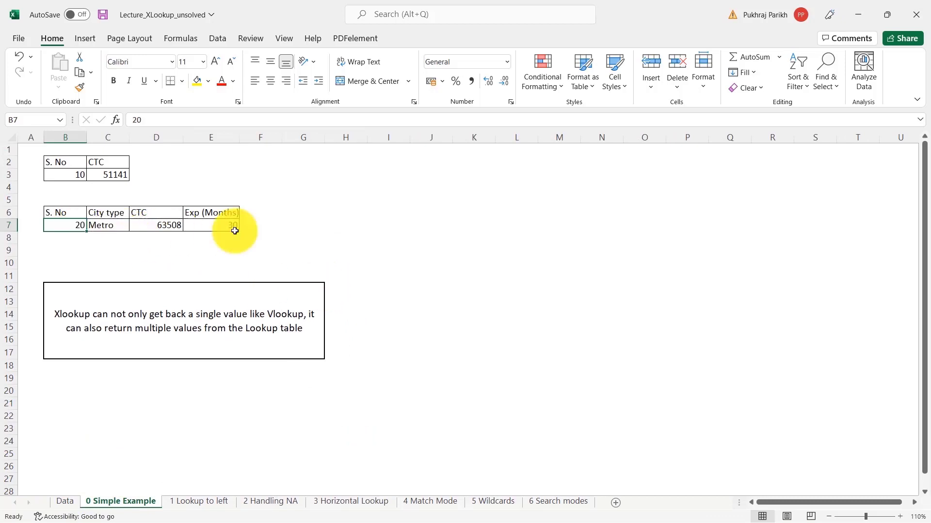
{"action": "type", "text": "15"}
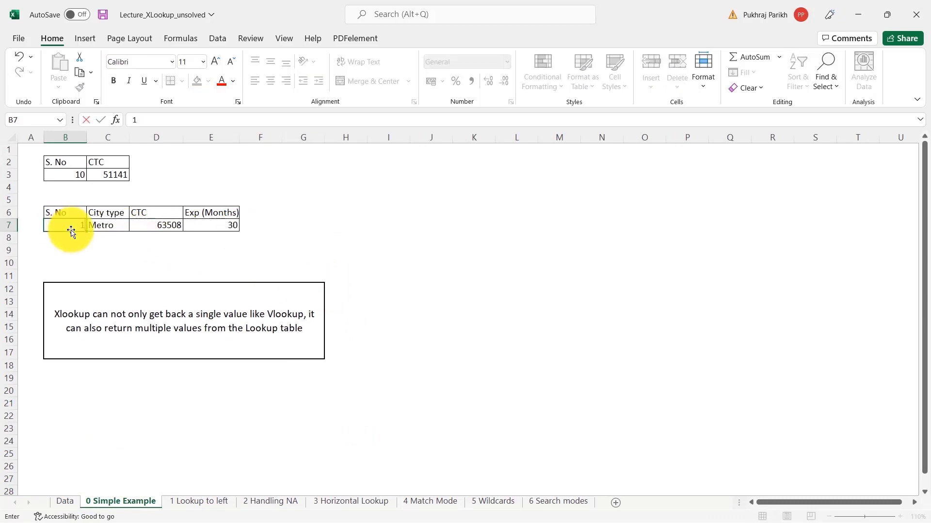
{"action": "left_click", "coordinate": [159, 264]}
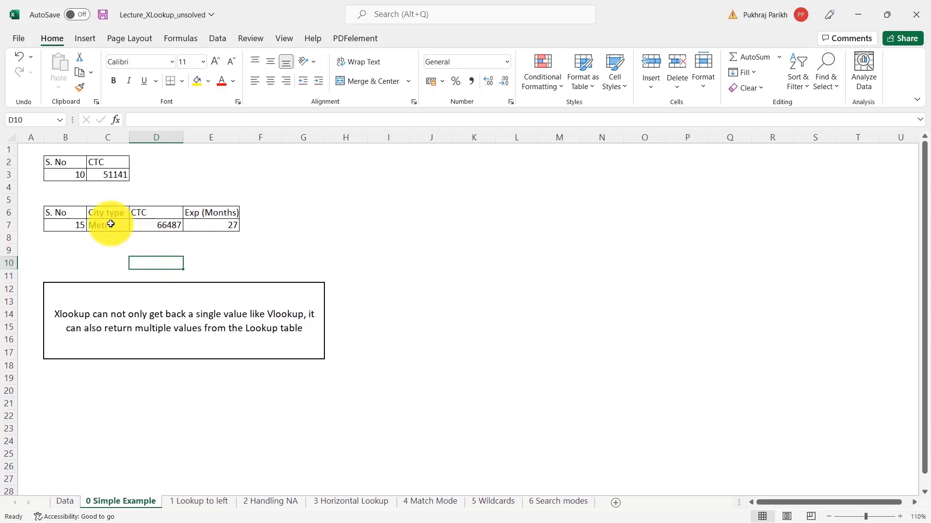
{"action": "left_click", "coordinate": [112, 227]}
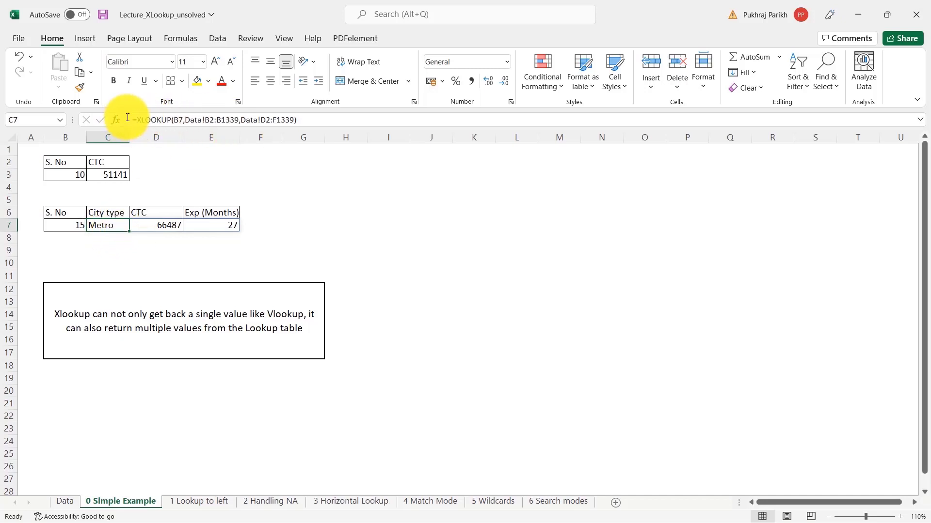
- Try to delete the spilled CTC value in D7
{"action": "left_click", "coordinate": [168, 227]}
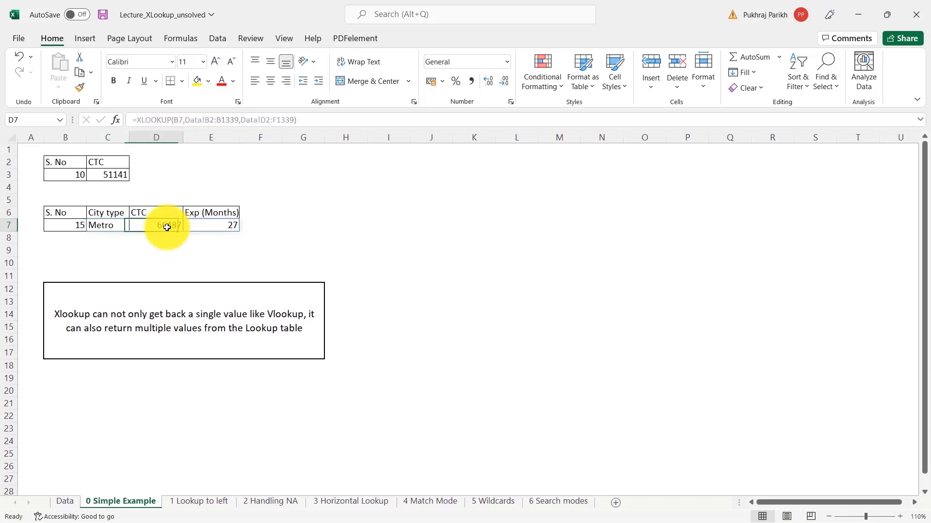
{"action": "triple_click", "coordinate": [161, 119]}
{"action": "key", "text": "BackSpace"}
{"action": "left_click", "coordinate": [221, 252]}
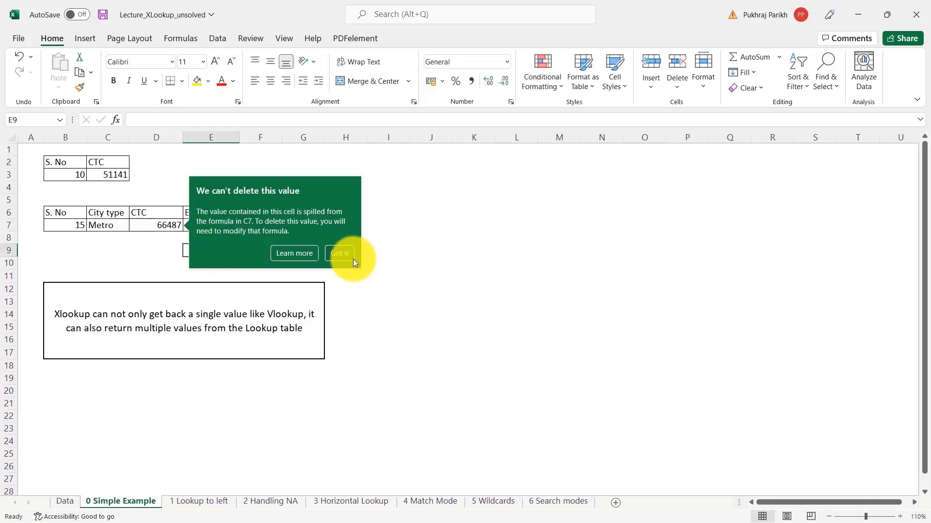
{"action": "left_click", "coordinate": [377, 251]}
- Compare the formula of the spilled CTC cell D7 with the source formula in C7
{"action": "left_click", "coordinate": [162, 230]}
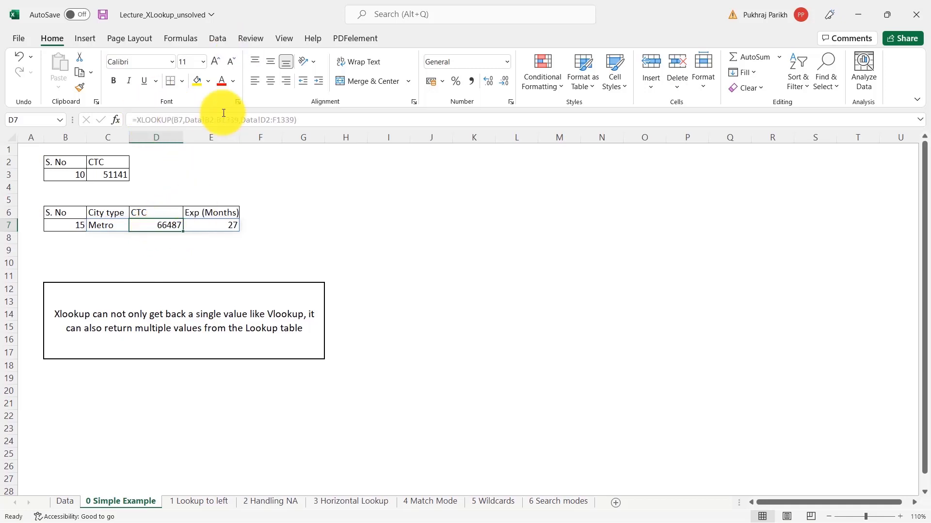
{"action": "left_click", "coordinate": [105, 227]}
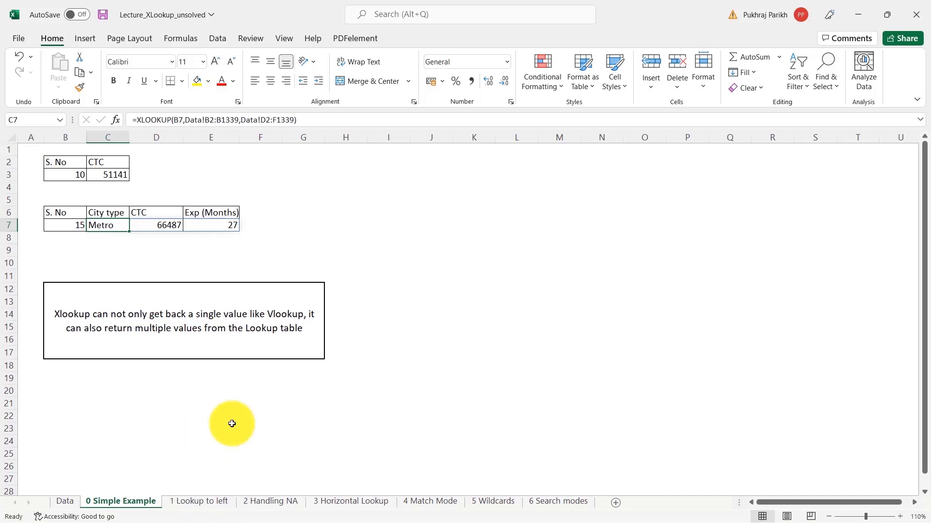
- Review the S. No and Role lookup table on the 1 Lookup to left sheet and locate the Role column on the Data sheet
{"action": "left_click", "coordinate": [199, 504]}
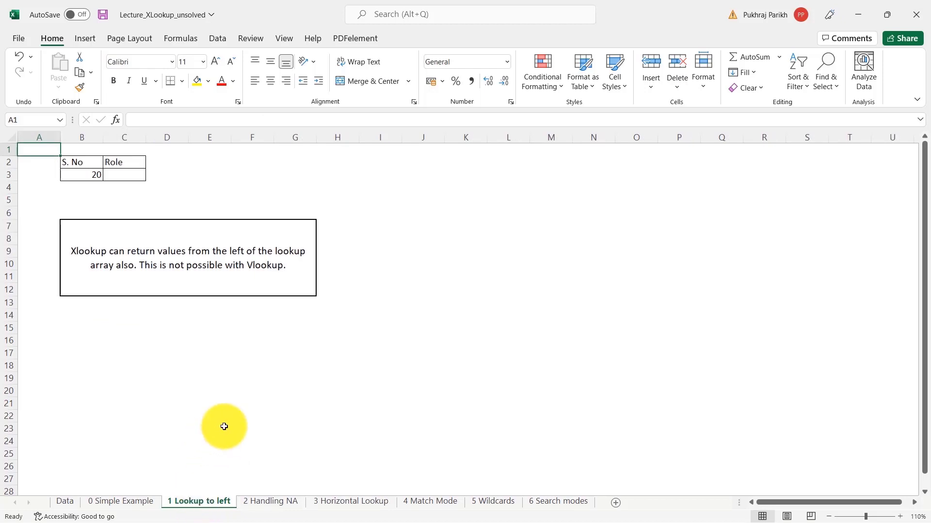
{"action": "key", "text": "ctrl+Page_Up"}
{"action": "key", "text": "ctrl+Page_Up"}
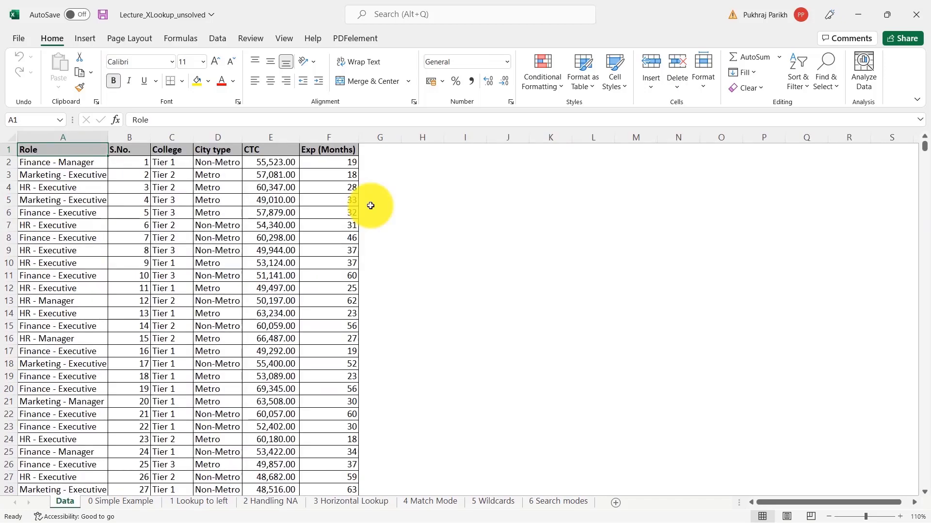
{"action": "key", "text": "ctrl+Page_Down"}
{"action": "key", "text": "ctrl+Page_Down"}
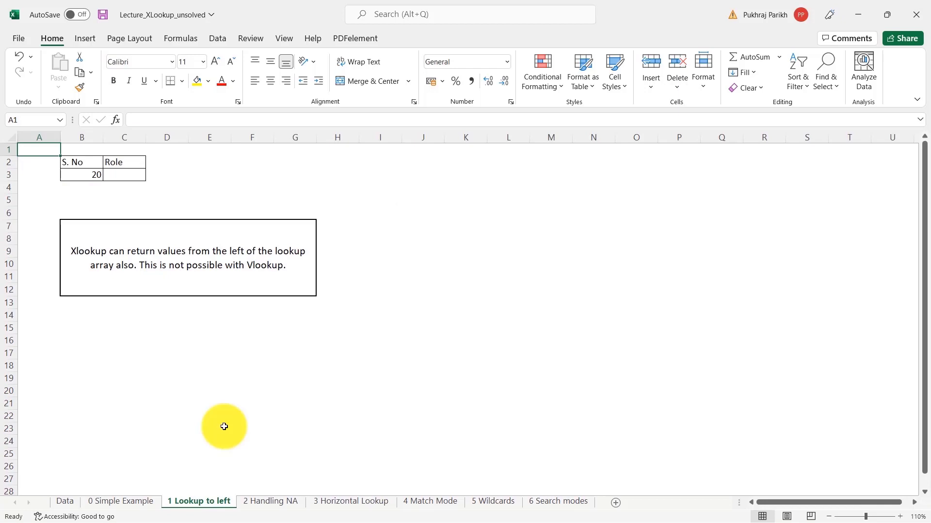
{"action": "left_click", "coordinate": [80, 180]}
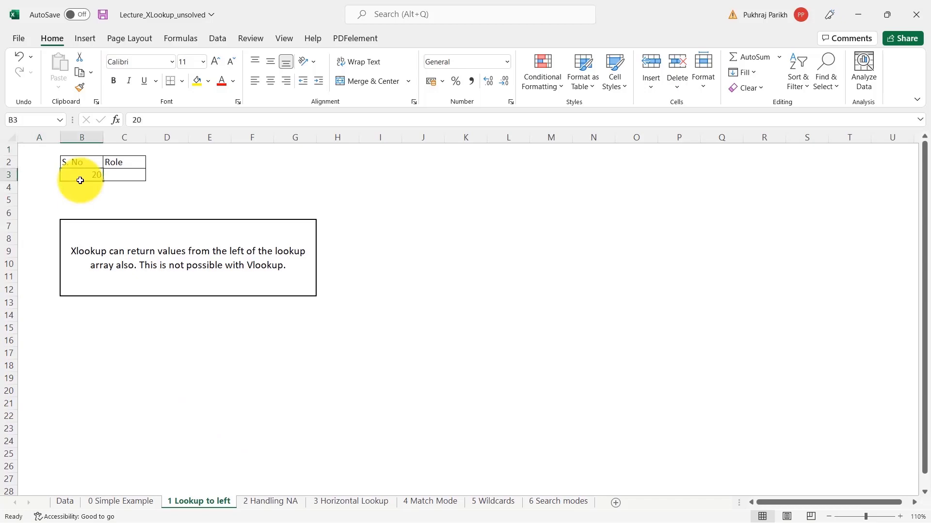
{"action": "left_click", "coordinate": [65, 502]}
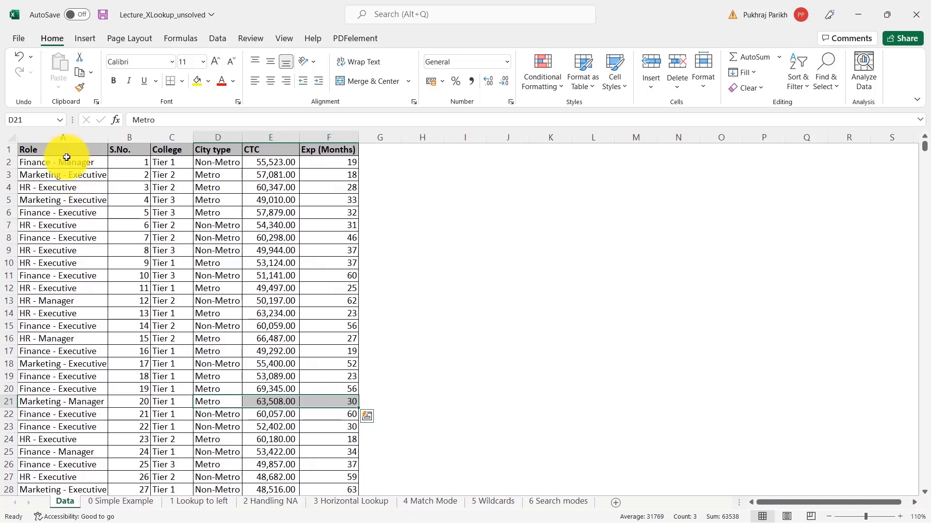
{"action": "left_click", "coordinate": [34, 150]}
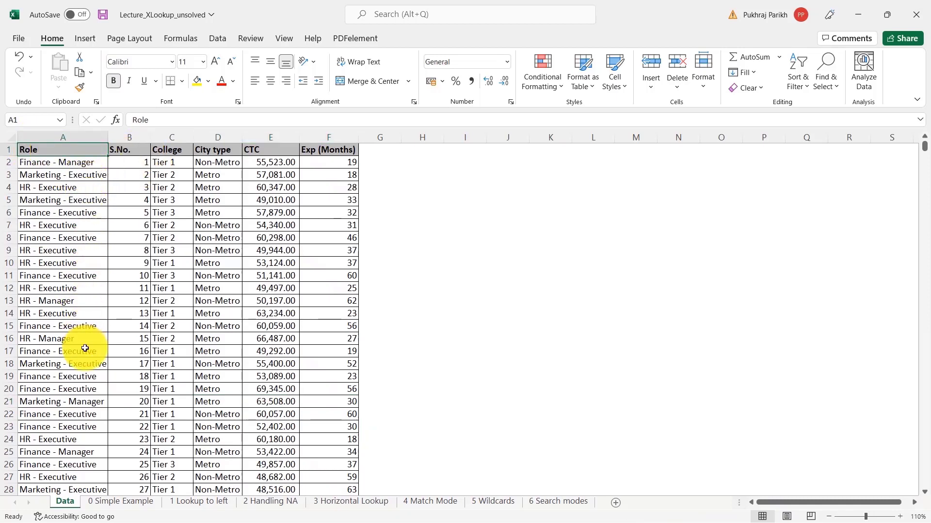
- Begin an XLOOKUP formula in C3 of the 1 Lookup to left sheet with lookup value B3 and lookup array Data!B2:B1339
{"action": "left_click", "coordinate": [182, 503]}
{"action": "left_click", "coordinate": [123, 177]}
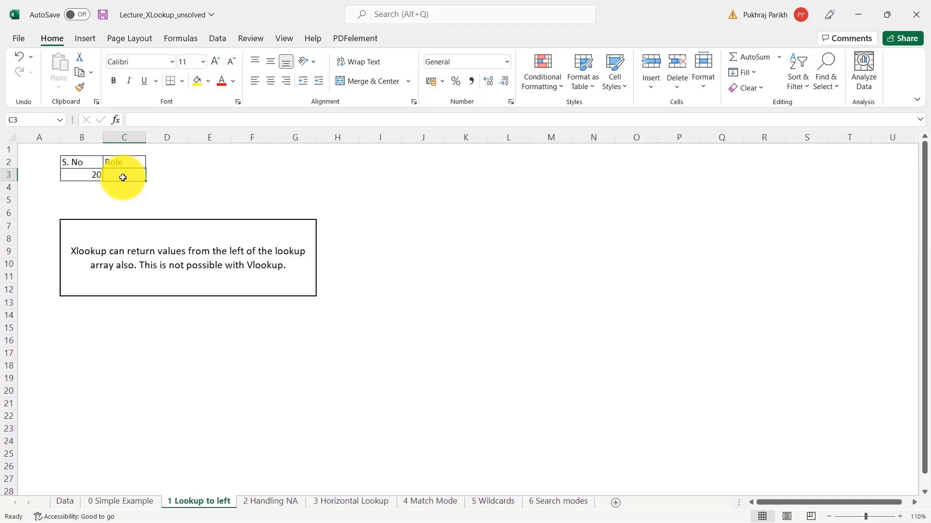
{"action": "type", "text": "=xl"}
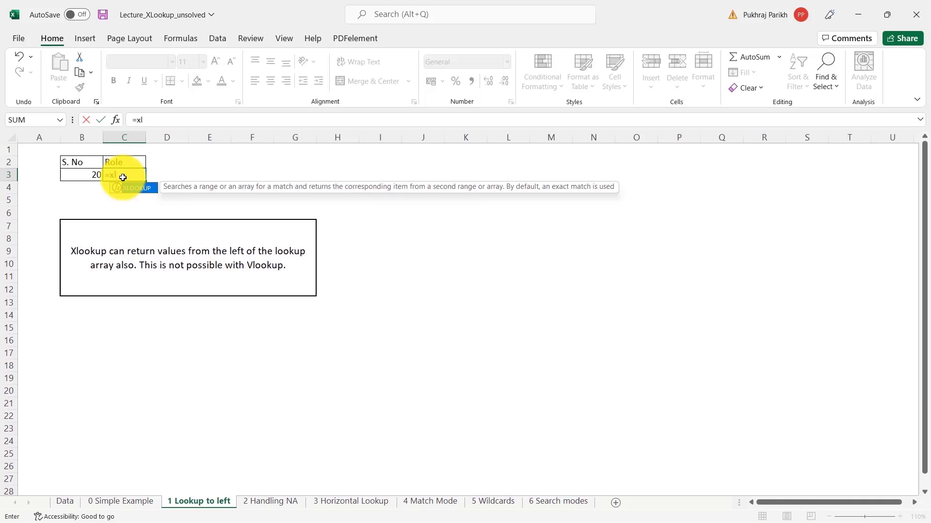
{"action": "key", "text": "Tab"}
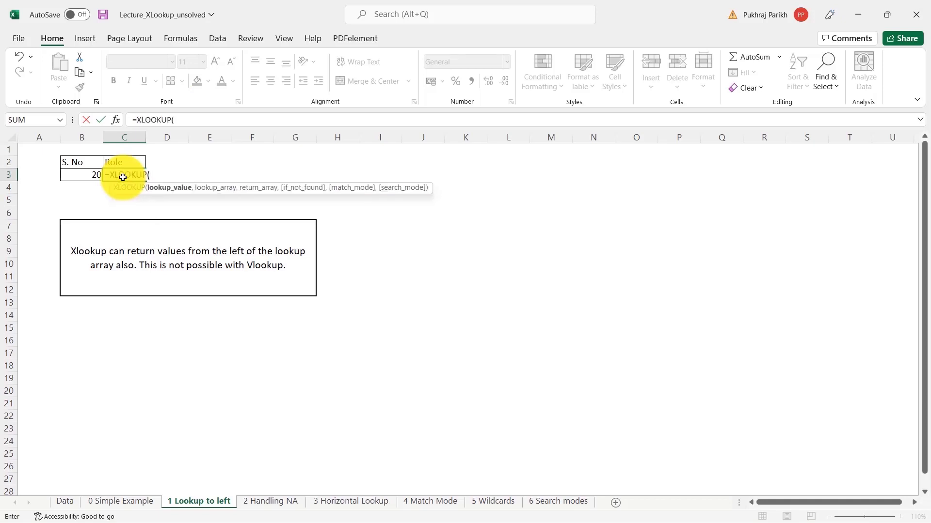
{"action": "left_click", "coordinate": [93, 179]}
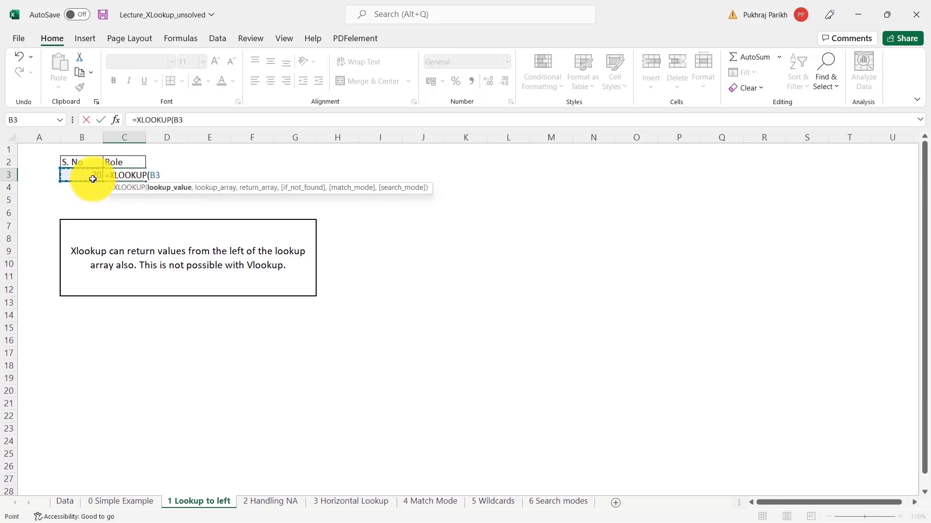
{"action": "type", "text": ","}
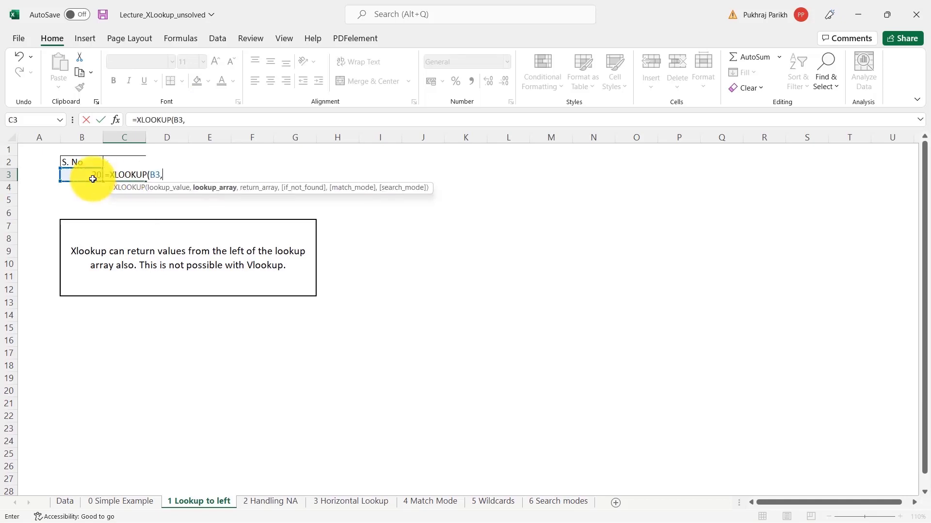
{"action": "left_click", "coordinate": [72, 502]}
{"action": "left_click", "coordinate": [135, 162]}
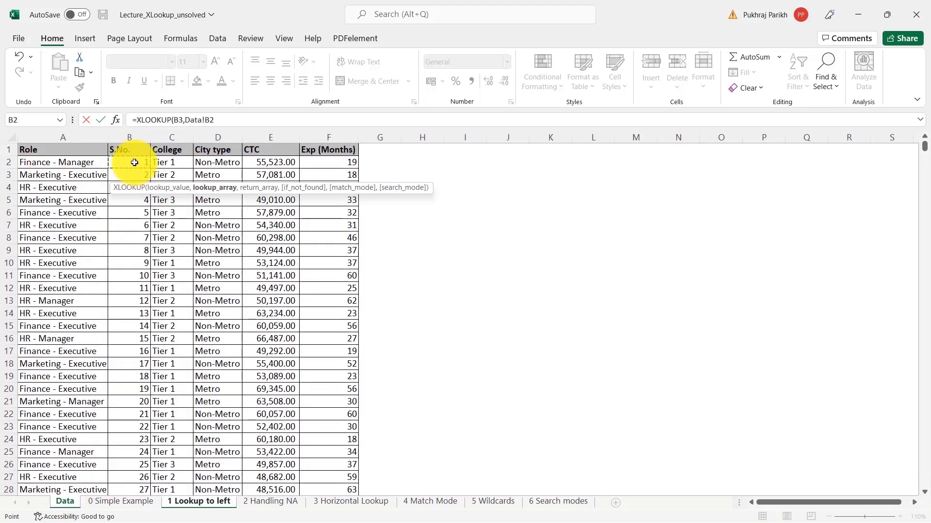
{"action": "key", "text": "ctrl+shift+Down"}
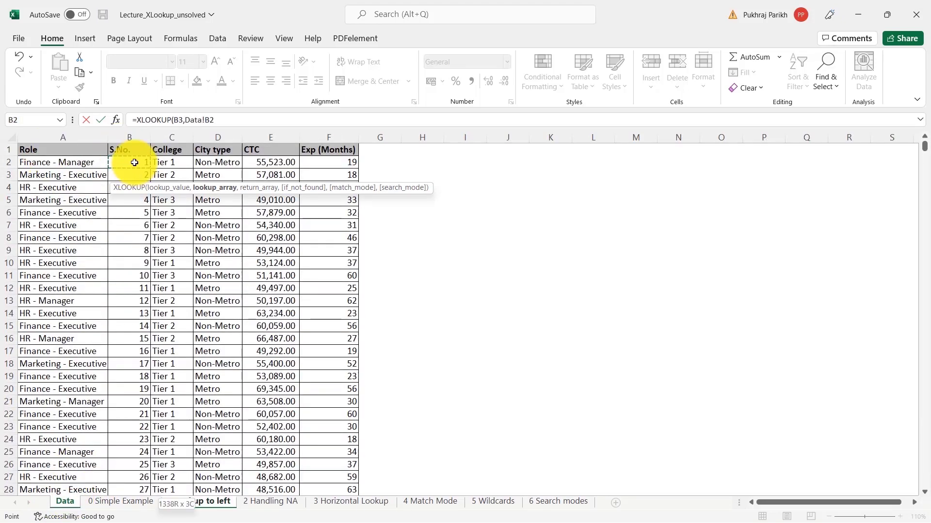
{"action": "type", "text": ","}
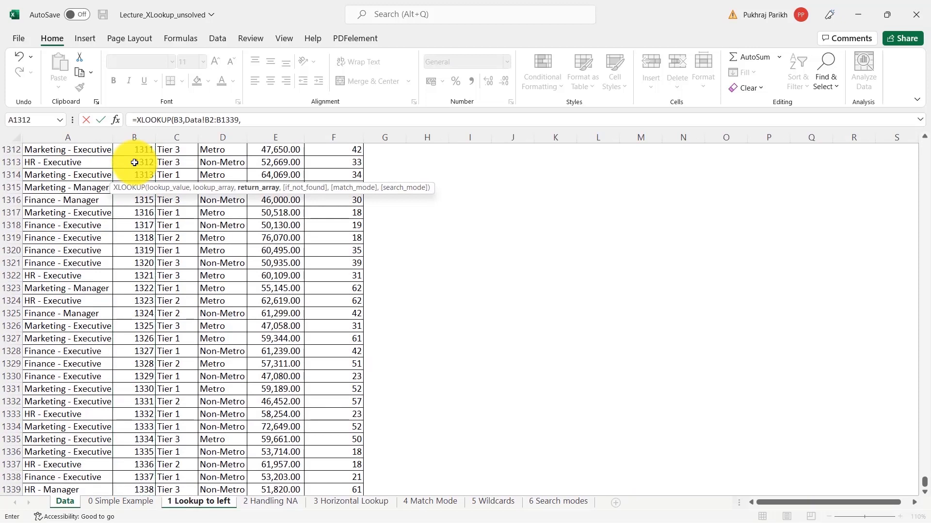
- Set the return array to the Role range Data!A2:A1339 and complete the XLOOKUP formula
{"action": "left_click", "coordinate": [38, 489]}
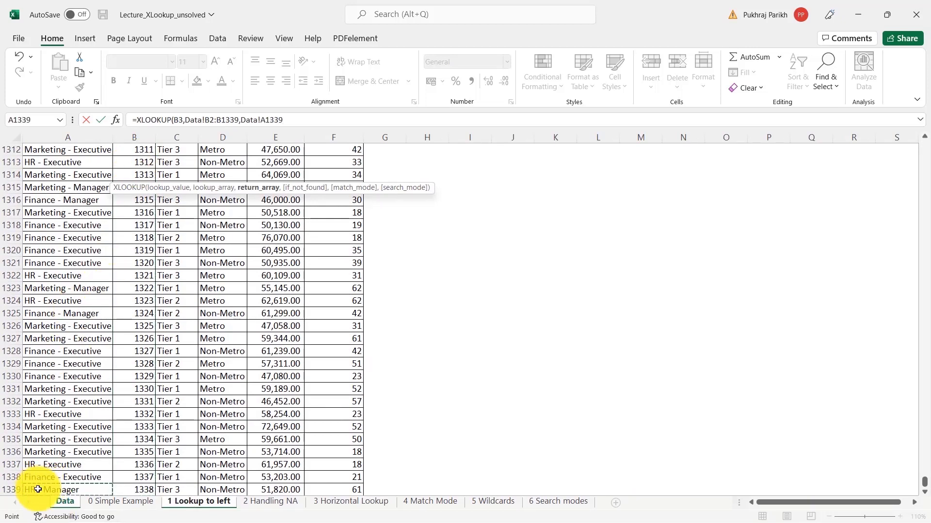
{"action": "key", "text": "ctrl+shift+Up"}
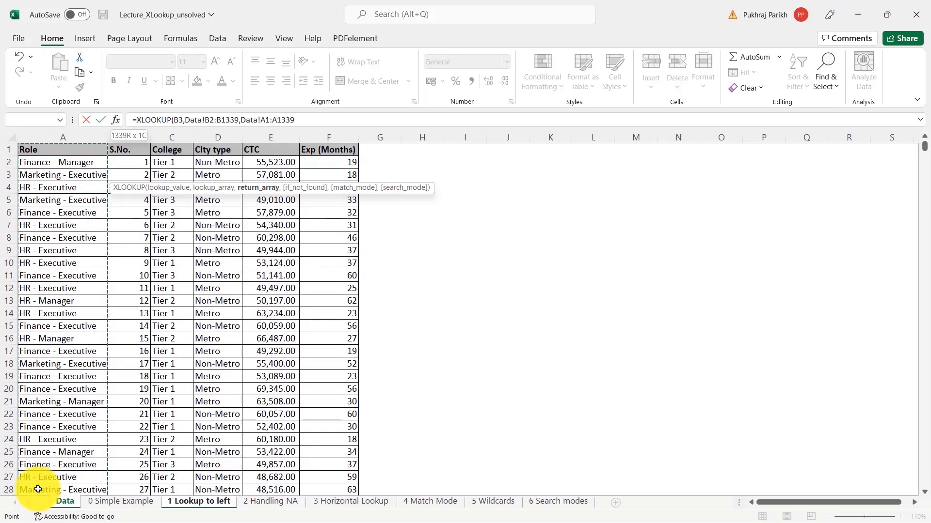
{"action": "key", "text": "shift+Down"}
{"action": "type", "text": ")"}
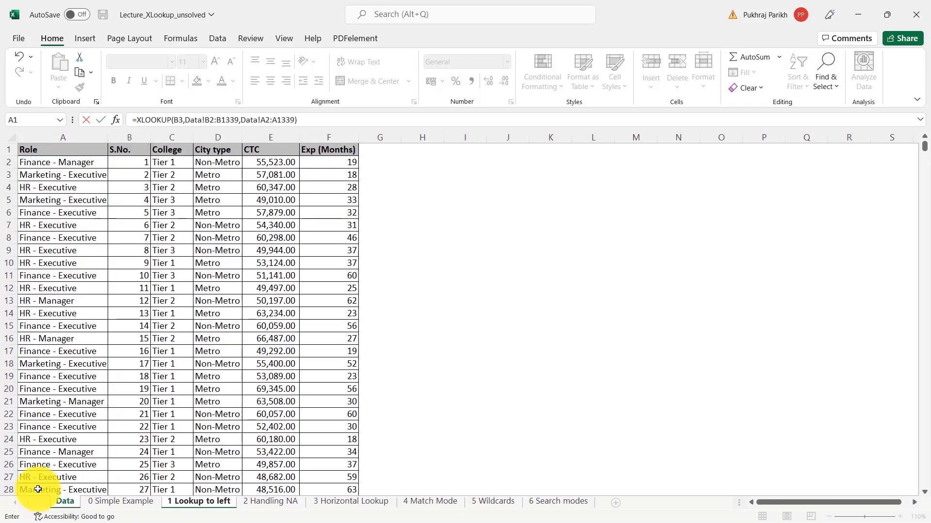
{"action": "key", "text": "Return"}
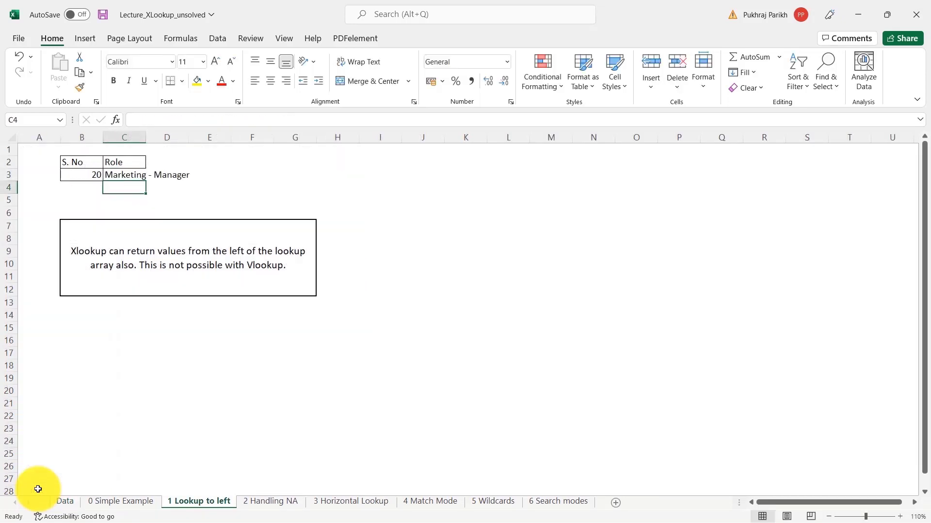
- Inspect the formula in C3 and check its returned role against the row for serial number 20 on the Data sheet
{"action": "left_click", "coordinate": [115, 175]}
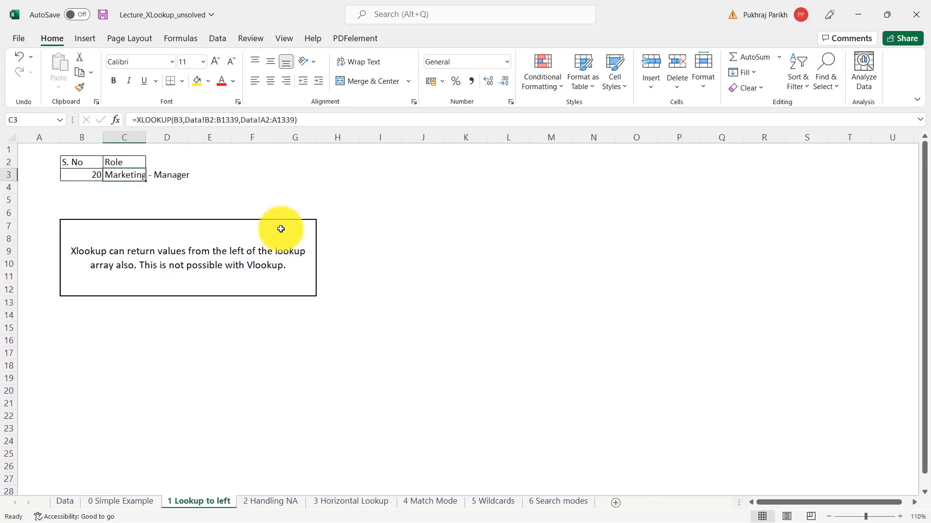
{"action": "left_click", "coordinate": [80, 175]}
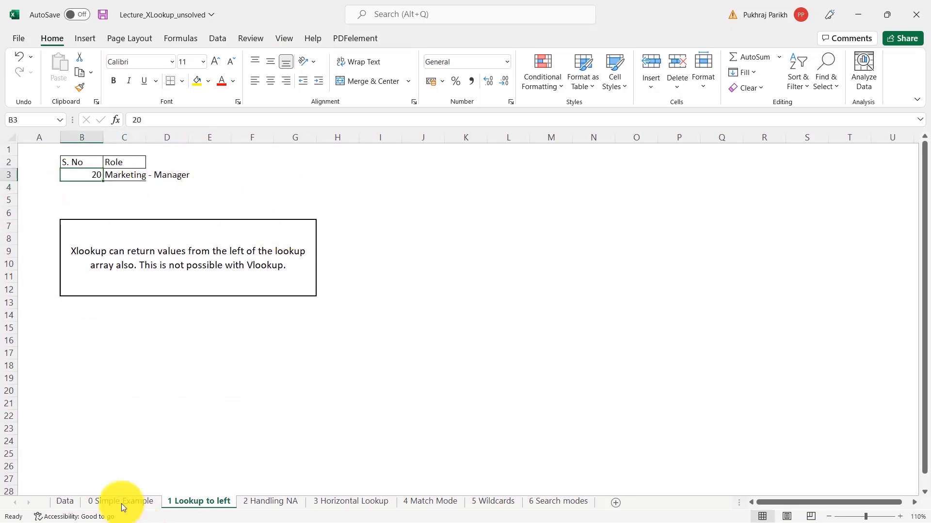
{"action": "left_click", "coordinate": [65, 502]}
{"action": "left_click", "coordinate": [69, 402]}
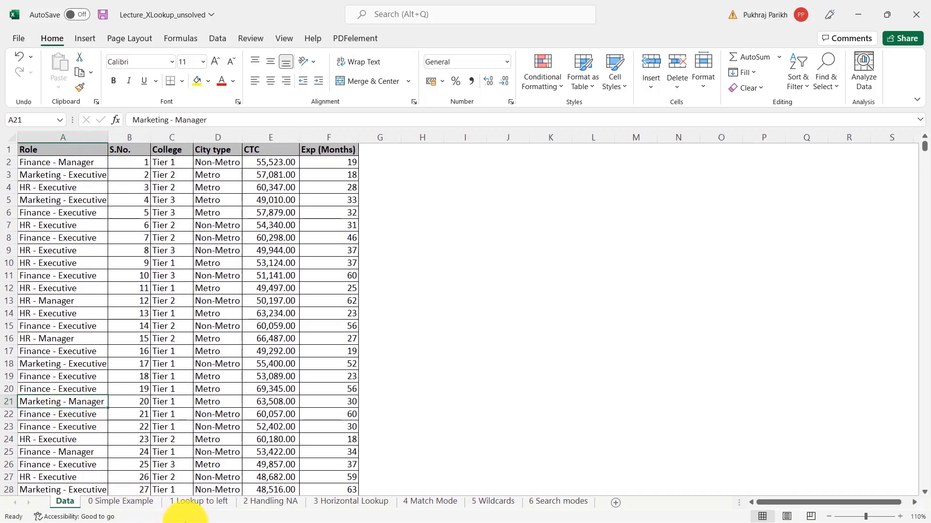
{"action": "left_click", "coordinate": [183, 502]}
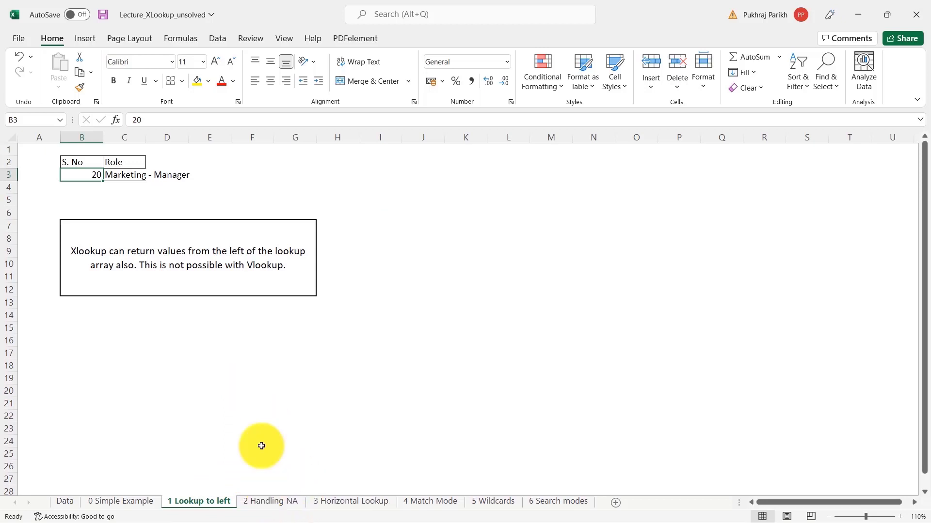
- Set the S. No lookup value in B3 of the 2 Handling NA sheet to 2000
{"action": "left_click", "coordinate": [283, 501]}
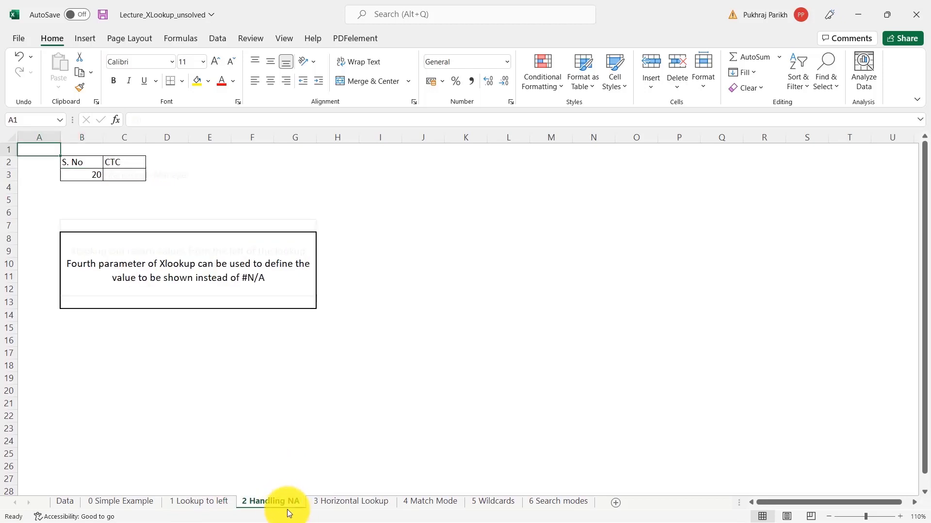
{"action": "left_click", "coordinate": [125, 175]}
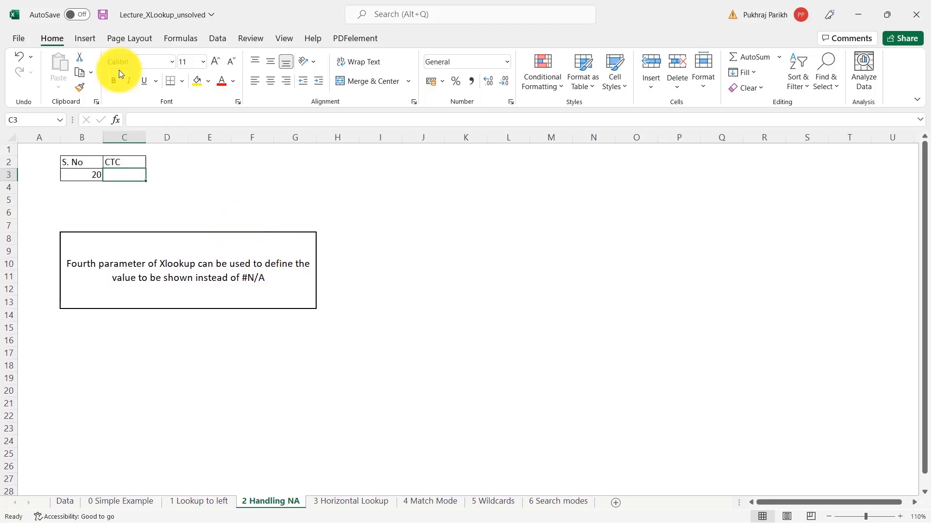
{"action": "left_click", "coordinate": [93, 175]}
{"action": "type", "text": "2"}
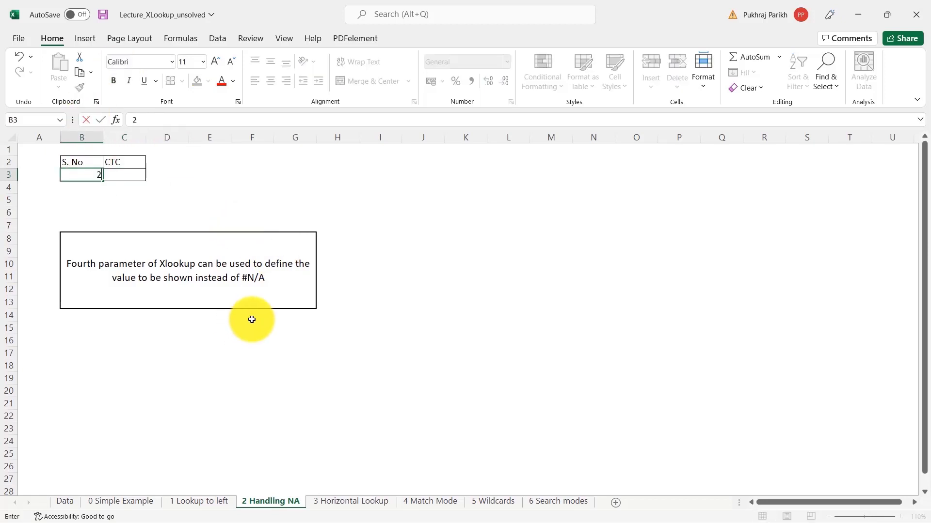
{"action": "type", "text": "000"}
{"action": "left_click", "coordinate": [294, 187]}
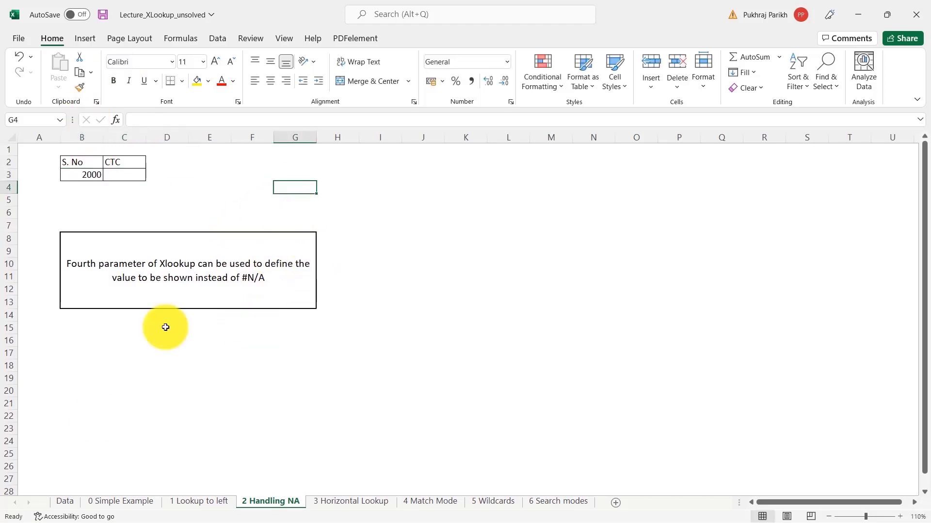
- Check the last serial number at the end of the Data sheet and return to the 2 Handling NA sheet
{"action": "left_click", "coordinate": [64, 502]}
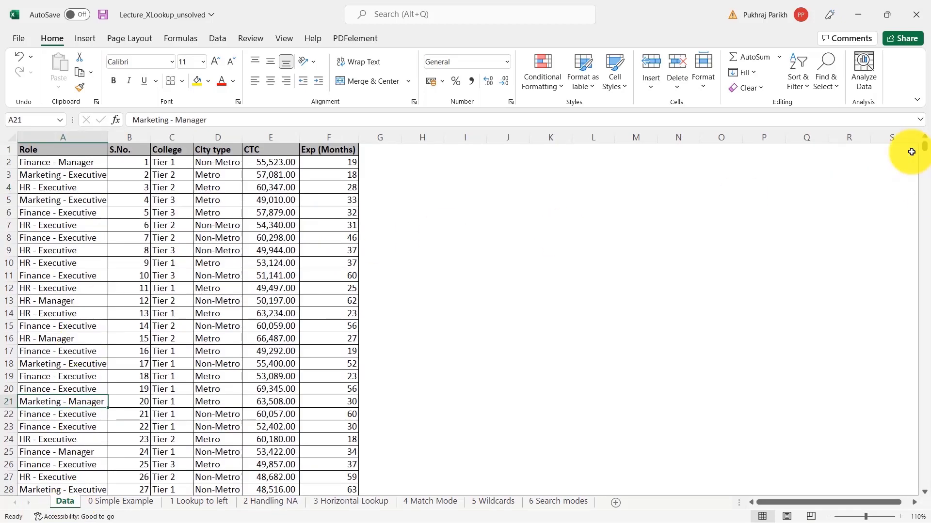
{"action": "left_click_drag", "start_coordinate": [926, 153], "coordinate": [923, 518]}
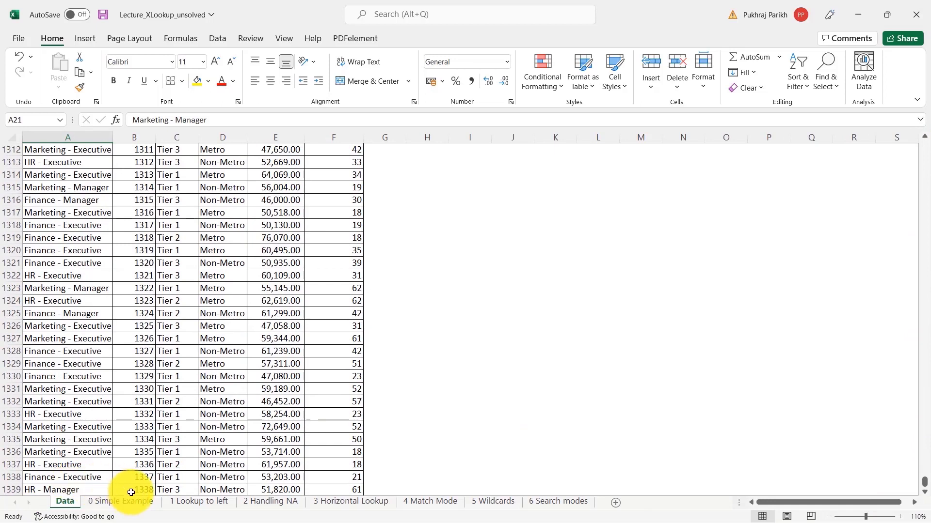
{"action": "left_click", "coordinate": [273, 501]}
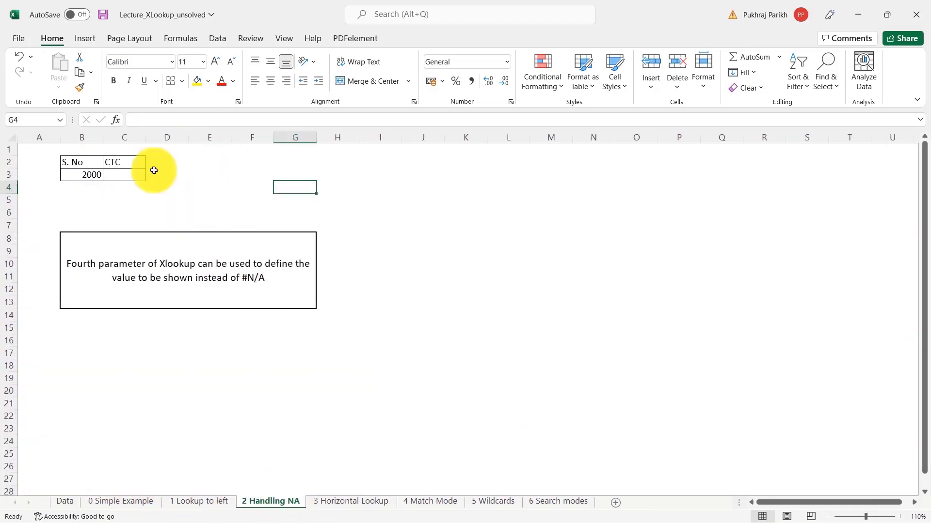
- Begin an XLOOKUP formula in C3 of the 2 Handling NA sheet with lookup value B3 and lookup array Data!B2:B1339
{"action": "left_click", "coordinate": [125, 170]}
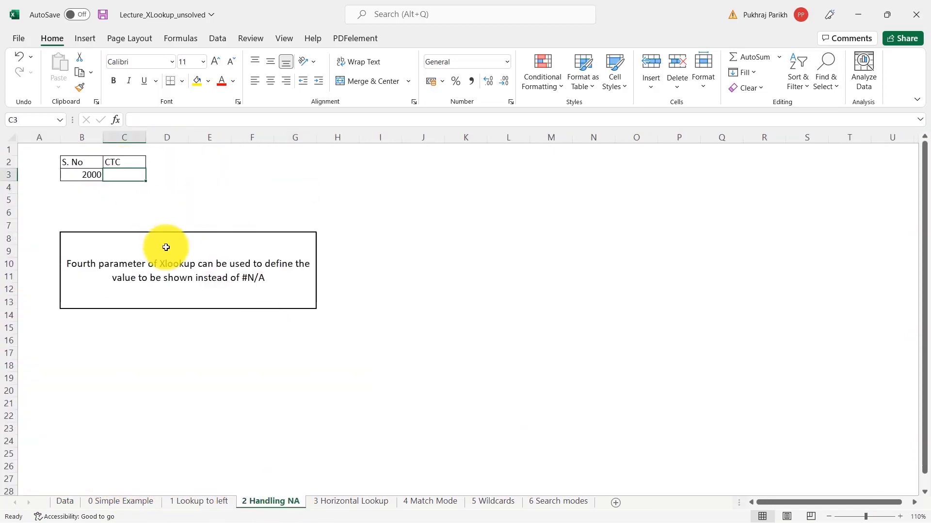
{"action": "type", "text": "=xl"}
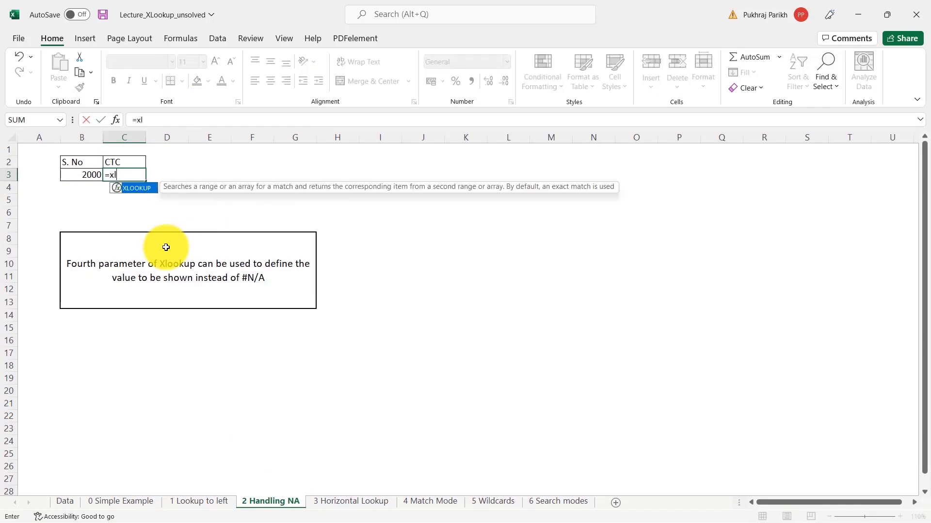
{"action": "key", "text": "Tab"}
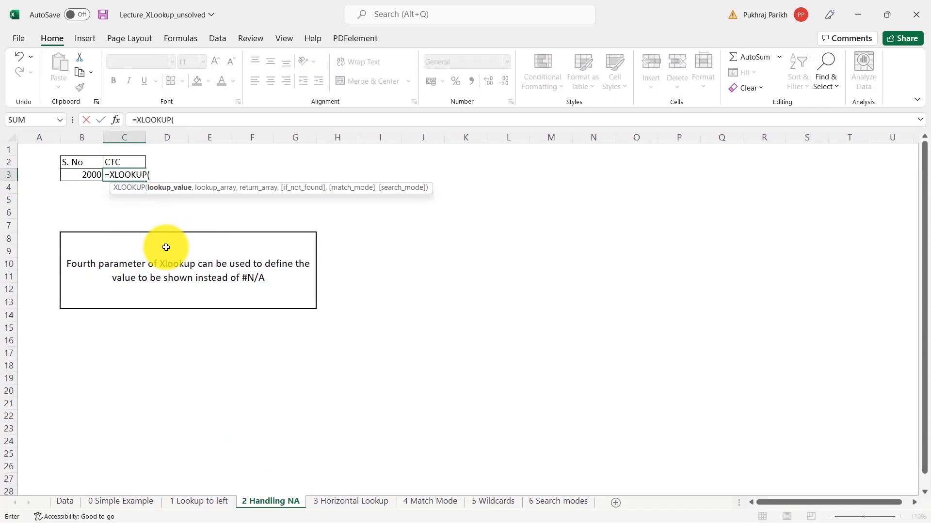
{"action": "left_click", "coordinate": [80, 174]}
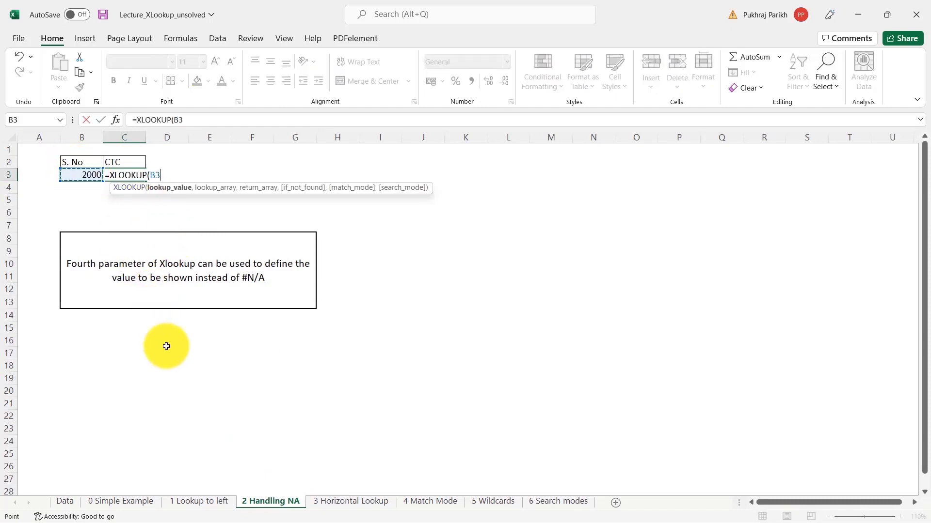
{"action": "type", "text": ","}
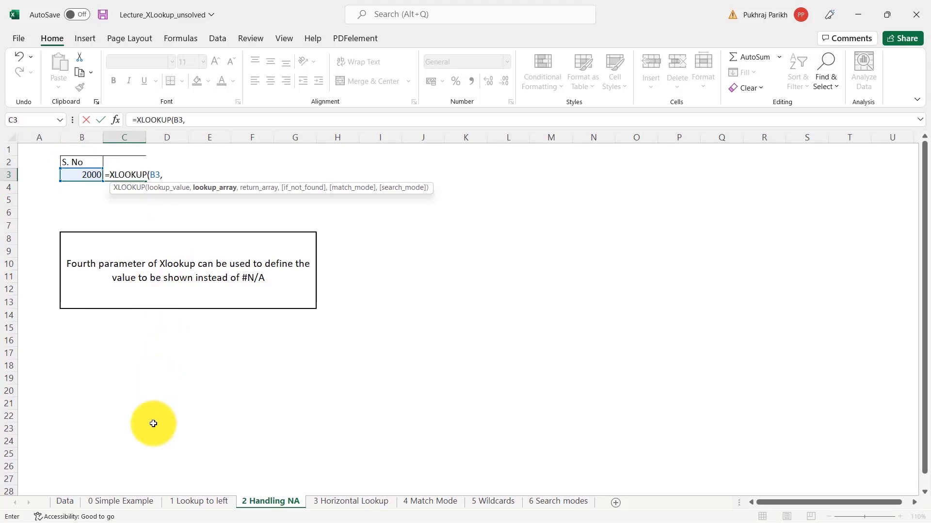
{"action": "left_click", "coordinate": [68, 501]}
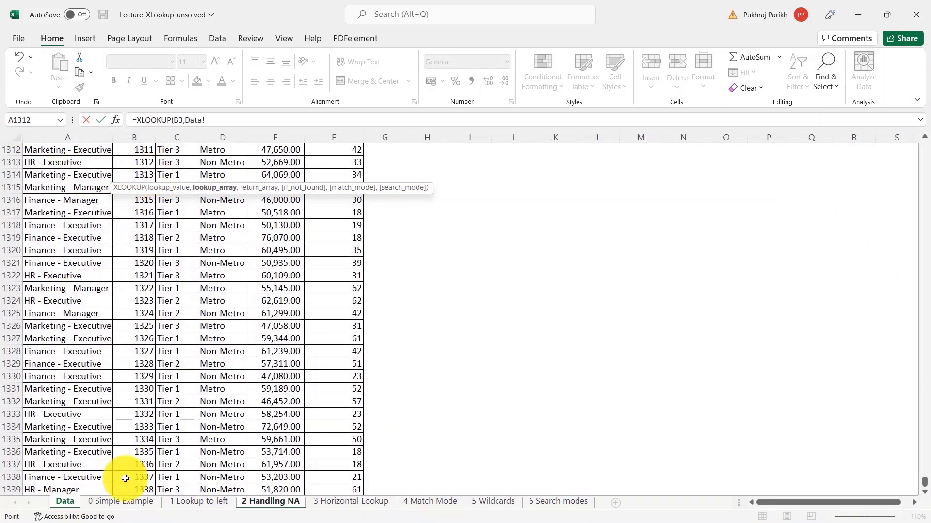
{"action": "left_click", "coordinate": [136, 490]}
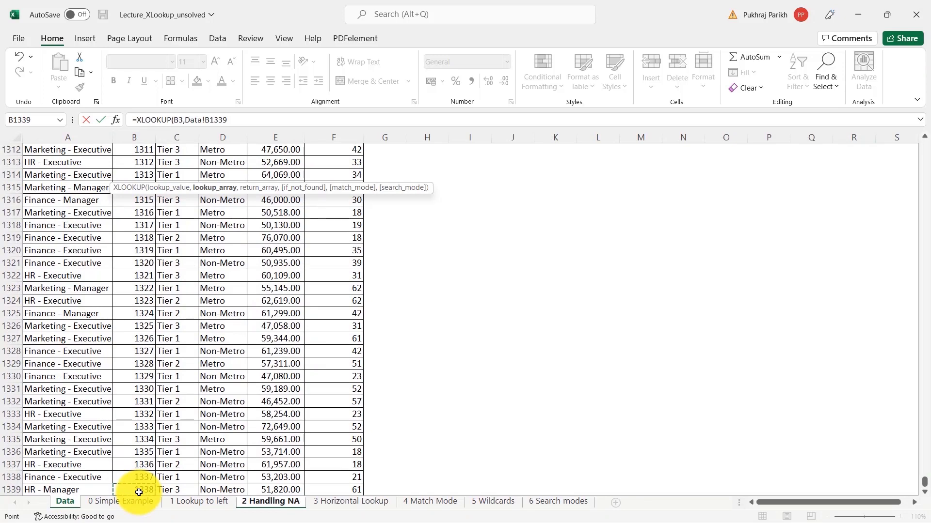
{"action": "key", "text": "ctrl+shift+Up"}
{"action": "key", "text": "shift+Down"}
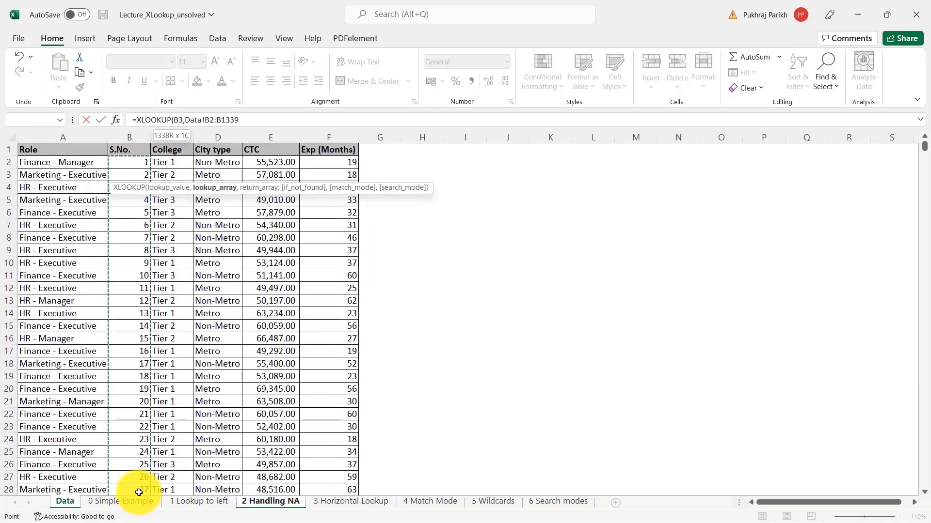
{"action": "type", "text": ","}
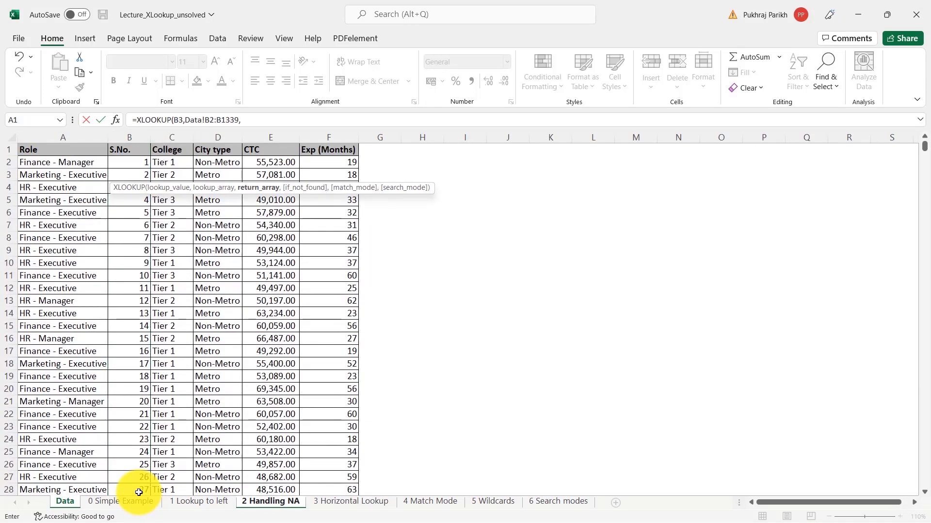
- Complete the C3 XLOOKUP with return array Data!E2:E1339 and "Not Found" as the if_not_found text, and widen column C to fit
{"action": "left_click", "coordinate": [285, 164]}
{"action": "key", "text": "ctrl+shift+Down"}
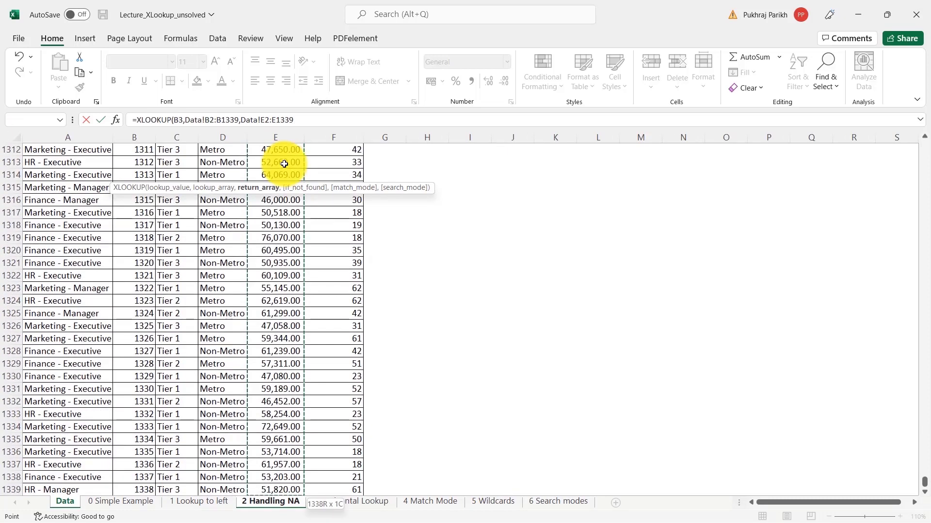
{"action": "type", "text": ","}
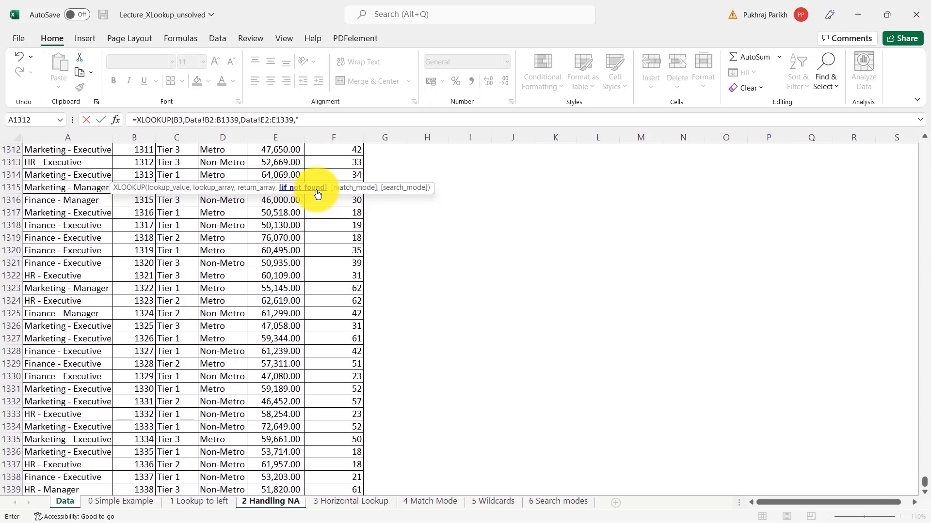
{"action": "type", "text": "Not F"}
{"action": "type", "text": "ound\")"}
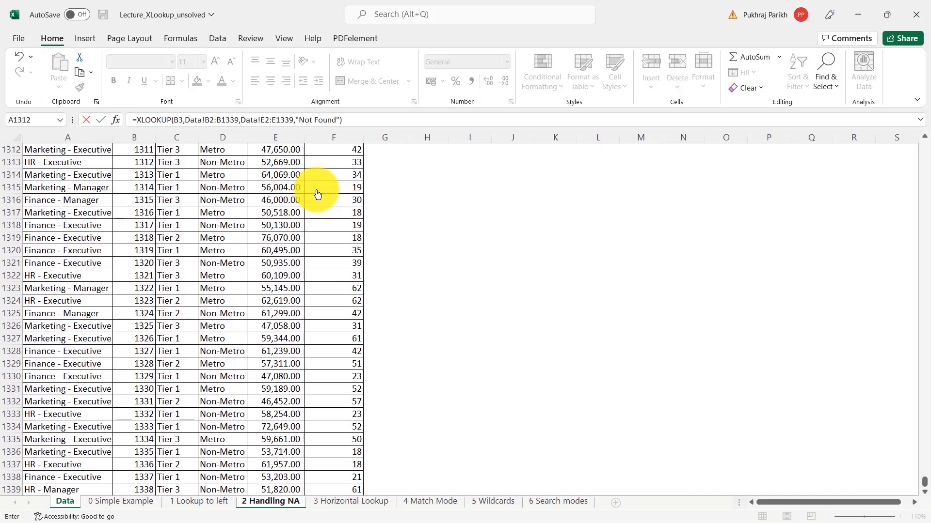
{"action": "key", "text": "Return"}
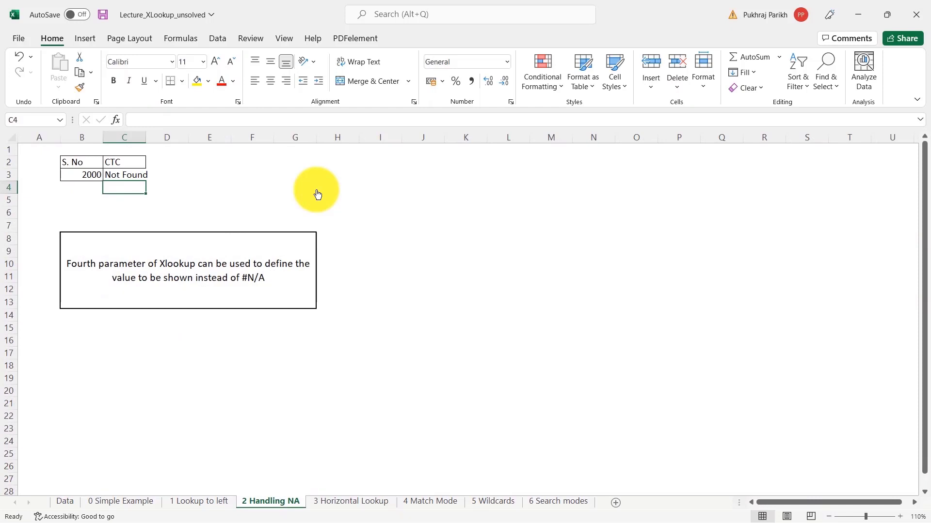
{"action": "left_click_drag", "start_coordinate": [146, 138], "coordinate": [169, 138]}
{"action": "left_click", "coordinate": [153, 176]}
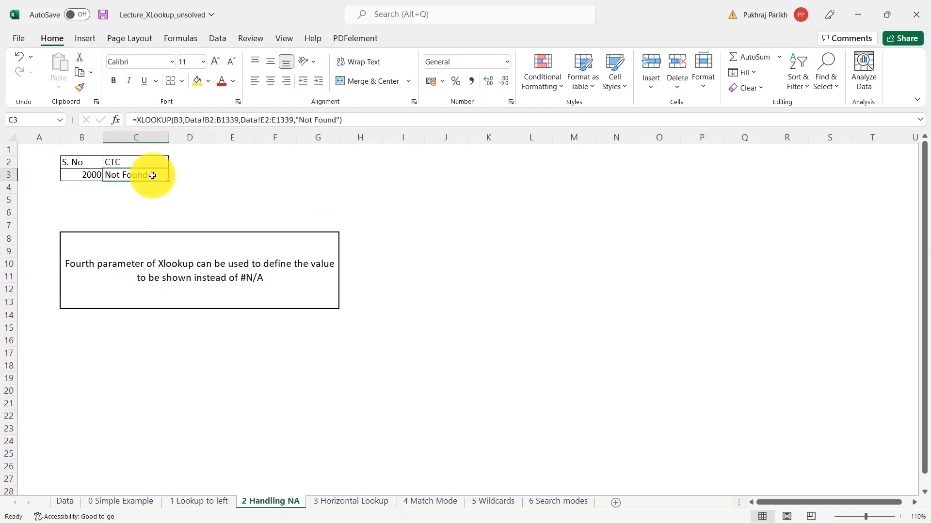
- Set the S. No lookup value in B3 to 20 to test the formula with an existing serial number
{"action": "left_click", "coordinate": [86, 173]}
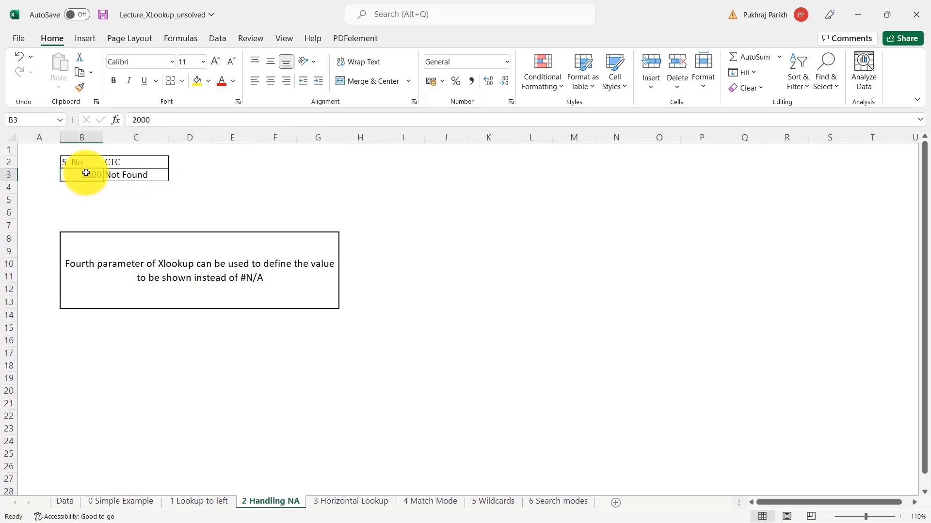
{"action": "type", "text": "20"}
{"action": "left_click", "coordinate": [206, 185]}
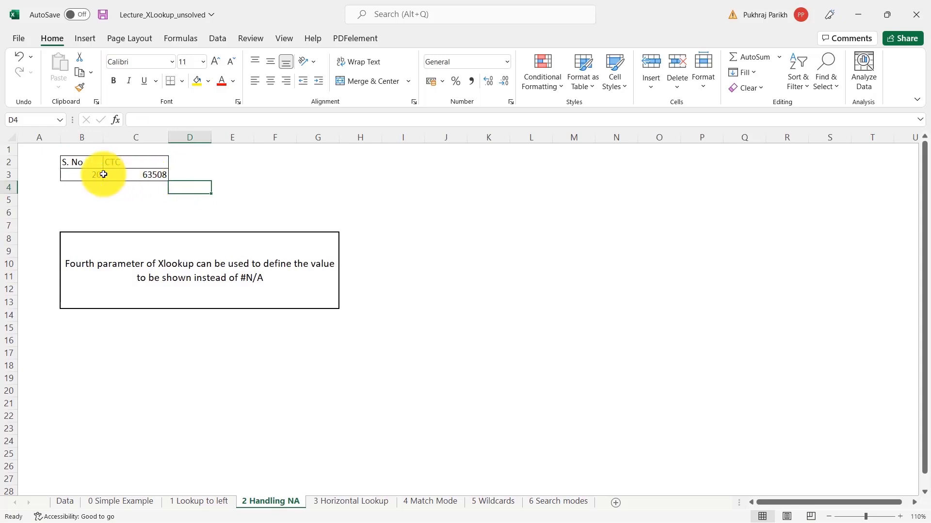
- Set the S. No lookup value in B3 to 2500 and review the XLOOKUP formula in C3
{"action": "left_click", "coordinate": [89, 172]}
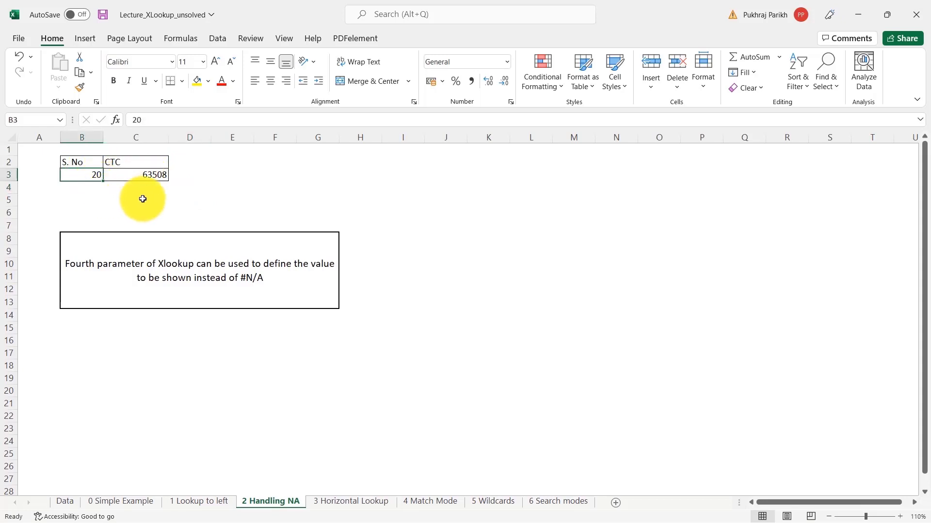
{"action": "type", "text": "2500"}
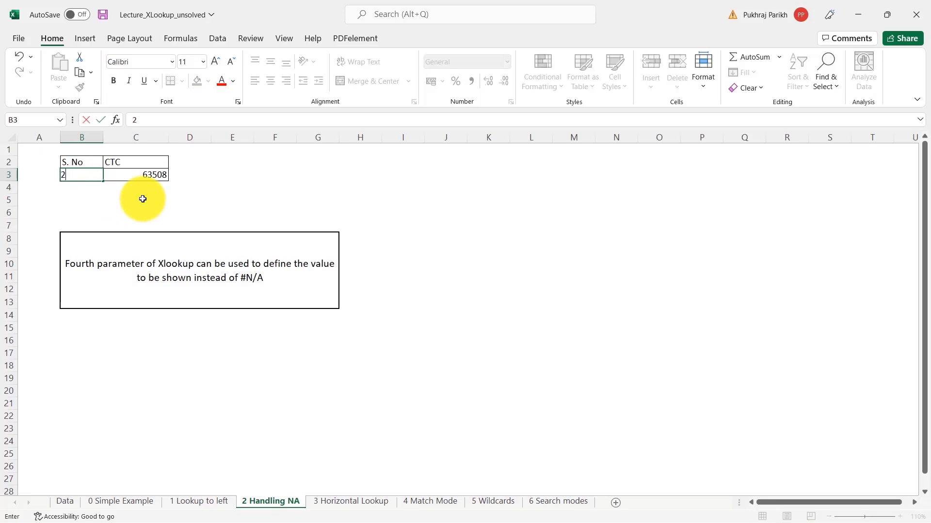
{"action": "left_click", "coordinate": [148, 183]}
{"action": "left_click", "coordinate": [145, 173]}
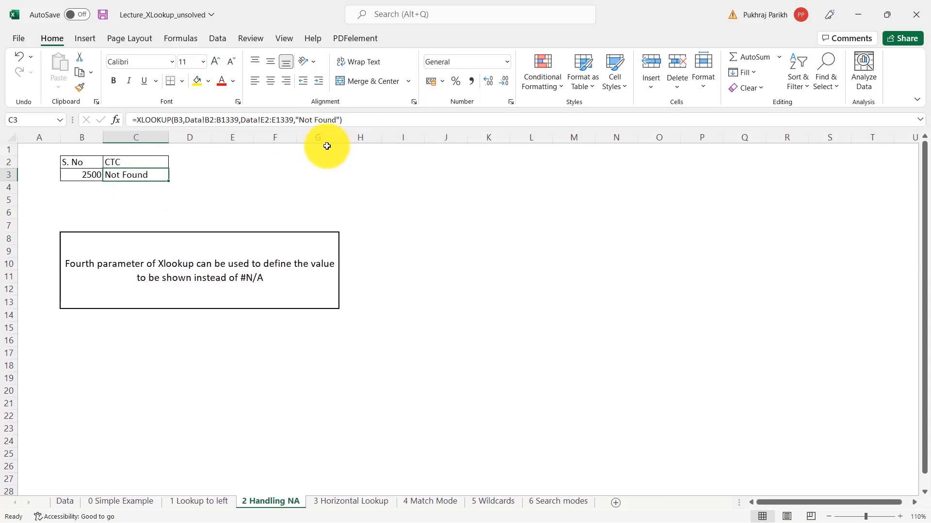
- Begin an XLOOKUP formula in the CTC cell C11 of the 3 Horizontal Lookup sheet with C10 as the lookup value
{"action": "left_click", "coordinate": [377, 504]}
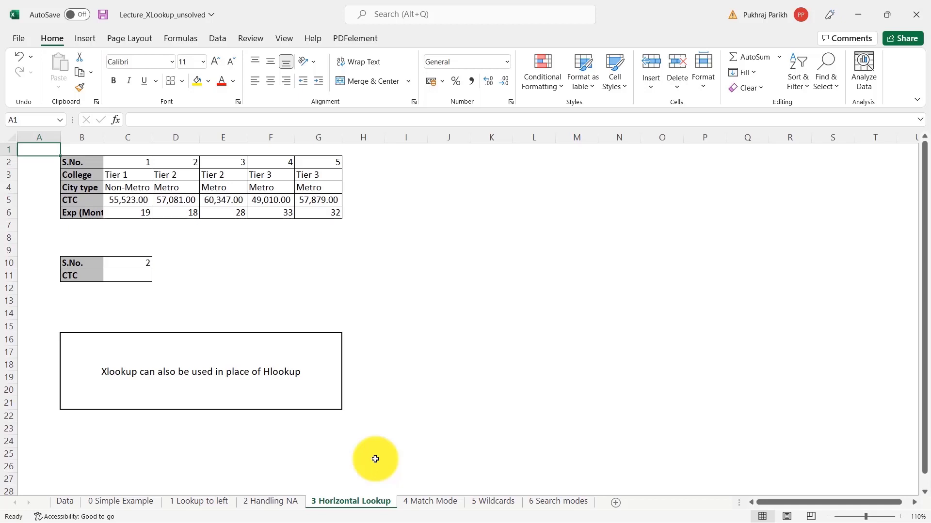
{"action": "left_click", "coordinate": [124, 276]}
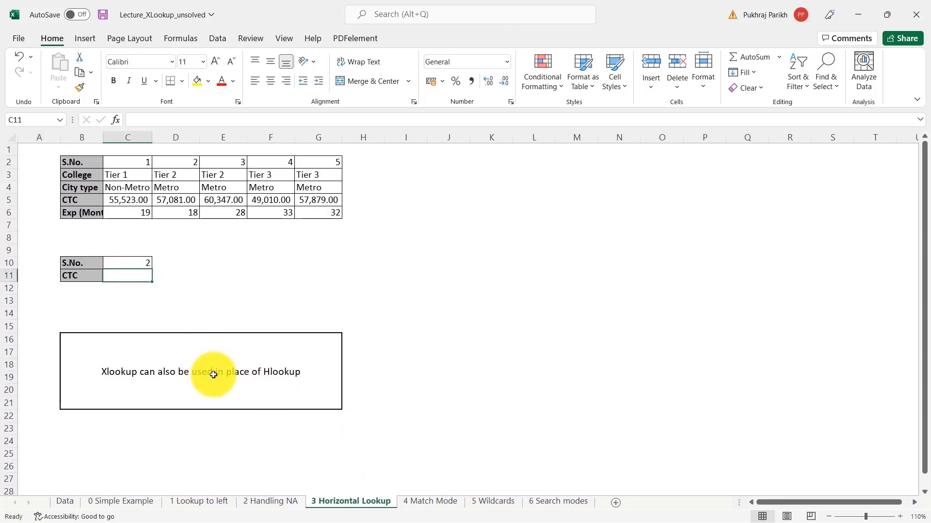
{"action": "type", "text": "="}
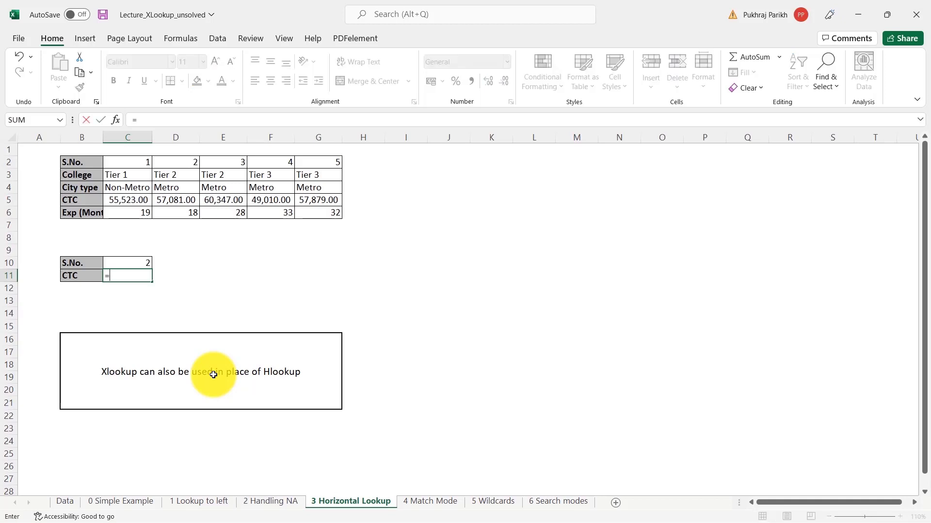
{"action": "type", "text": "xl"}
{"action": "key", "text": "Tab"}
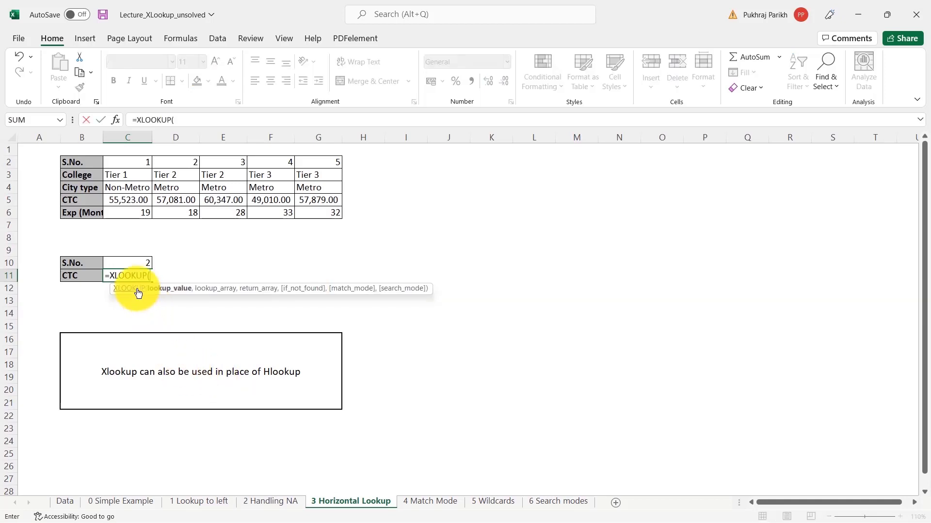
{"action": "left_click", "coordinate": [128, 263]}
{"action": "type", "text": ","}
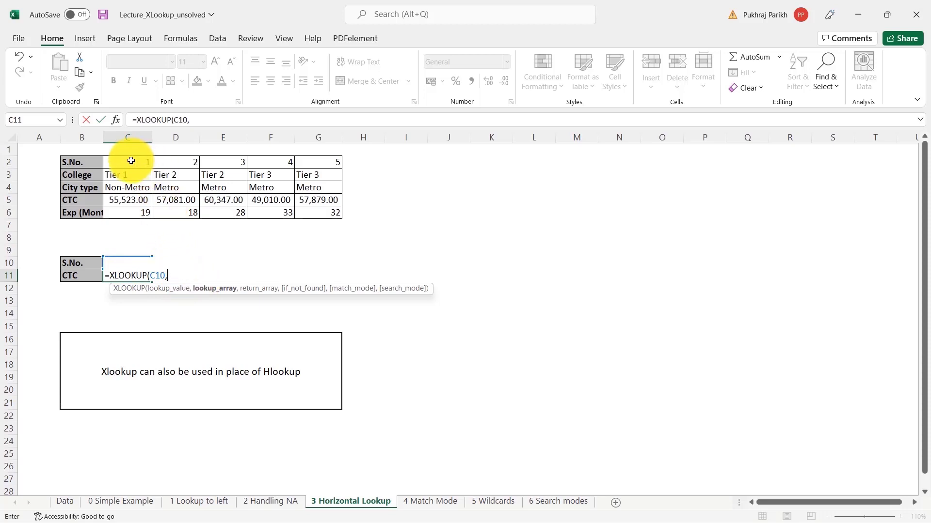
- Complete the C11 XLOOKUP with lookup array C2:G2 and return array C5:G5, and review the entered formula
{"action": "left_click_drag", "start_coordinate": [130, 161], "coordinate": [326, 168]}
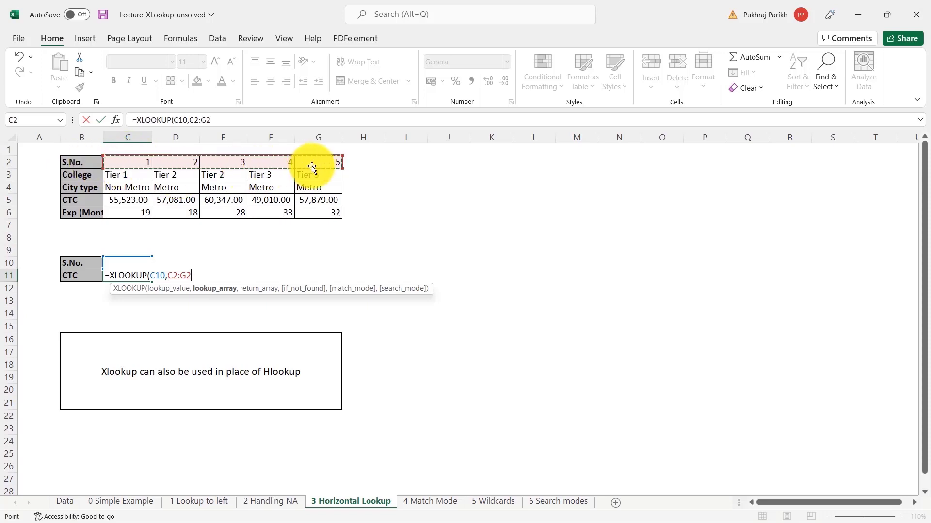
{"action": "type", "text": ","}
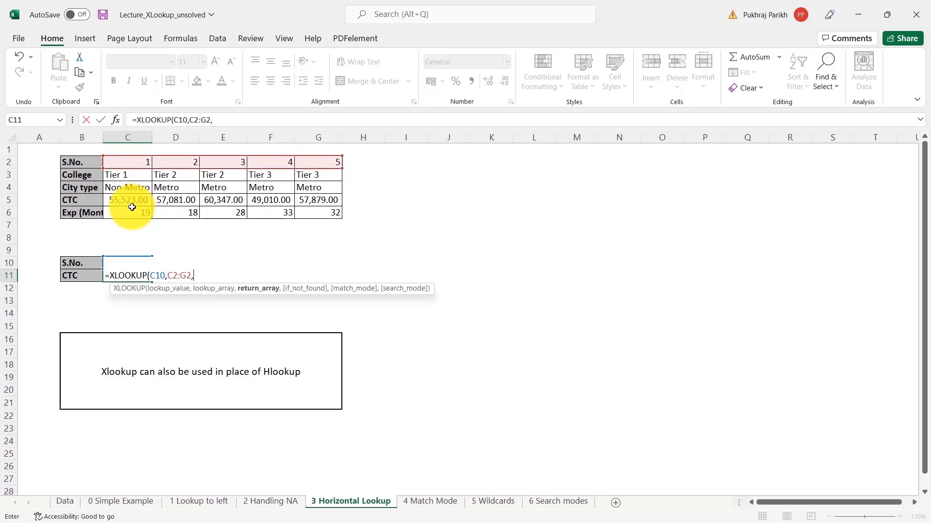
{"action": "left_click_drag", "start_coordinate": [127, 200], "coordinate": [302, 206]}
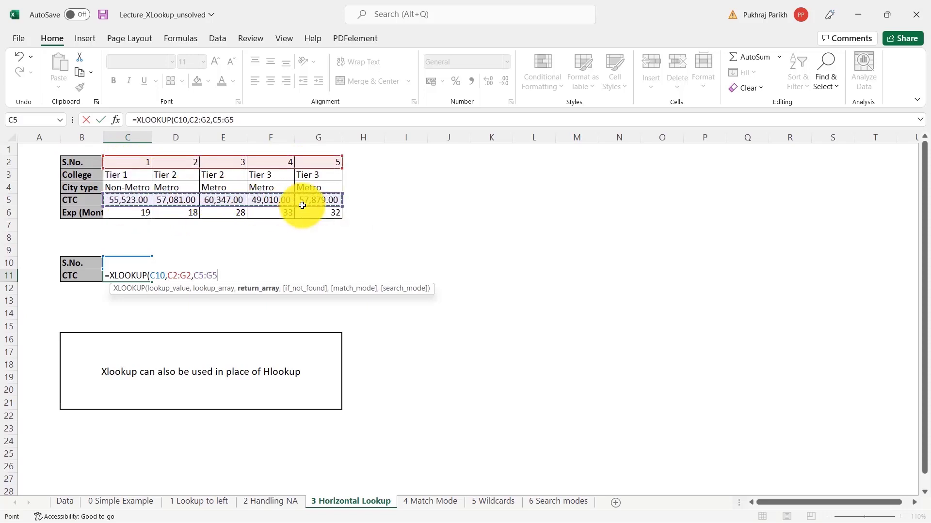
{"action": "type", "text": ")"}
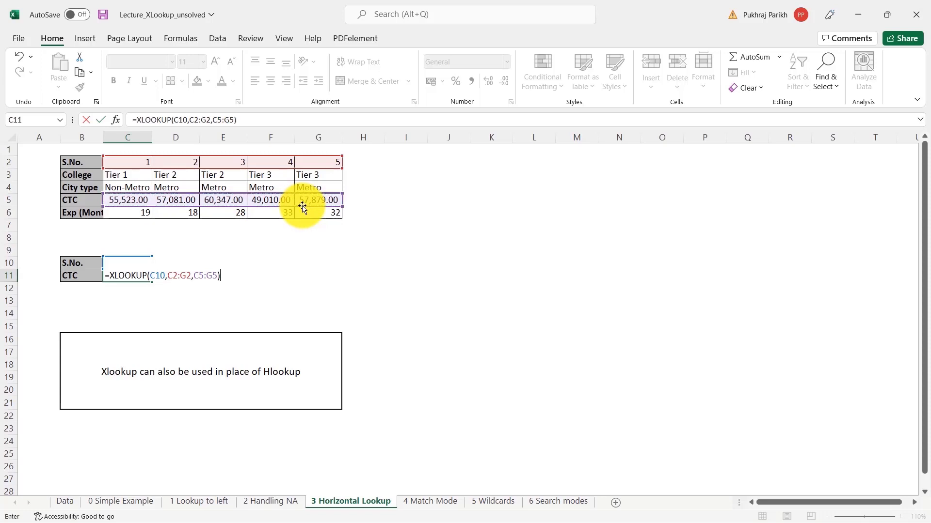
{"action": "key", "text": "Return"}
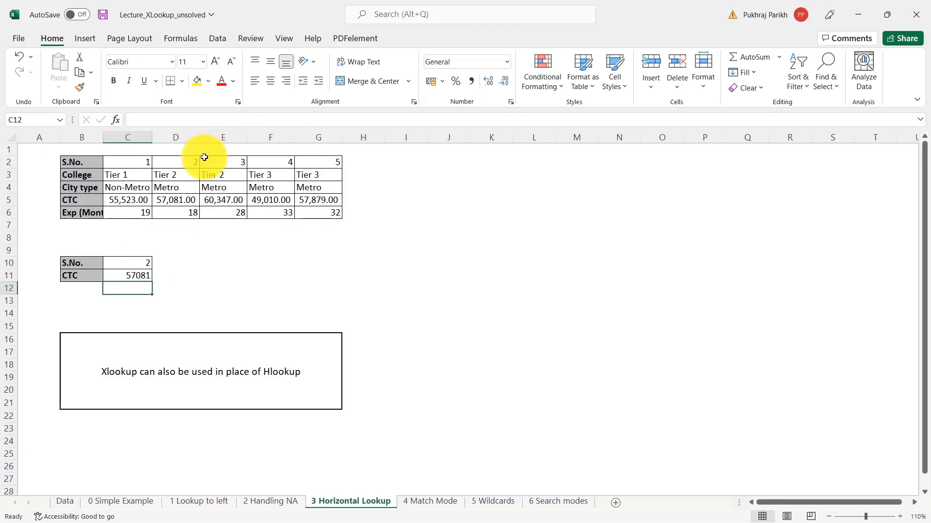
{"action": "left_click", "coordinate": [127, 275]}
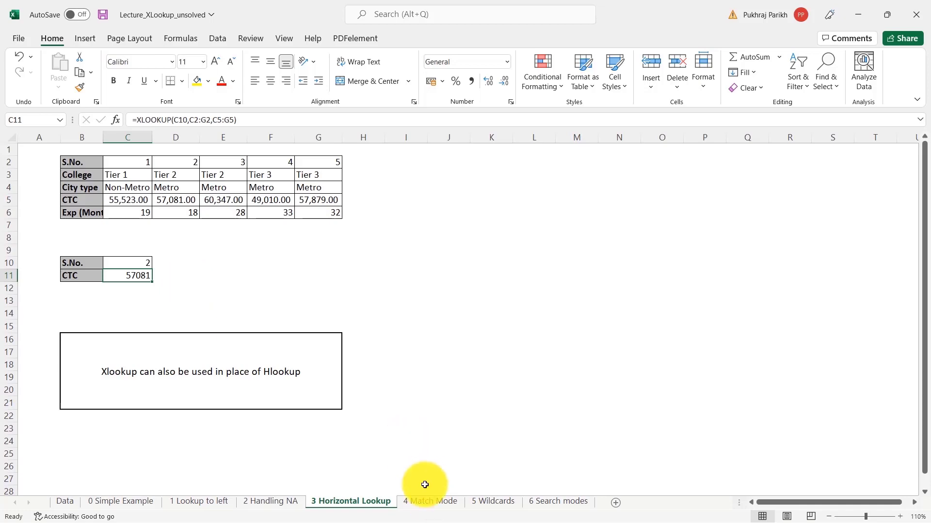
- Examine the experience thresholds and bonus percentages in the upper New year Bonus table of the 4 Match Mode sheet
{"action": "left_click", "coordinate": [424, 500]}
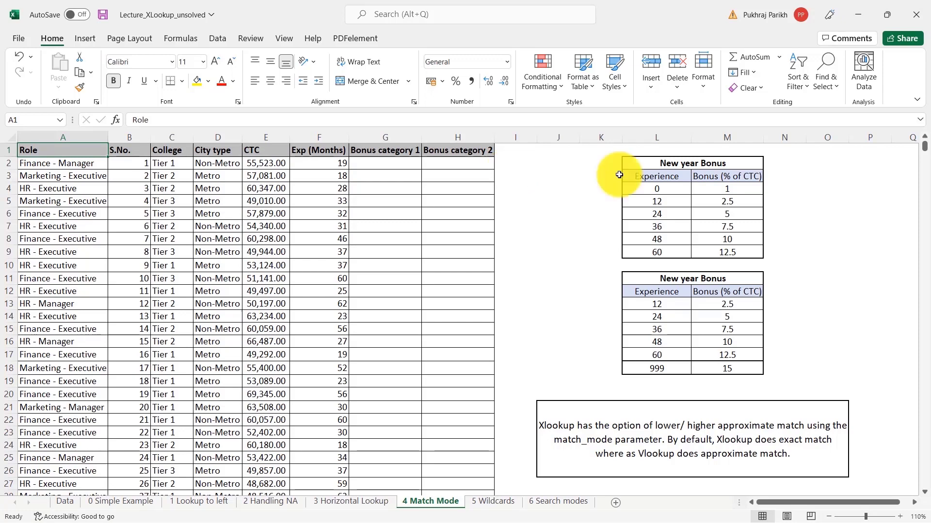
{"action": "left_click", "coordinate": [680, 163]}
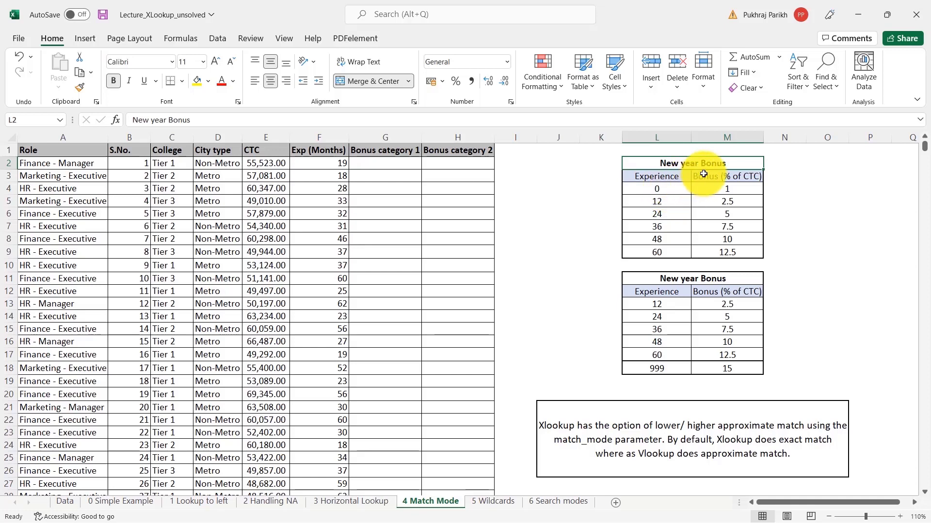
{"action": "left_click", "coordinate": [739, 191]}
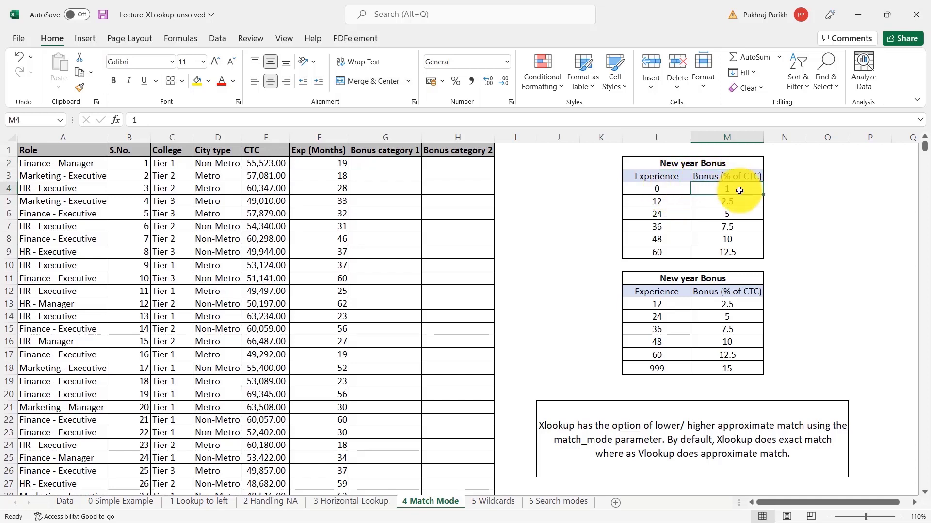
{"action": "left_click", "coordinate": [659, 177]}
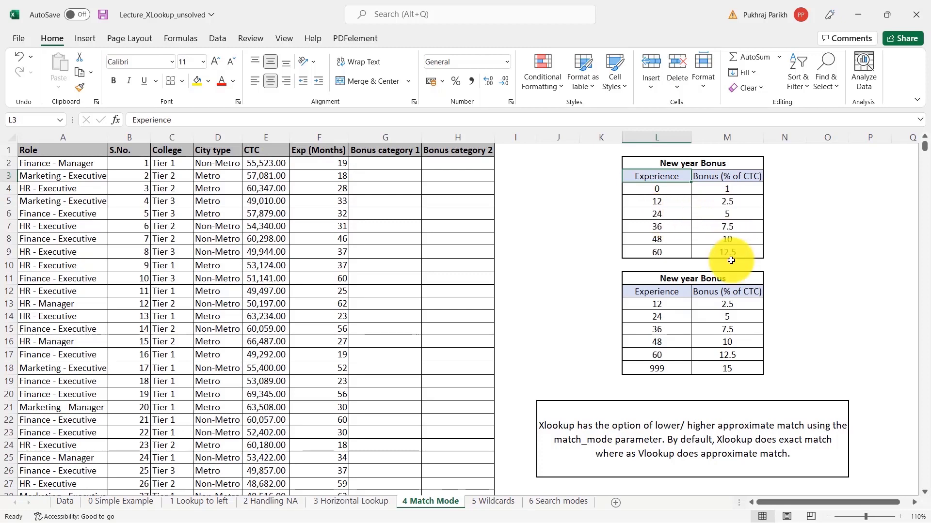
{"action": "left_click_drag", "start_coordinate": [731, 256], "coordinate": [643, 160]}
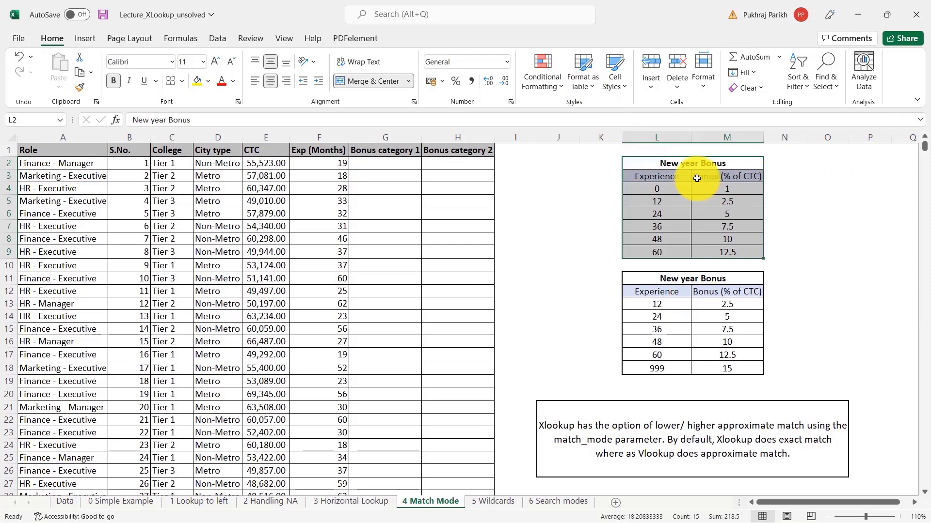
{"action": "left_click", "coordinate": [664, 170]}
{"action": "left_click", "coordinate": [674, 196]}
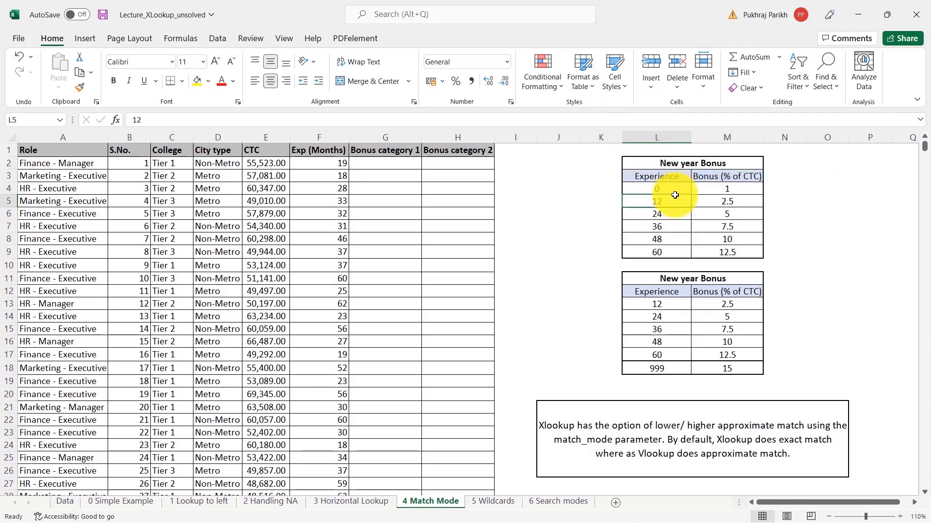
- Compare the first employee's experience in F2 with the thresholds in the upper New year Bonus table to identify the applicable bonus percentage
{"action": "left_click", "coordinate": [334, 166]}
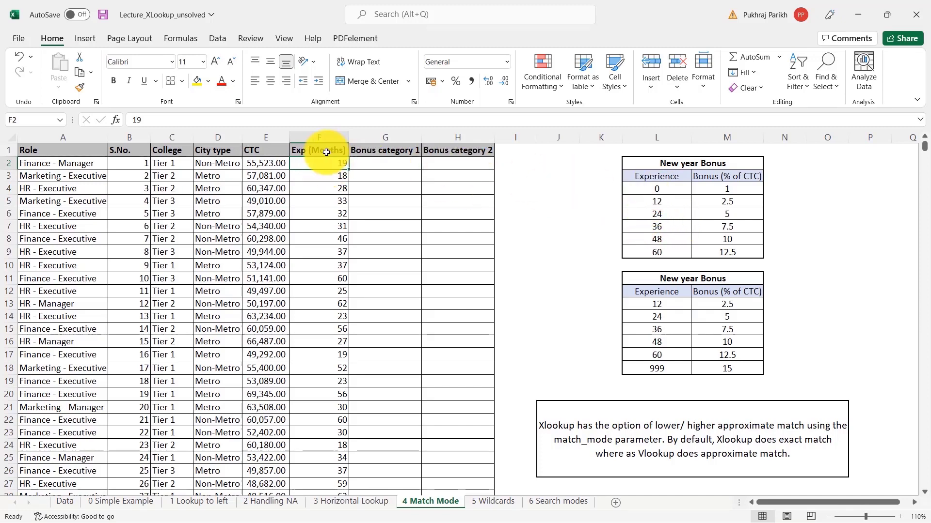
{"action": "left_click", "coordinate": [669, 202]}
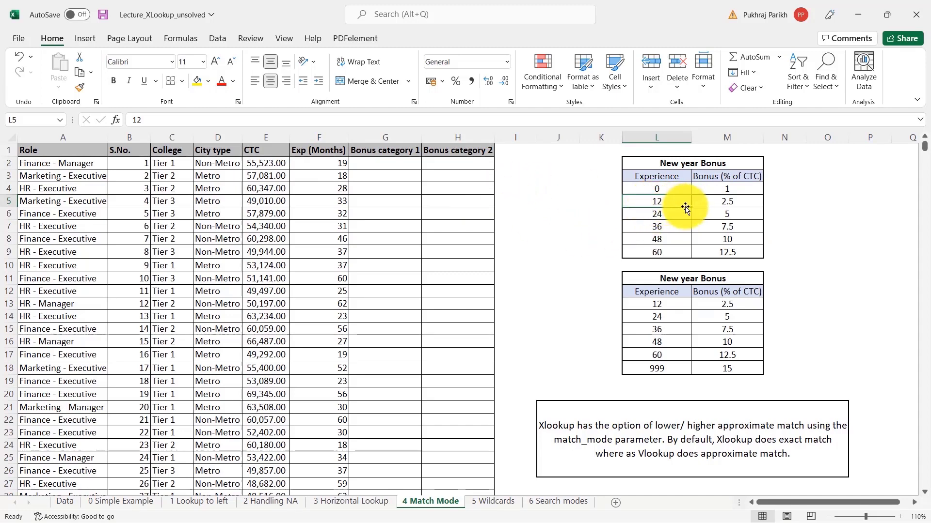
{"action": "left_click", "coordinate": [399, 168]}
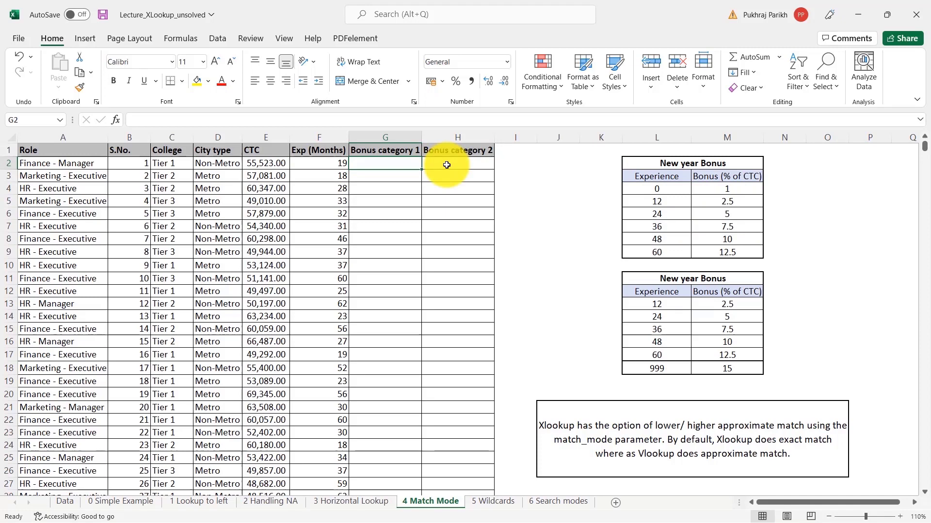
{"action": "left_click", "coordinate": [332, 167]}
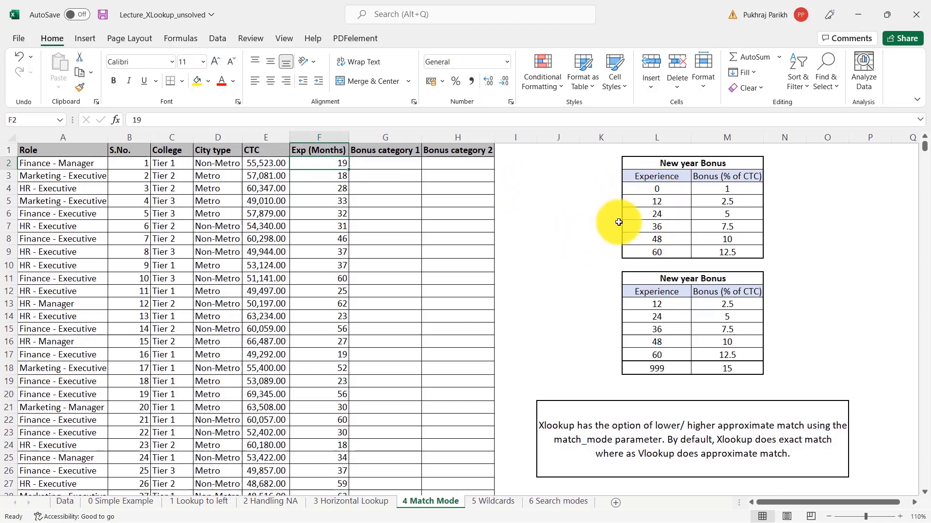
{"action": "left_click", "coordinate": [655, 199]}
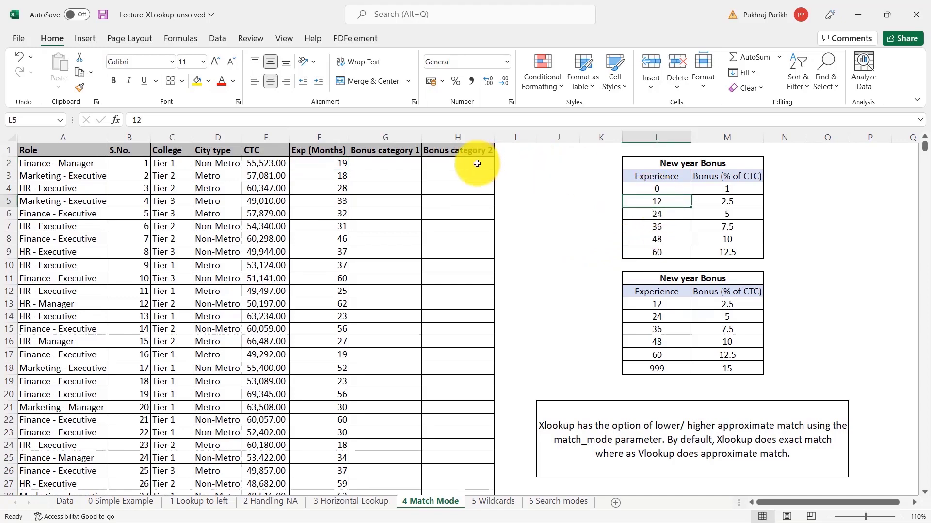
{"action": "left_click", "coordinate": [326, 162]}
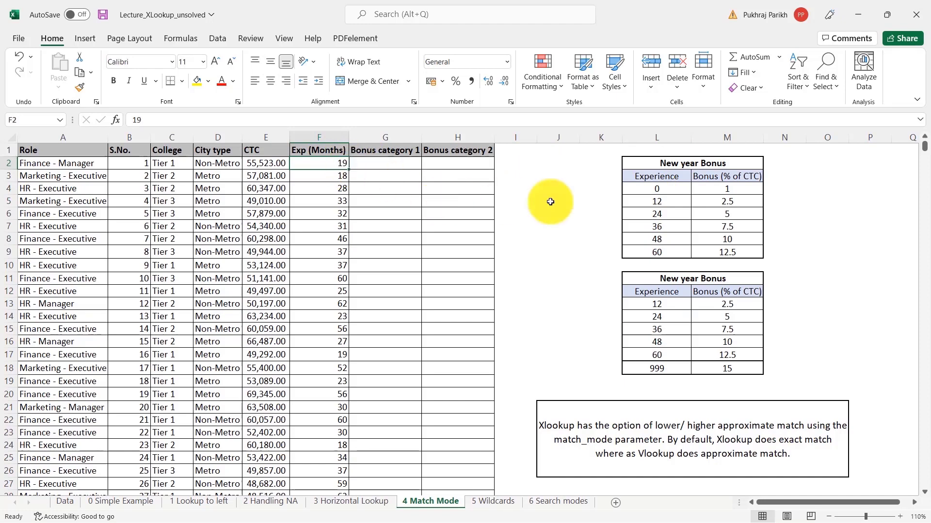
{"action": "left_click", "coordinate": [653, 202]}
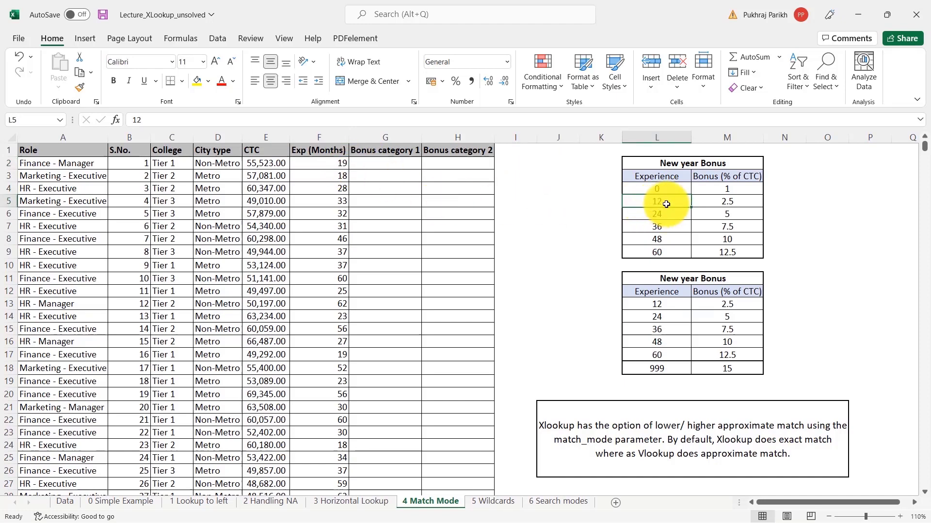
{"action": "left_click", "coordinate": [742, 202]}
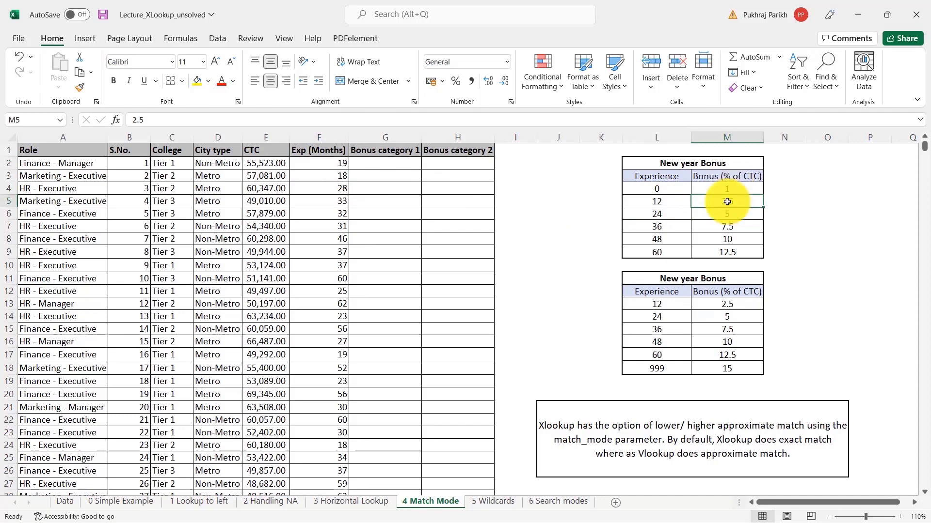
- Begin an XLOOKUP formula in the Bonus category 1 cell G2 with F2 as the lookup value
{"action": "left_click", "coordinate": [387, 165]}
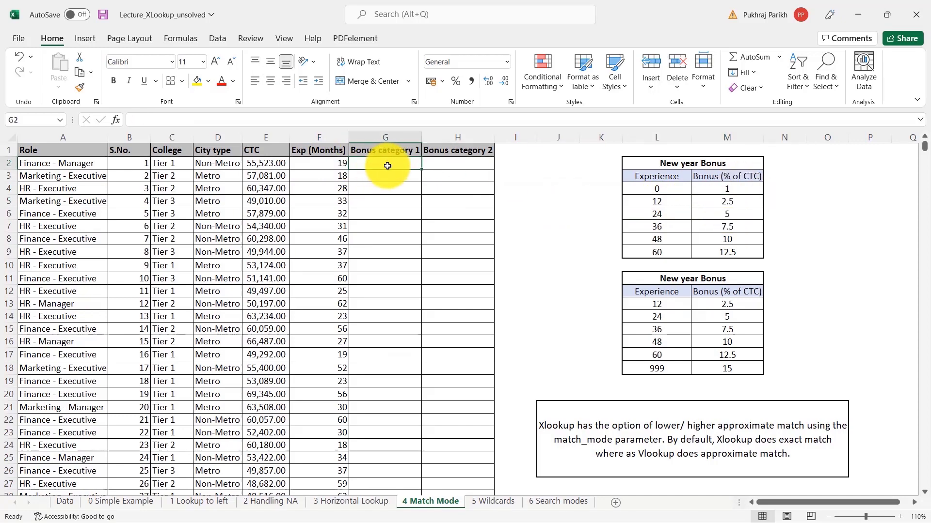
{"action": "type", "text": "=xlo"}
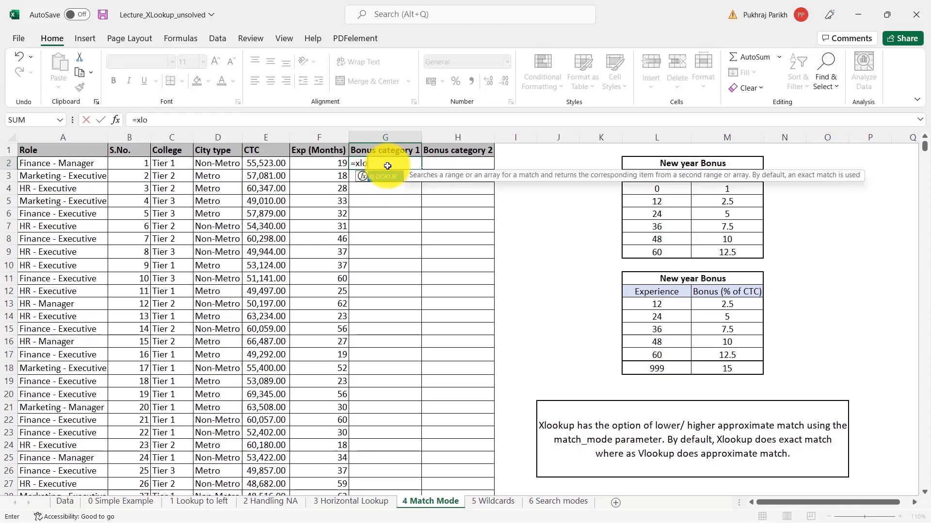
{"action": "key", "text": "Tab"}
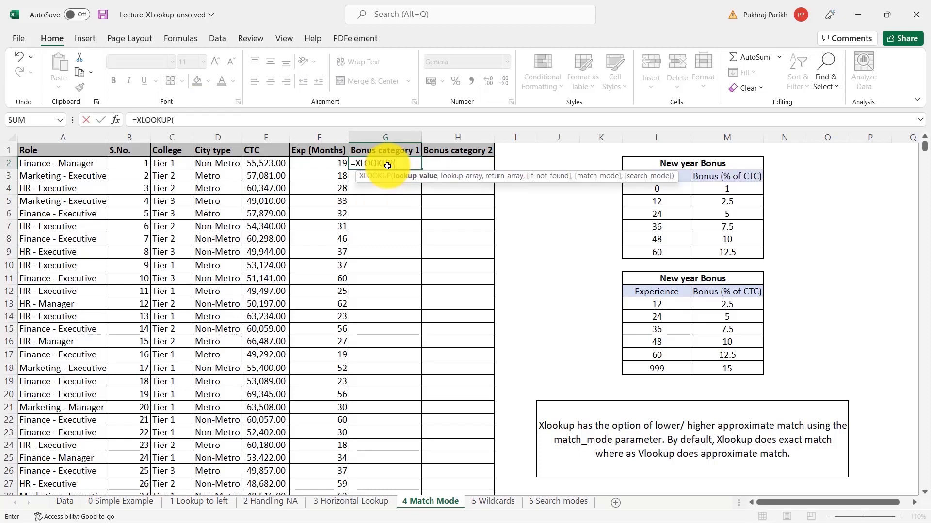
{"action": "left_click", "coordinate": [334, 166]}
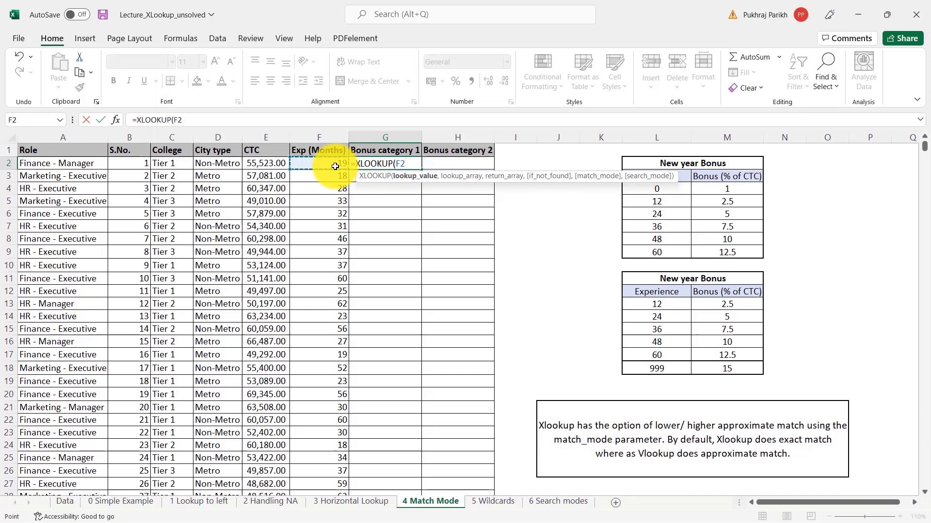
{"action": "type", "text": ","}
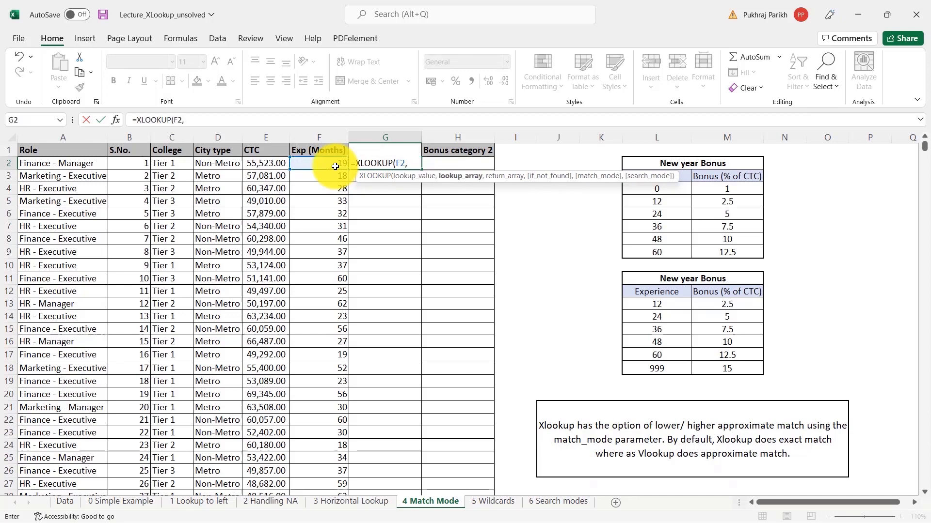
- Add lookup array L4:L9 and return array M4:M9 from the upper New year Bonus table to the G2 formula
{"action": "left_click", "coordinate": [671, 190]}
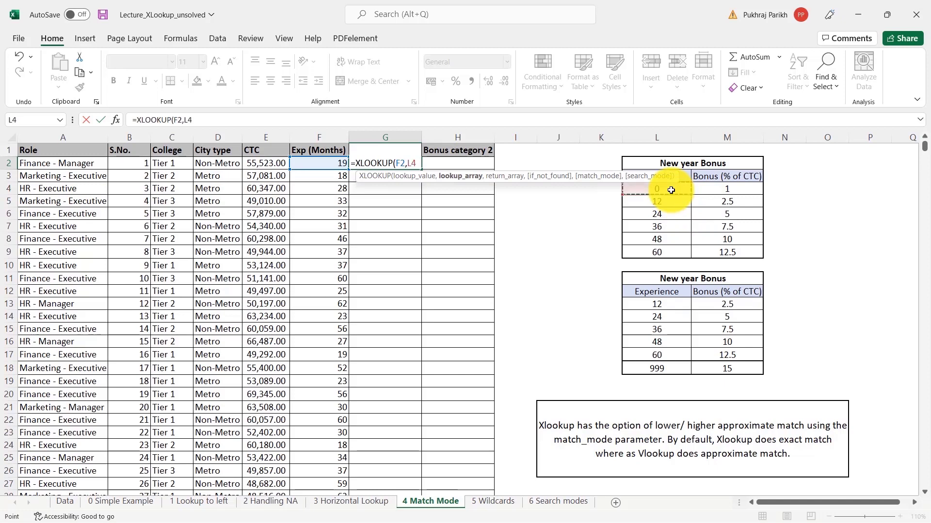
{"action": "left_click_drag", "start_coordinate": [671, 190], "coordinate": [667, 248]}
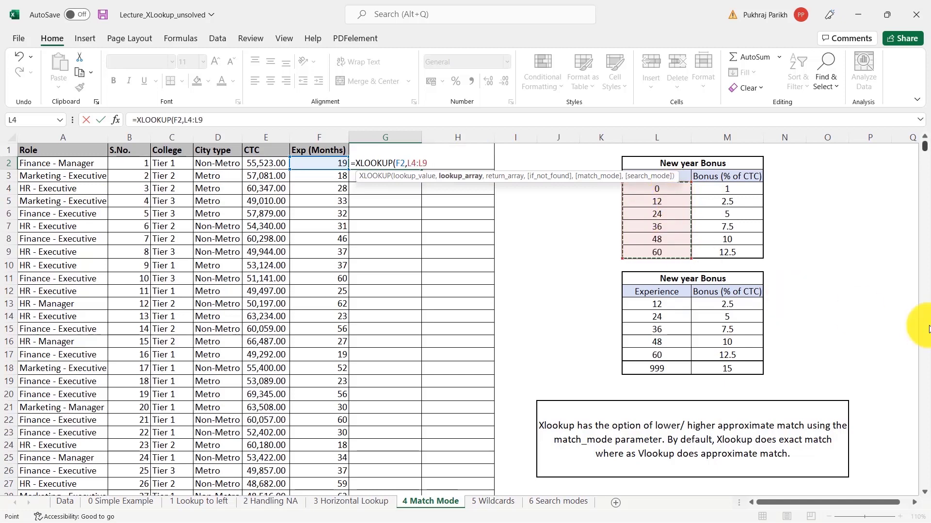
{"action": "type", "text": ","}
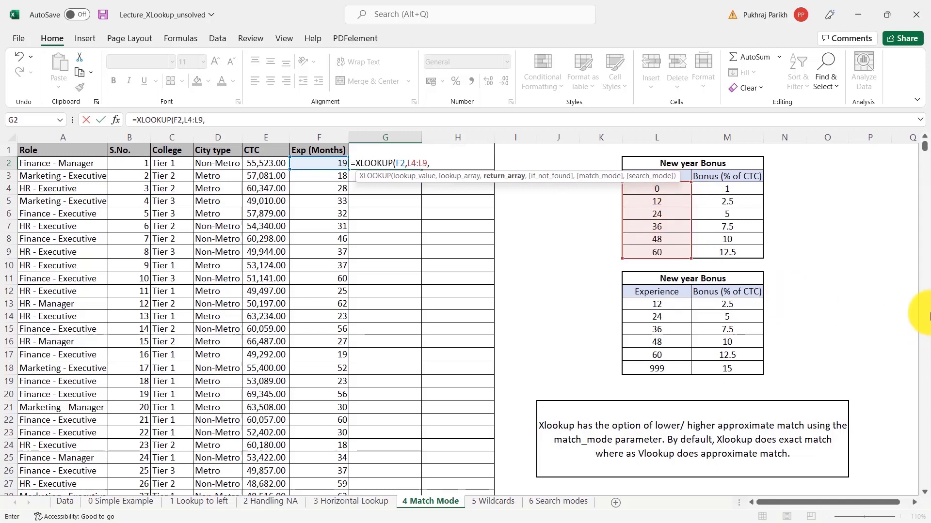
{"action": "left_click_drag", "start_coordinate": [737, 184], "coordinate": [743, 251]}
{"action": "type", "text": ","}
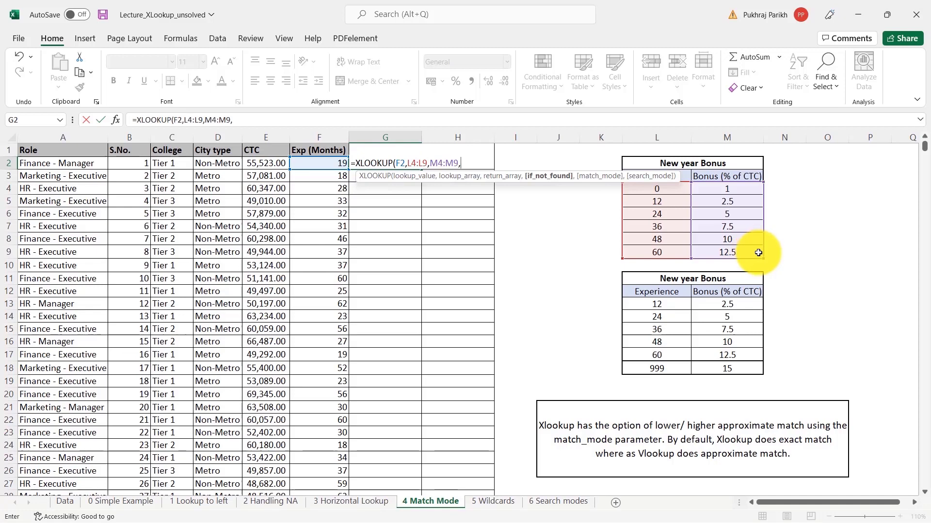
- Finish the G2 XLOOKUP with if_not_found left empty and match mode -1, and check the result against the upper bonus table
{"action": "type", "text": ","}
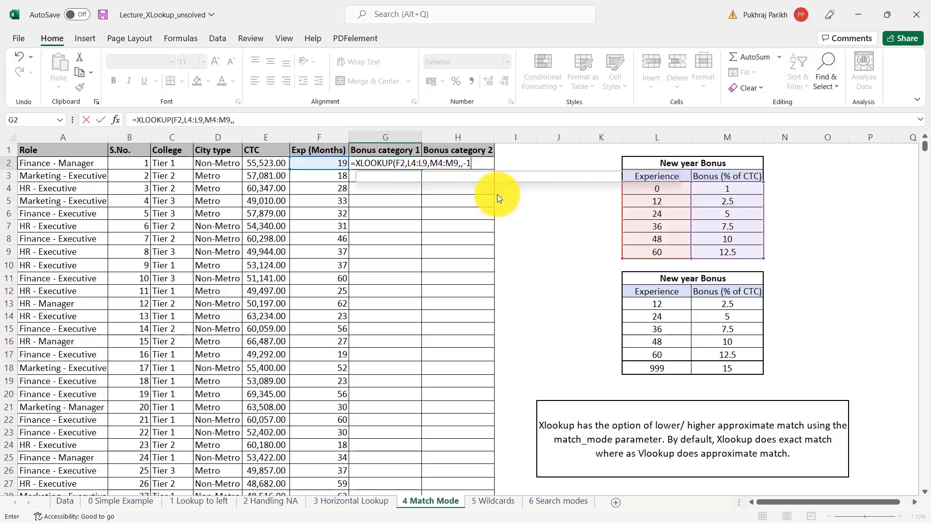
{"action": "type", "text": "-1"}
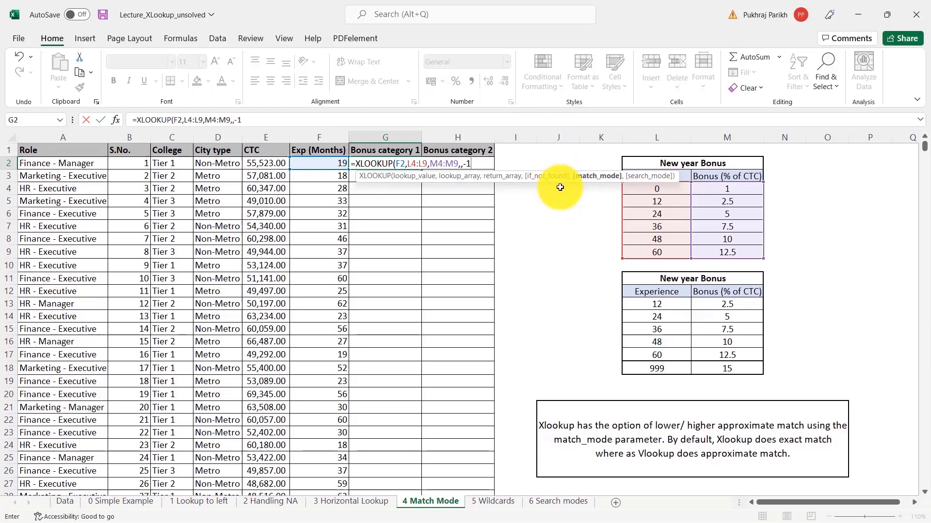
{"action": "type", "text": ")"}
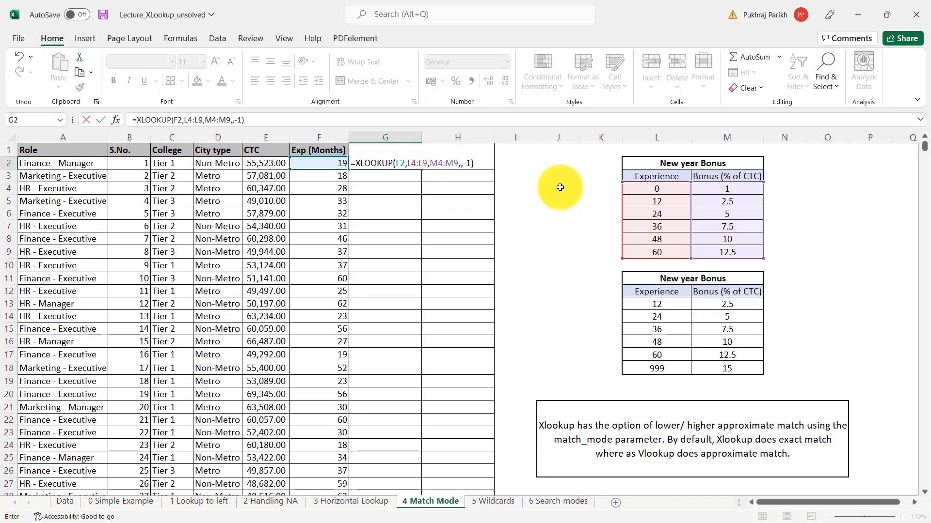
{"action": "key", "text": "Return"}
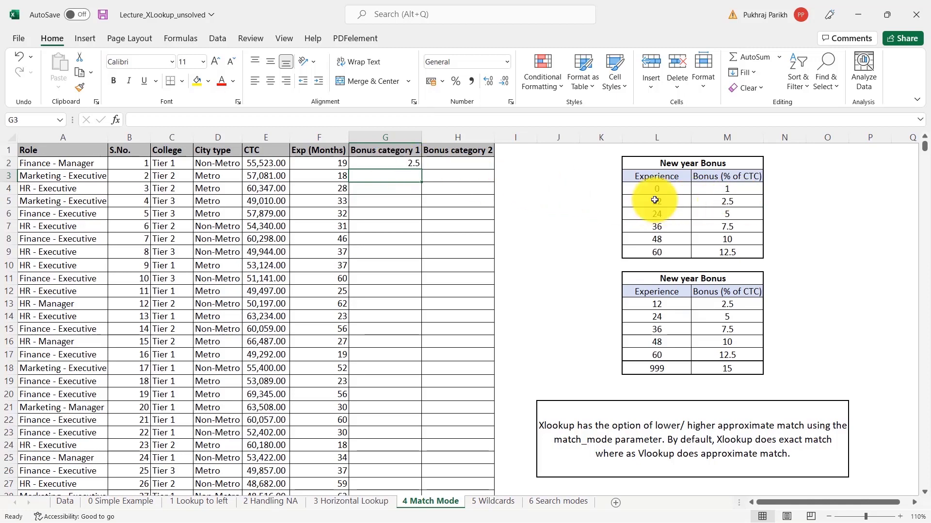
{"action": "left_click", "coordinate": [719, 200]}
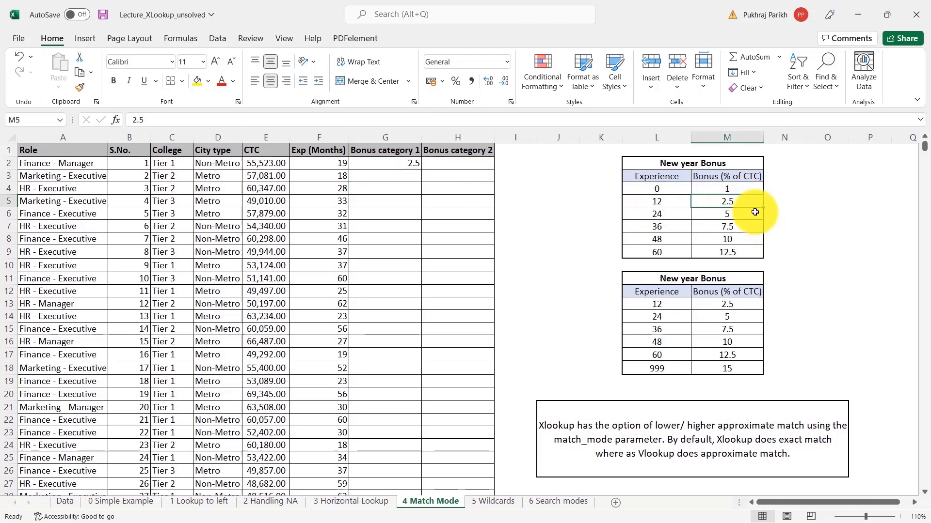
- Make the ranges $L$4:$L$9 and $M$4:$M$9 absolute in the G2 formula and fill it down the Bonus category 1 column
{"action": "left_click", "coordinate": [414, 164]}
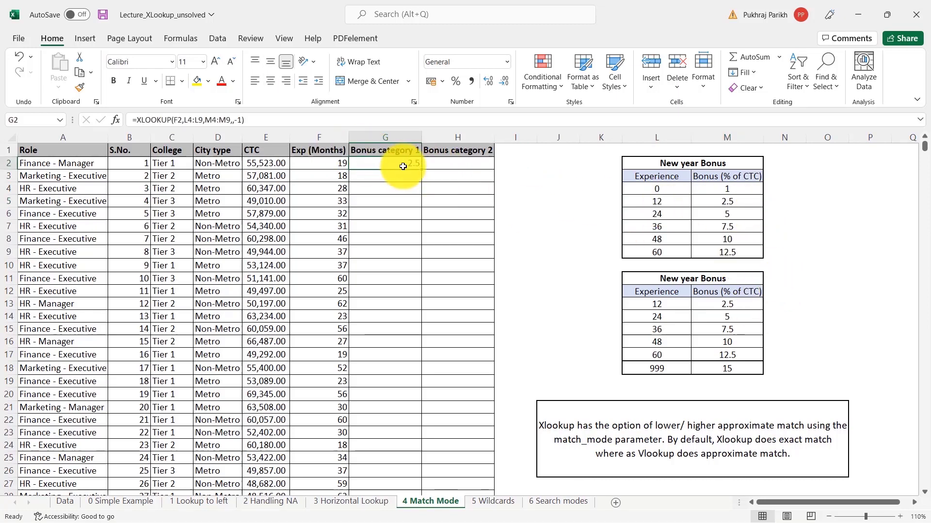
{"action": "left_click", "coordinate": [185, 123]}
{"action": "left_click_drag", "start_coordinate": [184, 123], "coordinate": [203, 124]}
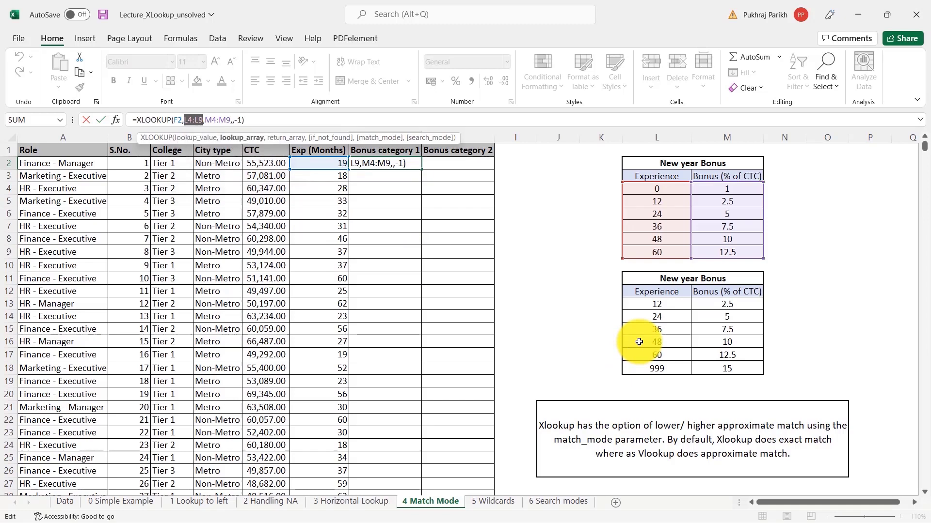
{"action": "key", "text": "F4"}
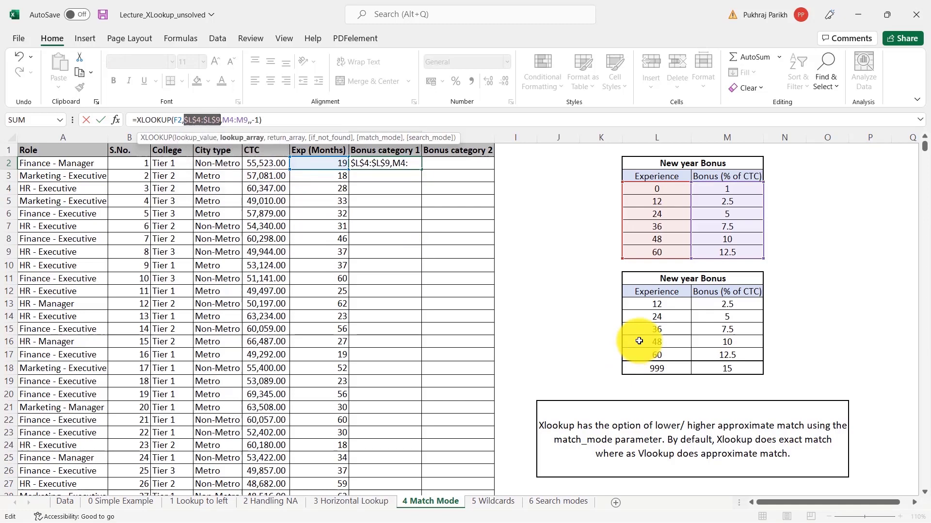
{"action": "left_click_drag", "start_coordinate": [224, 120], "coordinate": [249, 120]}
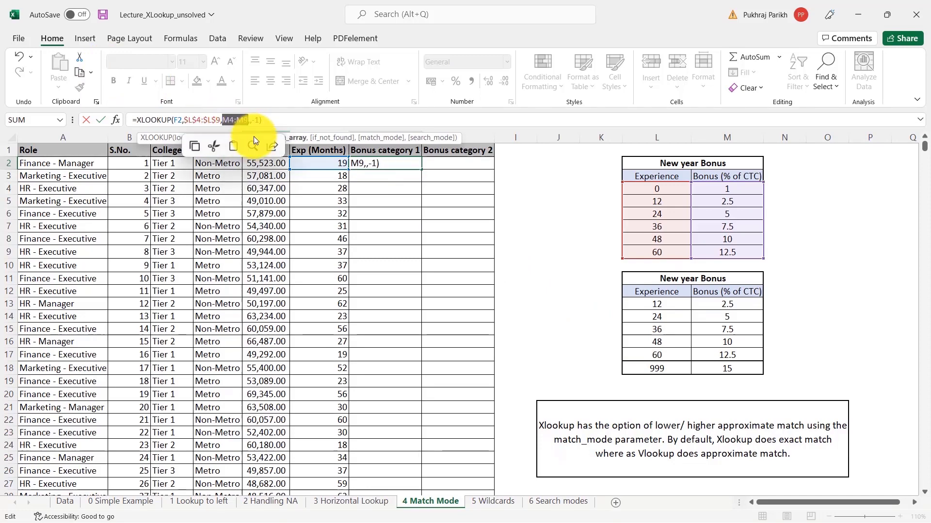
{"action": "key", "text": "F4"}
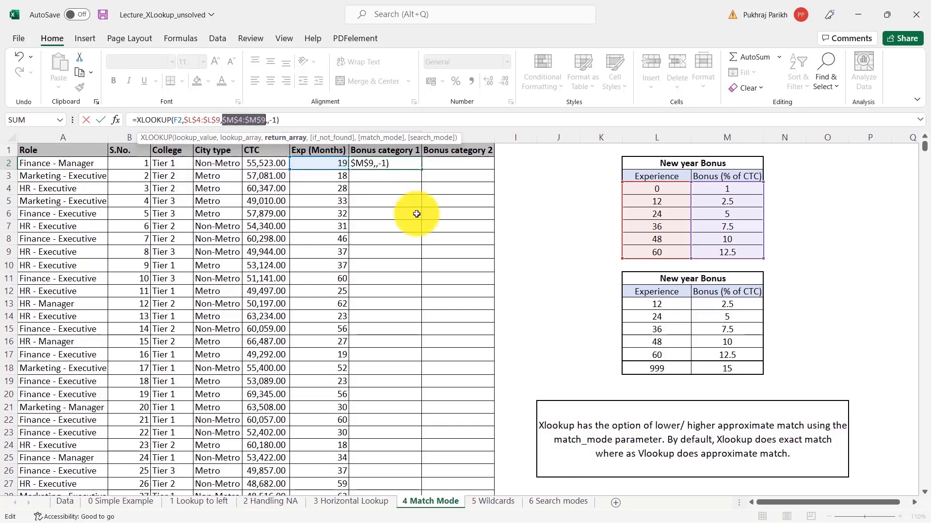
{"action": "key", "text": "Return"}
{"action": "left_click", "coordinate": [404, 163]}
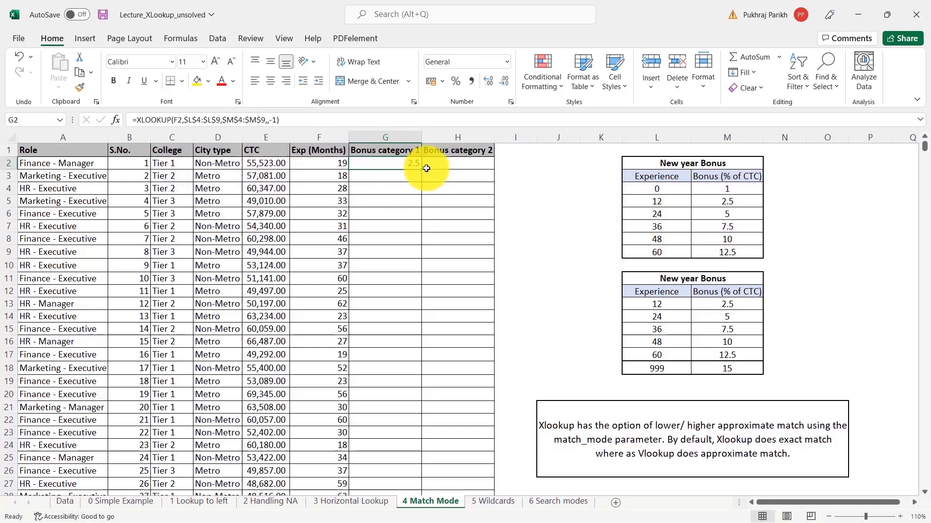
{"action": "double_click", "coordinate": [422, 170]}
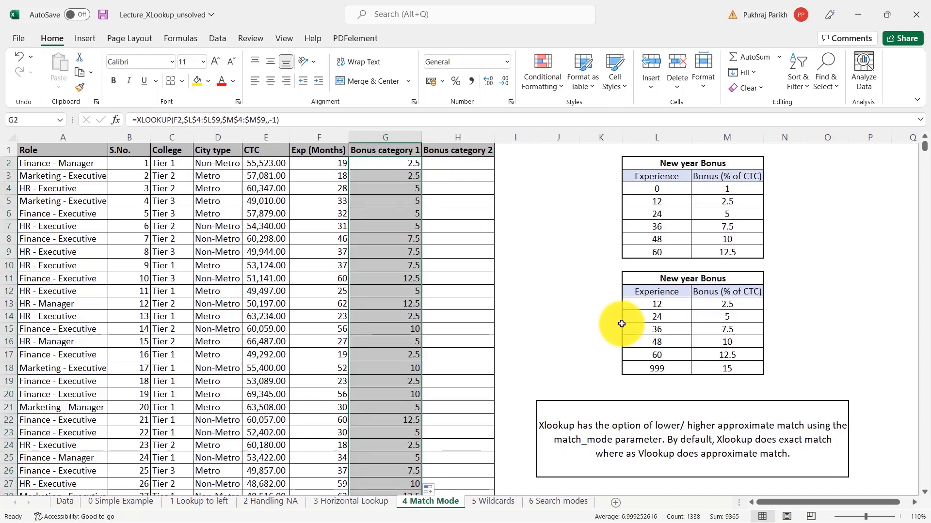
- Check the Bonus category 1 result in row 20 against its experience and the upper New year Bonus table
{"action": "left_click", "coordinate": [335, 398]}
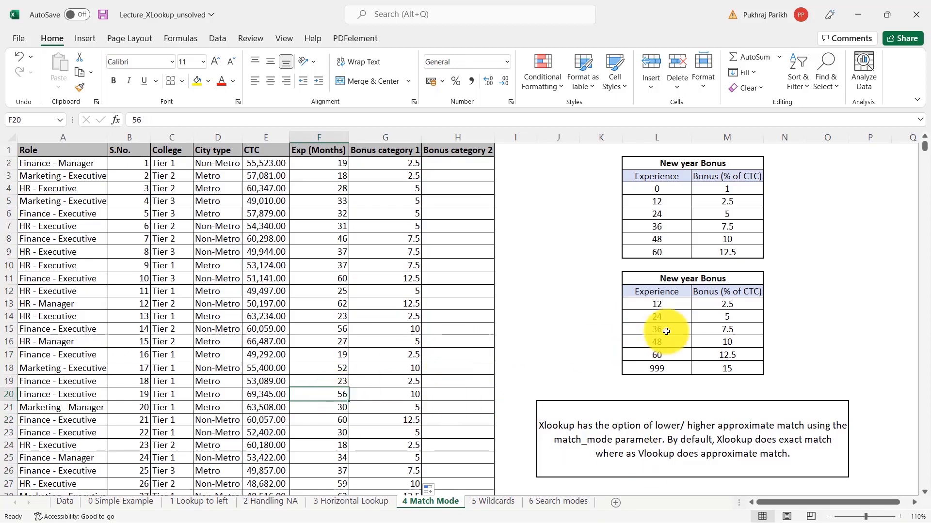
{"action": "left_click", "coordinate": [656, 241]}
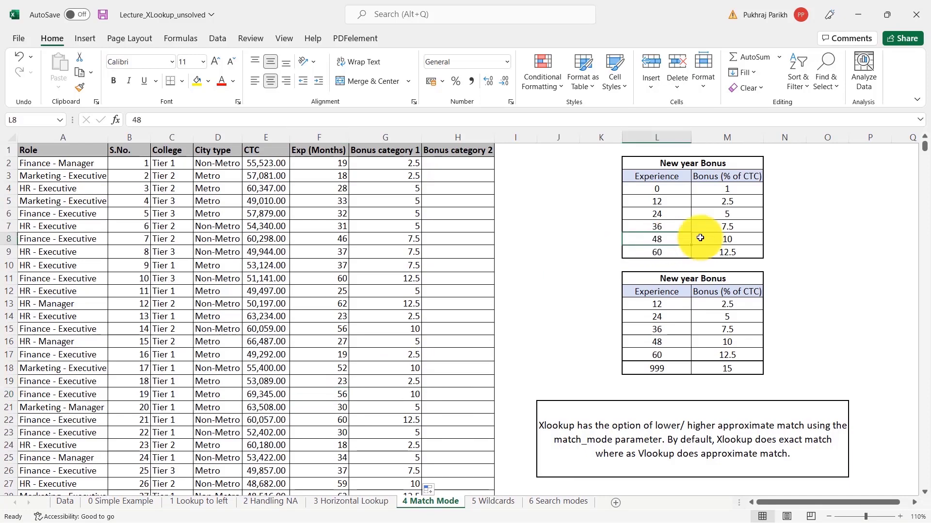
{"action": "left_click", "coordinate": [727, 241]}
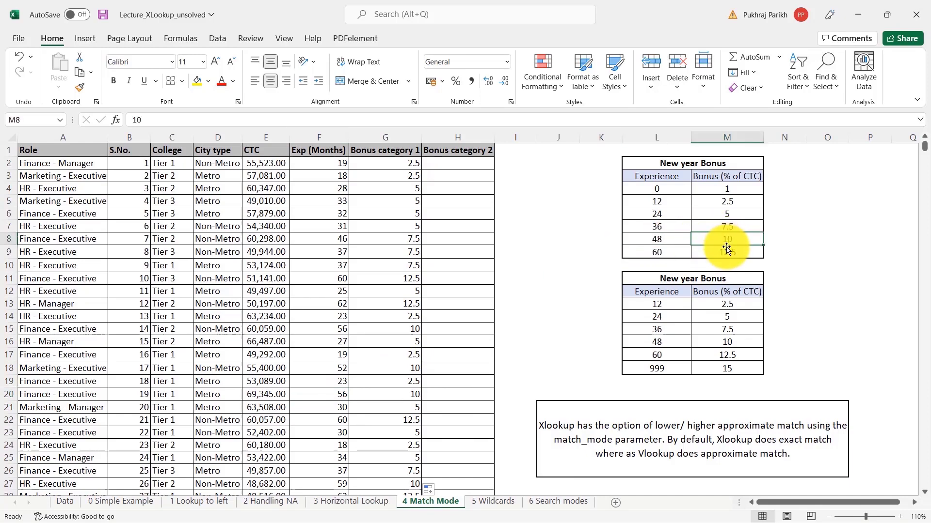
{"action": "left_click_drag", "start_coordinate": [333, 396], "coordinate": [430, 386]}
{"action": "left_click", "coordinate": [415, 393]}
{"action": "left_click_drag", "start_coordinate": [325, 397], "coordinate": [399, 394]}
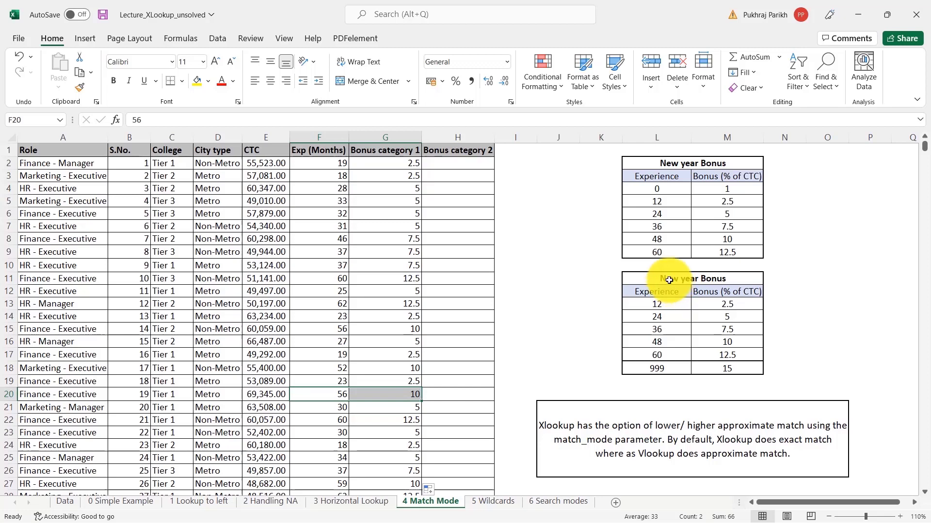
- Examine the experience thresholds in the lower New year Bonus table and compare them with those in the upper table
{"action": "left_click_drag", "start_coordinate": [669, 280], "coordinate": [684, 367]}
{"action": "left_click", "coordinate": [659, 301]}
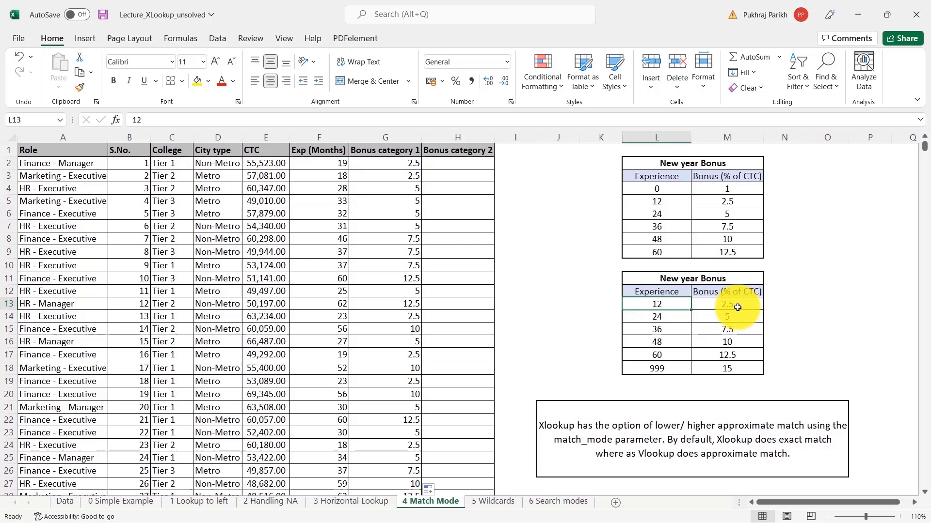
{"action": "left_click", "coordinate": [658, 317]}
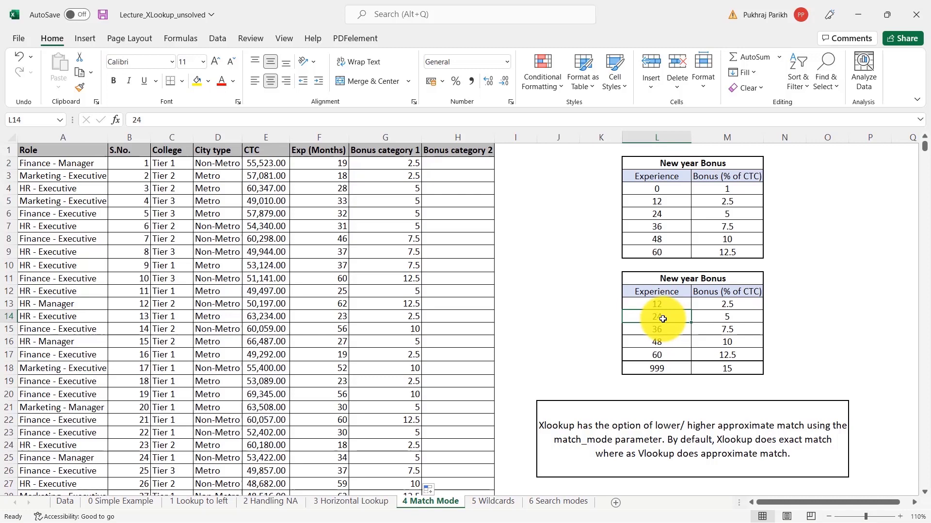
{"action": "left_click_drag", "start_coordinate": [661, 305], "coordinate": [661, 369]}
{"action": "left_click_drag", "start_coordinate": [676, 190], "coordinate": [678, 241]}
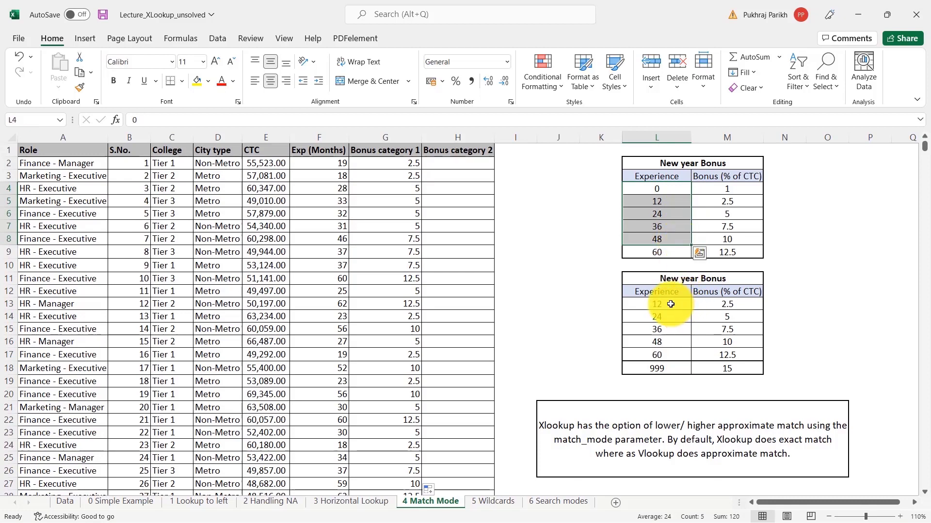
{"action": "left_click_drag", "start_coordinate": [671, 304], "coordinate": [670, 359]}
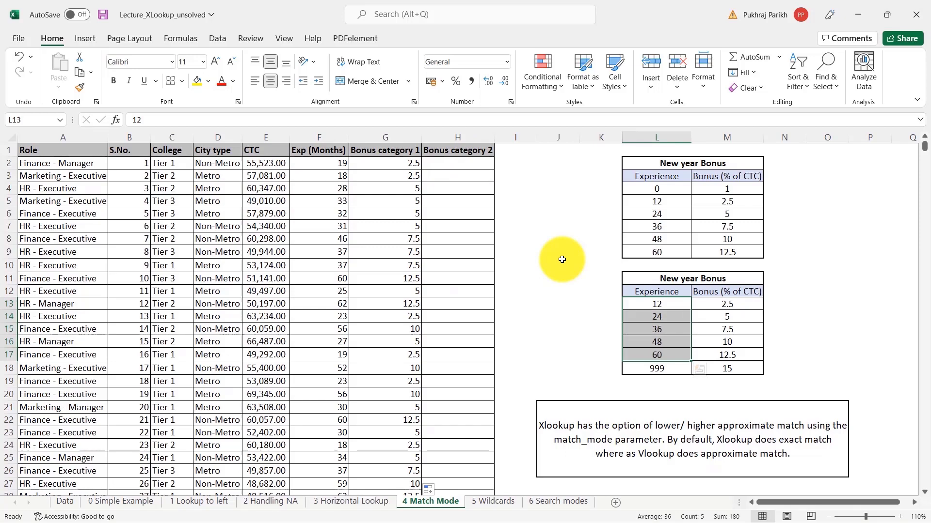
- Compare the experience in F2 with the lower New year Bonus table's thresholds to identify the applicable bonus percentage
{"action": "left_click", "coordinate": [681, 307]}
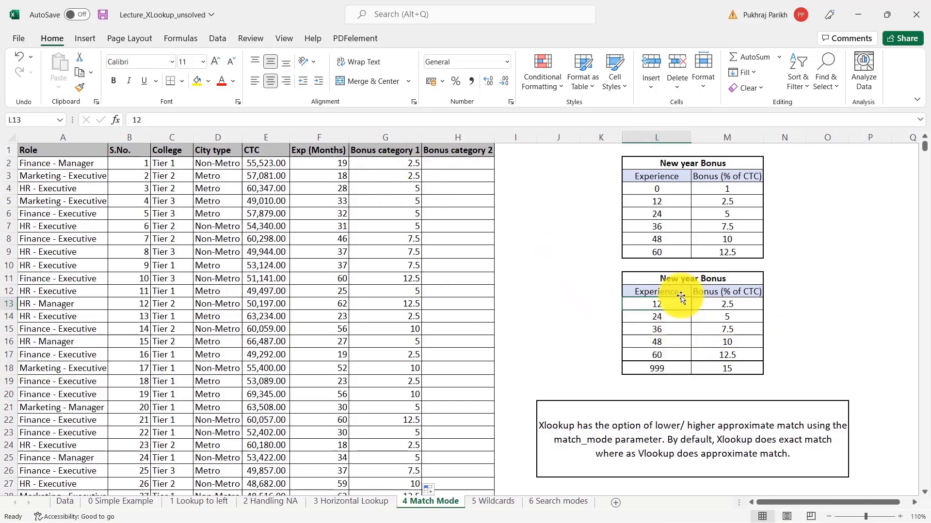
{"action": "left_click_drag", "start_coordinate": [681, 304], "coordinate": [671, 318]}
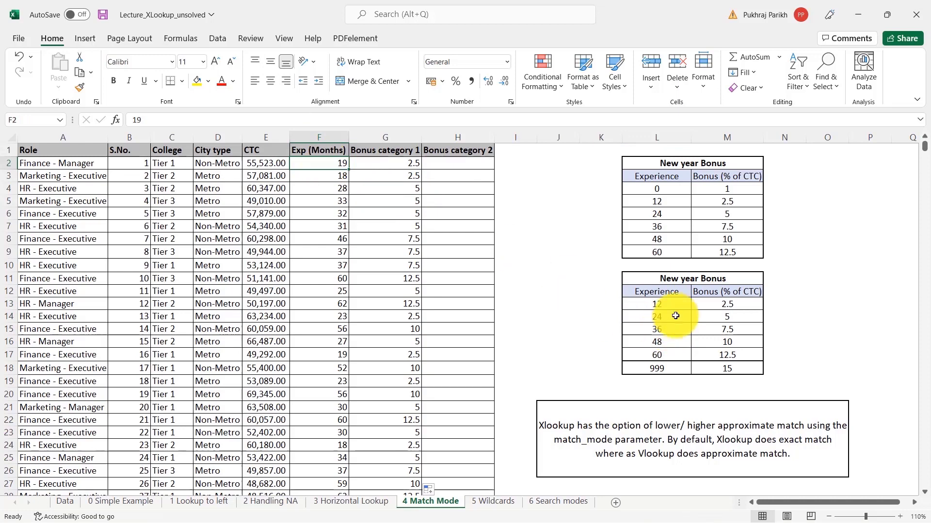
{"action": "left_click", "coordinate": [664, 318]}
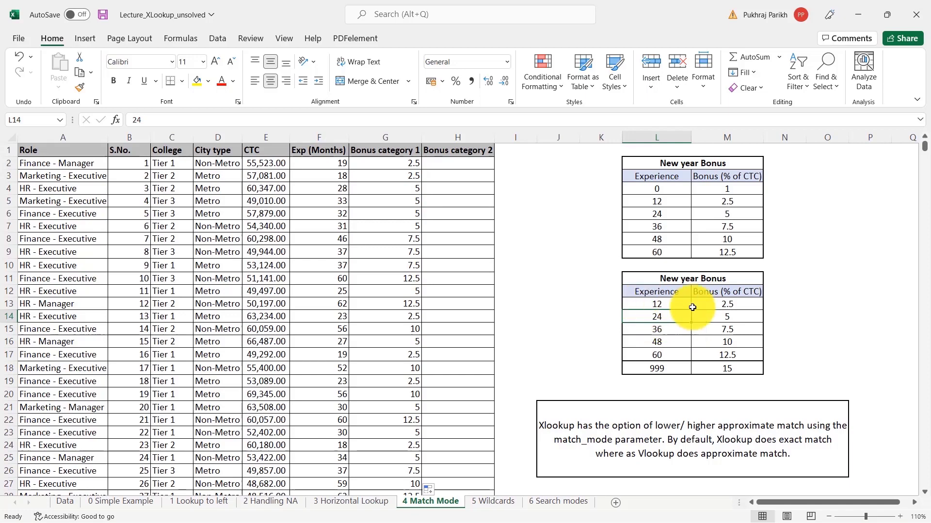
{"action": "left_click", "coordinate": [737, 322]}
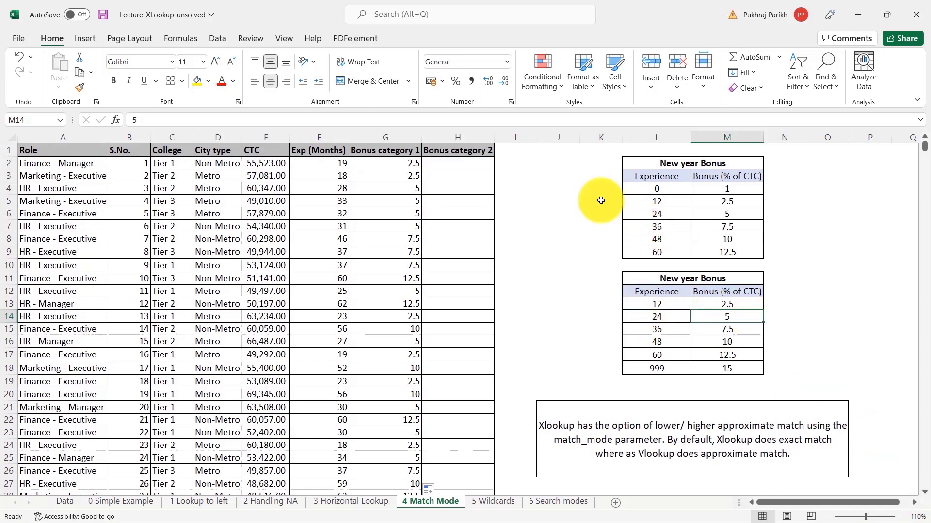
- Begin an XLOOKUP formula in H2 with F2 as the lookup value and $L$13:$L$18 as the absolute lookup array
{"action": "left_click", "coordinate": [444, 164]}
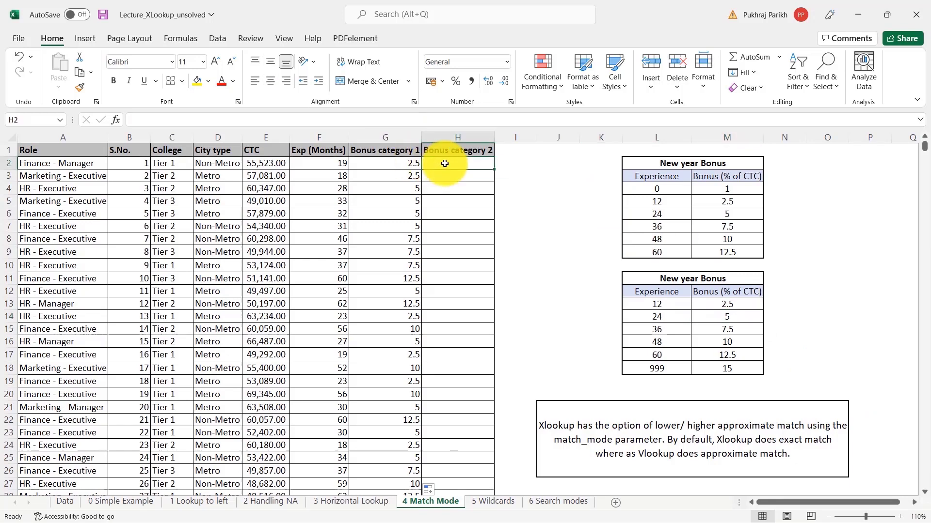
{"action": "type", "text": "=xl"}
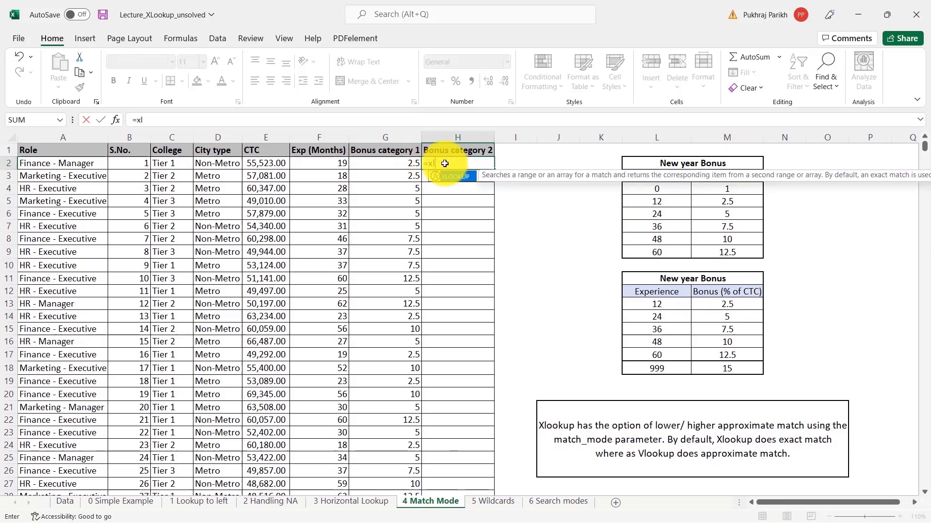
{"action": "type", "text": "o"}
{"action": "key", "text": "Tab"}
{"action": "left_click", "coordinate": [339, 165]}
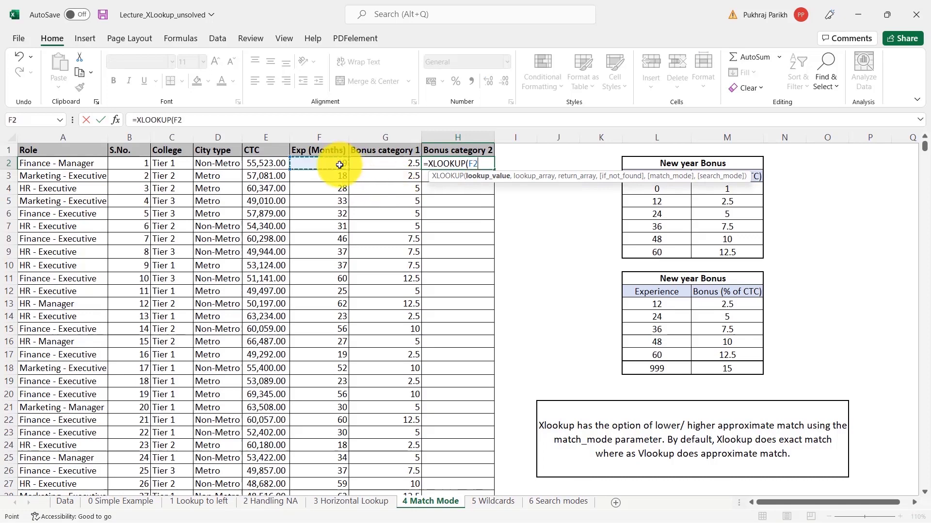
{"action": "type", "text": ","}
{"action": "left_click_drag", "start_coordinate": [654, 304], "coordinate": [655, 374]}
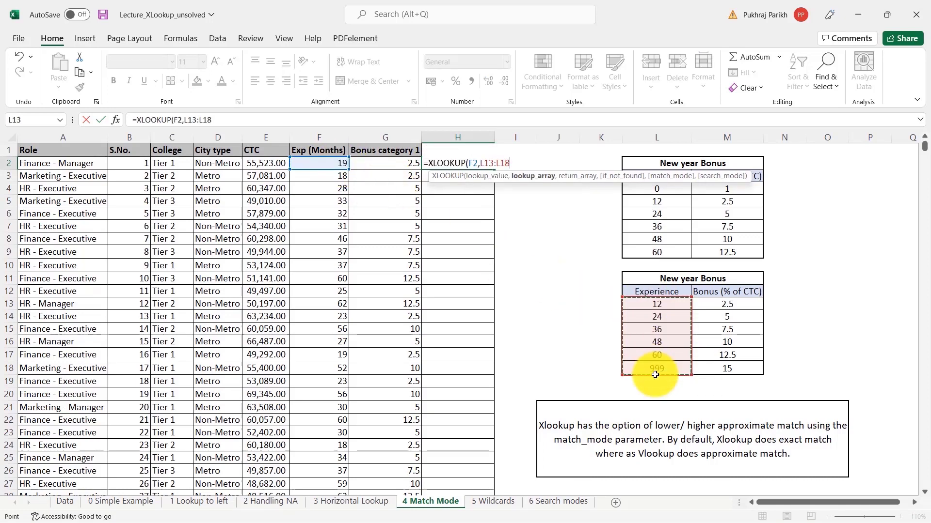
{"action": "key", "text": "F4"}
{"action": "type", "text": ","}
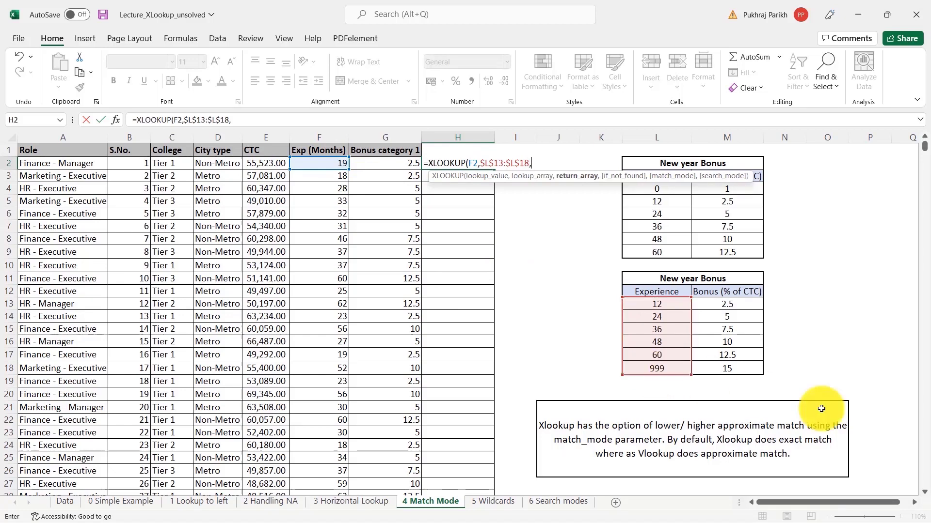
- Complete the H2 formula with return array $M$13:$M$18, no not-found text, and match mode 1 for exact match or next larger item
{"action": "left_click_drag", "start_coordinate": [731, 307], "coordinate": [734, 363]}
{"action": "key", "text": "F4"}
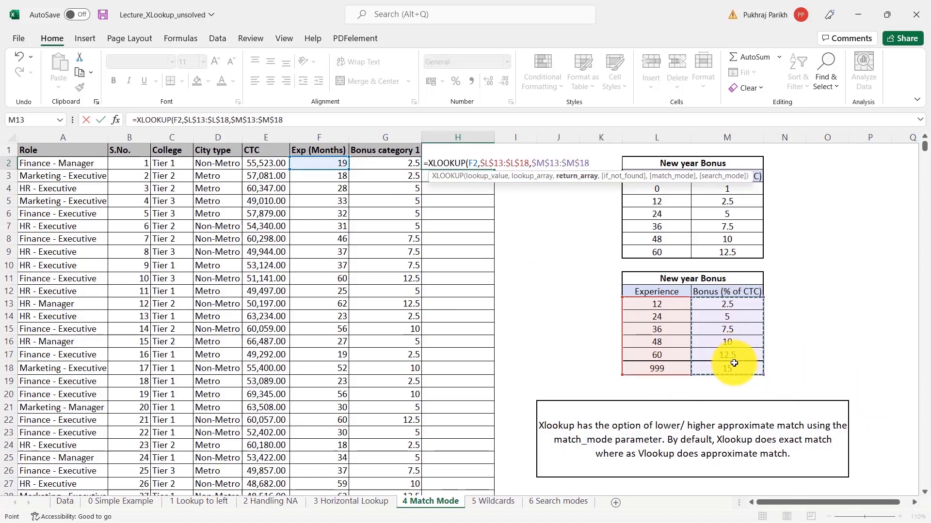
{"action": "type", "text": "."}
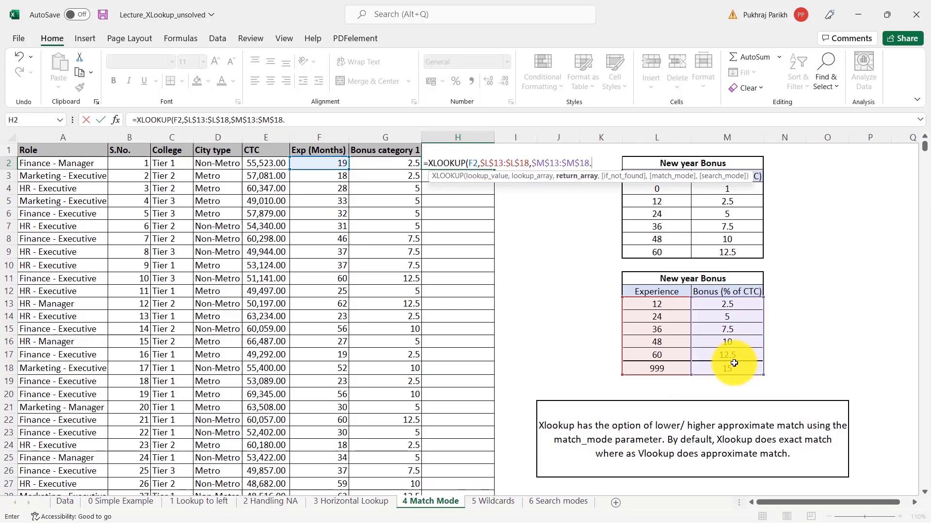
{"action": "key", "text": "BackSpace"}
{"action": "type", "text": ","}
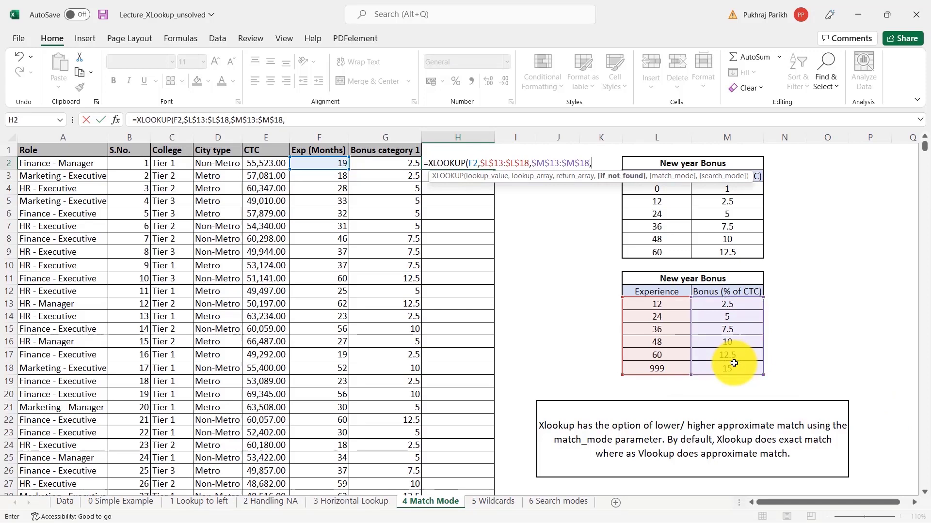
{"action": "type", "text": ","}
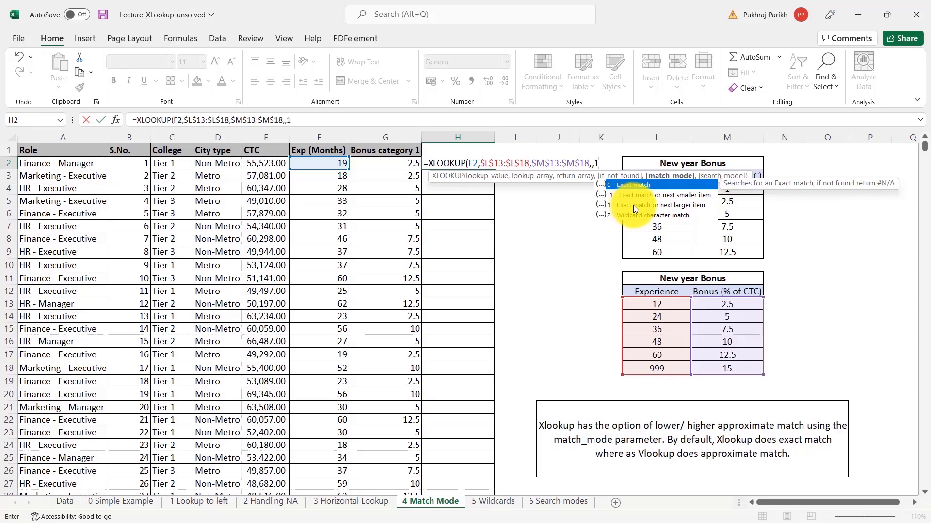
{"action": "type", "text": "1)"}
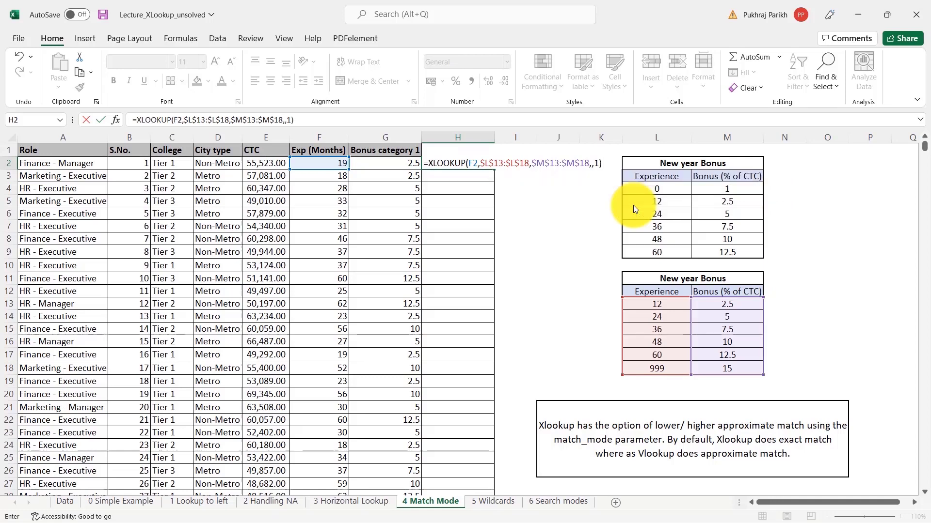
{"action": "key", "text": "Return"}
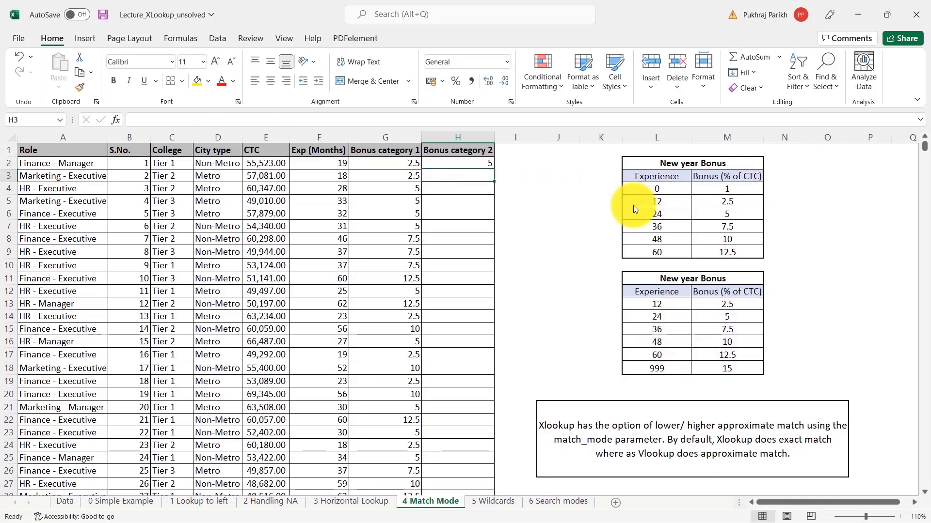
- Check the Bonus category 2 result in row 2 against the experience in F2 and the 24-month row of the lower New year Bonus table
{"action": "left_click", "coordinate": [730, 316]}
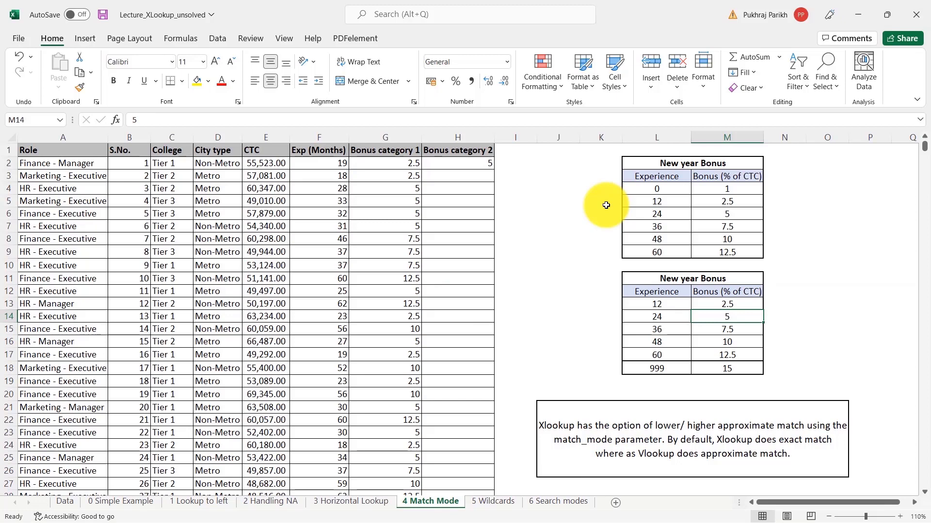
{"action": "left_click", "coordinate": [333, 162]}
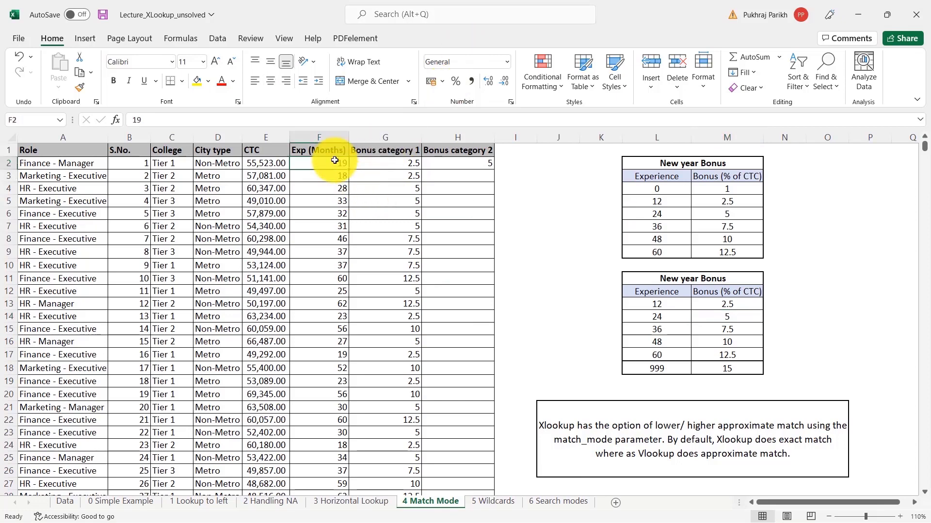
{"action": "left_click", "coordinate": [725, 317]}
{"action": "left_click", "coordinate": [665, 319]}
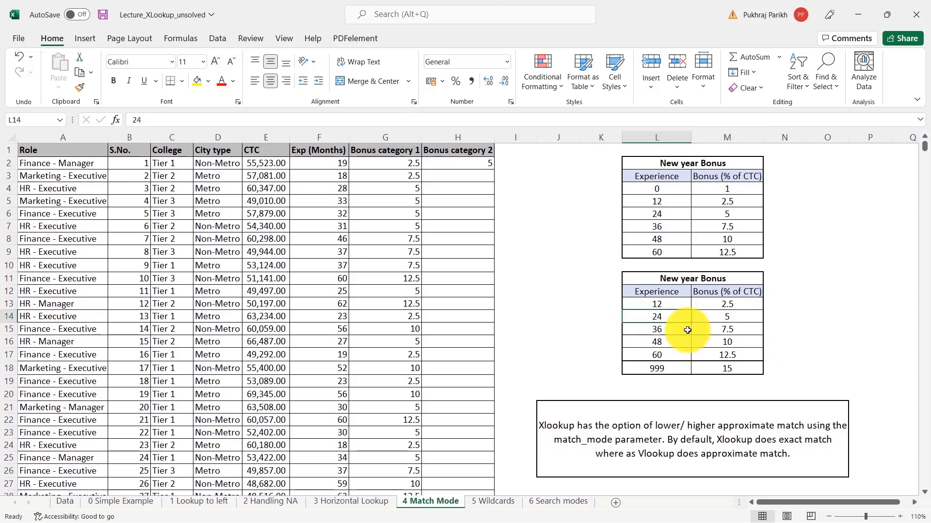
- Fill the H2 formula down the Bonus category 2 column
{"action": "left_click", "coordinate": [485, 163]}
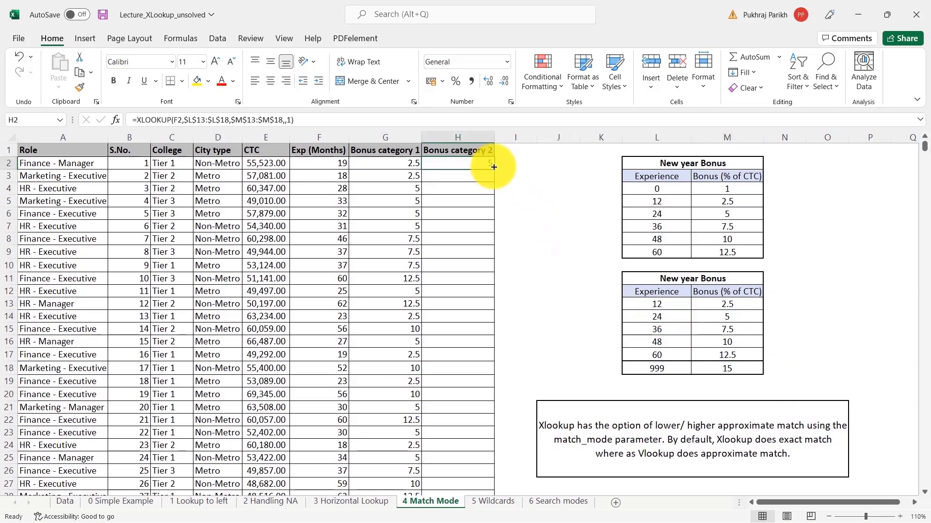
{"action": "double_click", "coordinate": [494, 168]}
{"action": "left_click", "coordinate": [473, 214]}
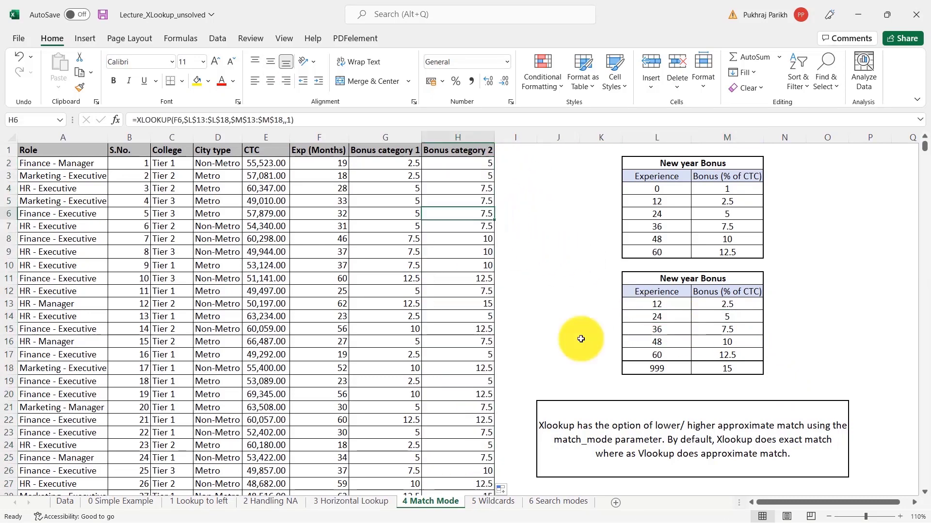
- Check the row 20 experience against the lower New year Bonus table and examine that table's 999 threshold
{"action": "left_click", "coordinate": [339, 397]}
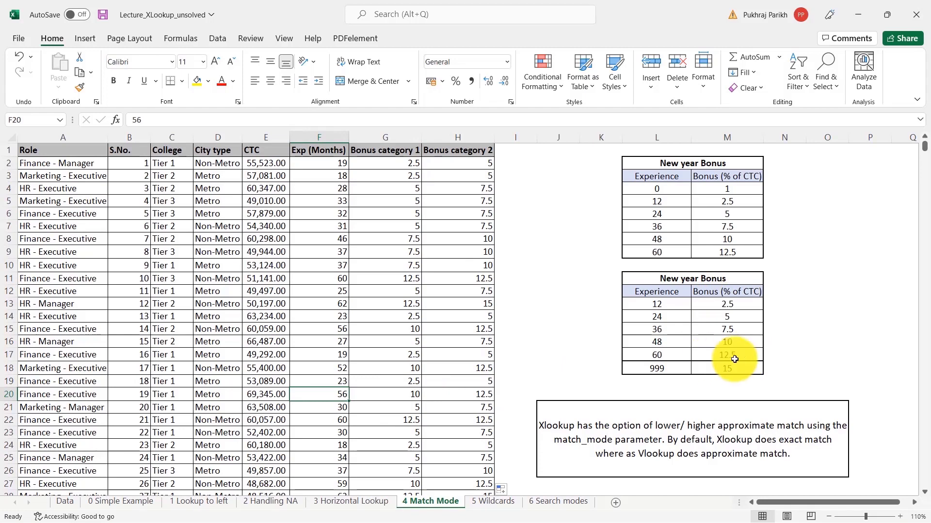
{"action": "left_click", "coordinate": [670, 369]}
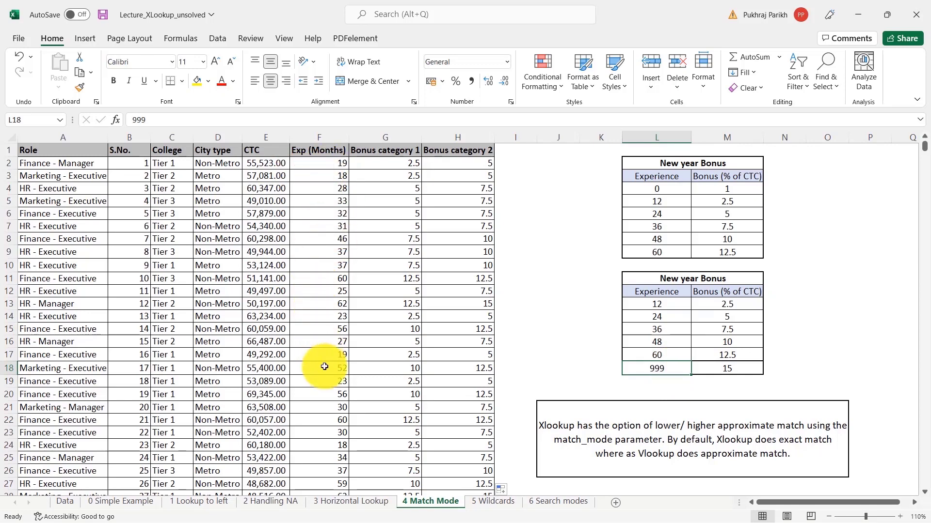
{"action": "left_click", "coordinate": [800, 347]}
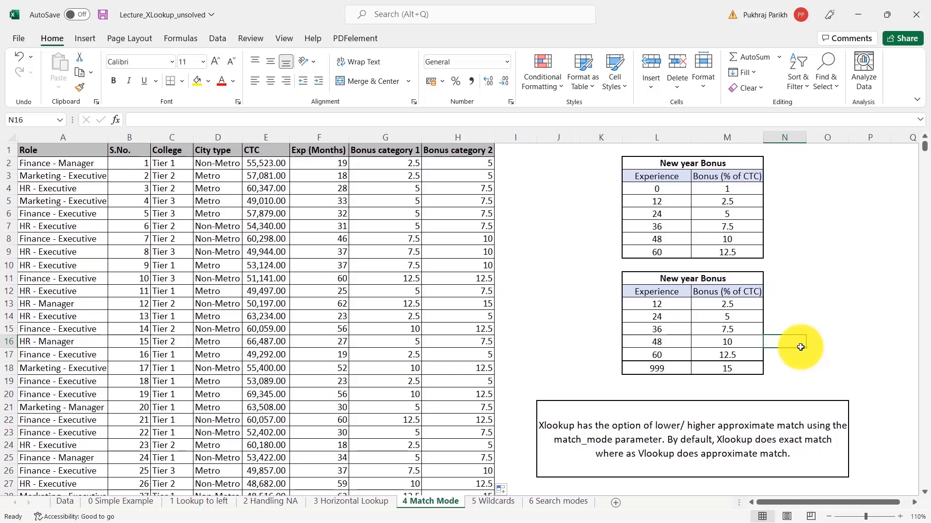
- Open the 5 Wildcards sheet and change the Role header in A1 to ID and Name
{"action": "left_click", "coordinate": [503, 504]}
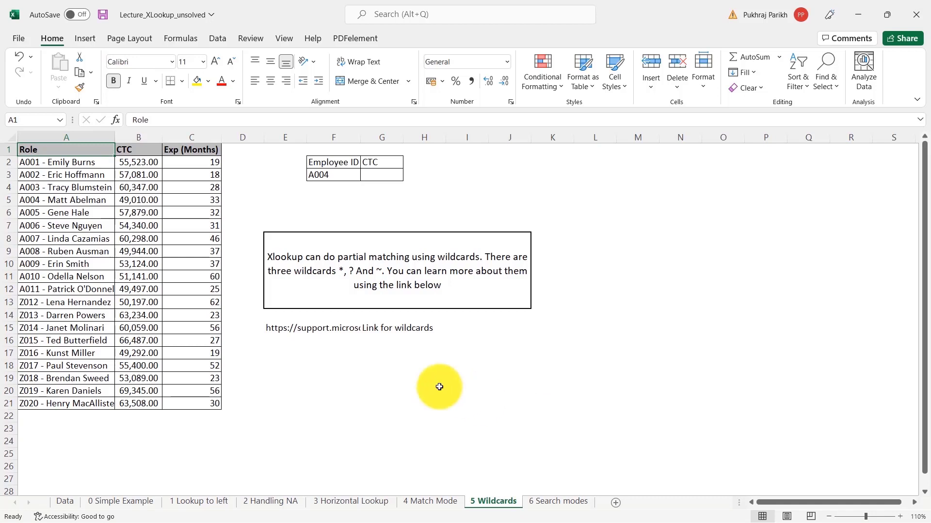
{"action": "left_click", "coordinate": [353, 305]}
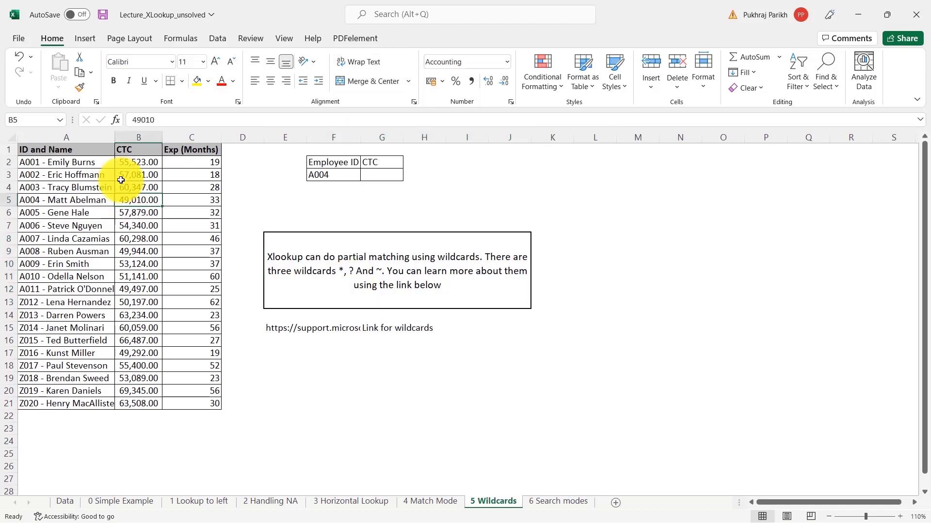
{"action": "left_click", "coordinate": [99, 163]}
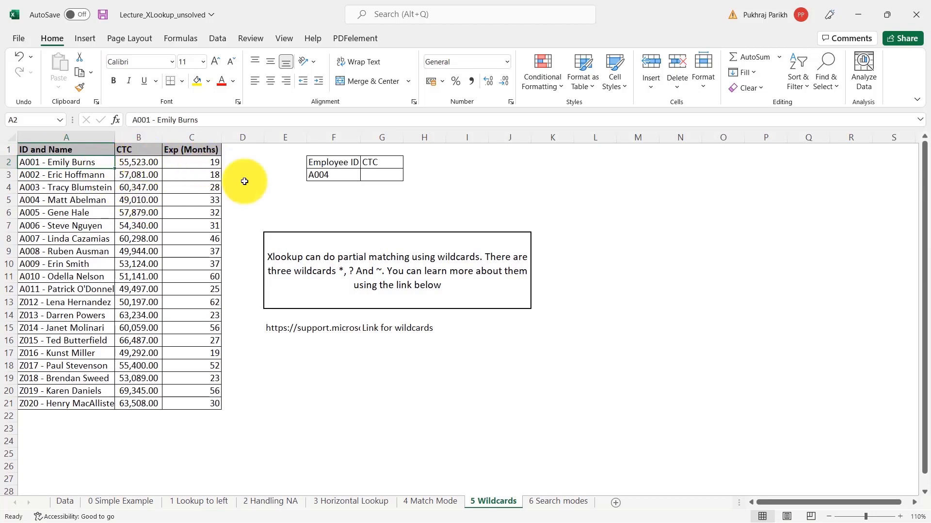
- Begin an XLOOKUP formula in G3 with F3&"*" as the wildcard lookup value for the Employee ID
{"action": "left_click", "coordinate": [342, 174]}
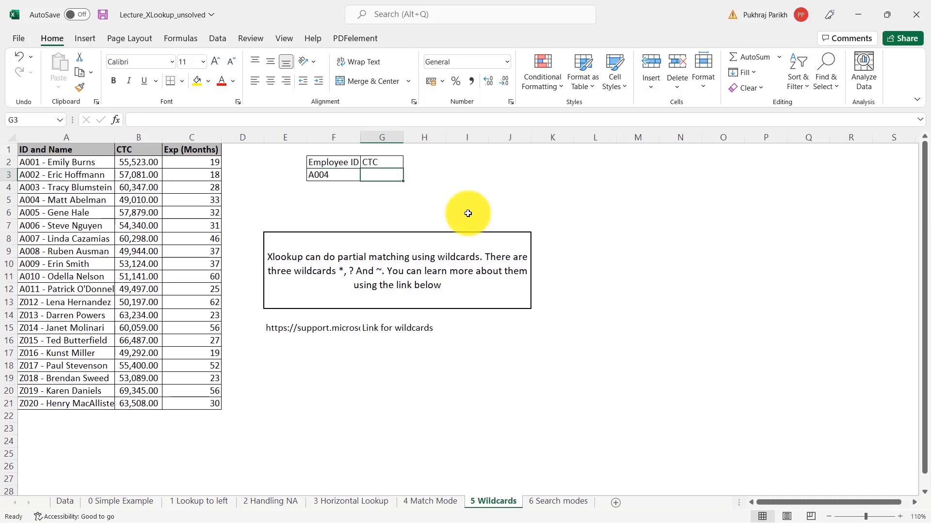
{"action": "type", "text": "=xlo"}
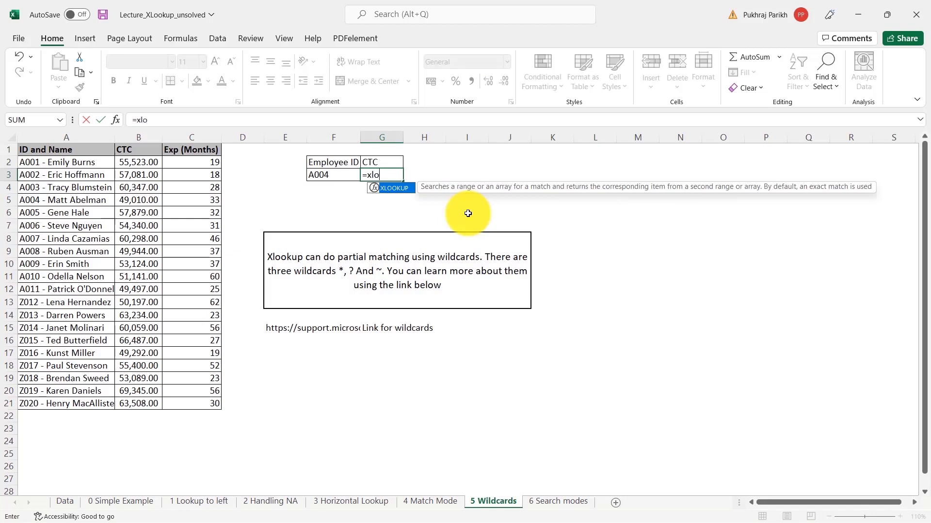
{"action": "key", "text": "Tab"}
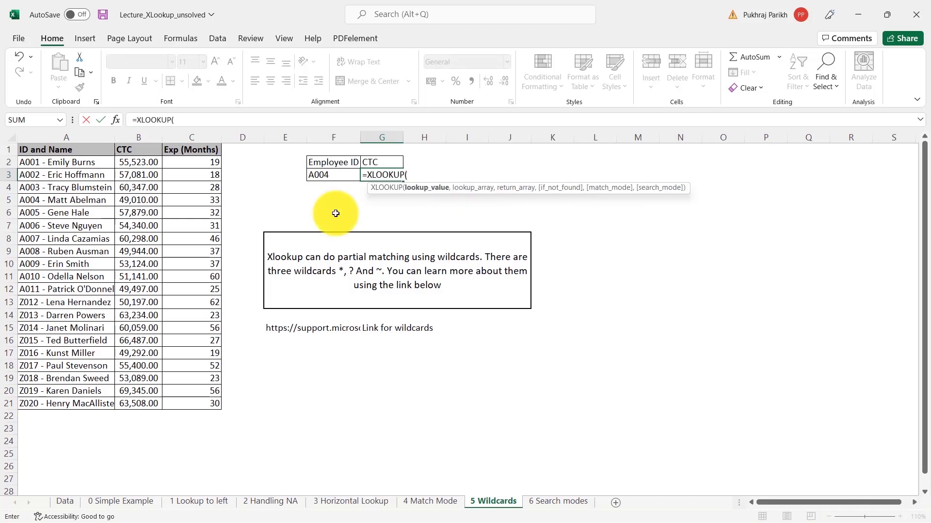
{"action": "left_click", "coordinate": [344, 174]}
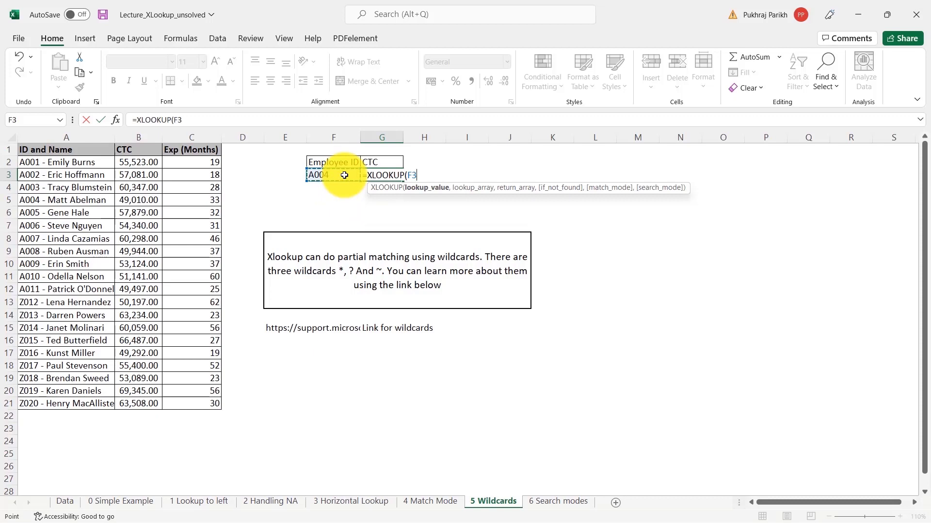
{"action": "type", "text": "&\""}
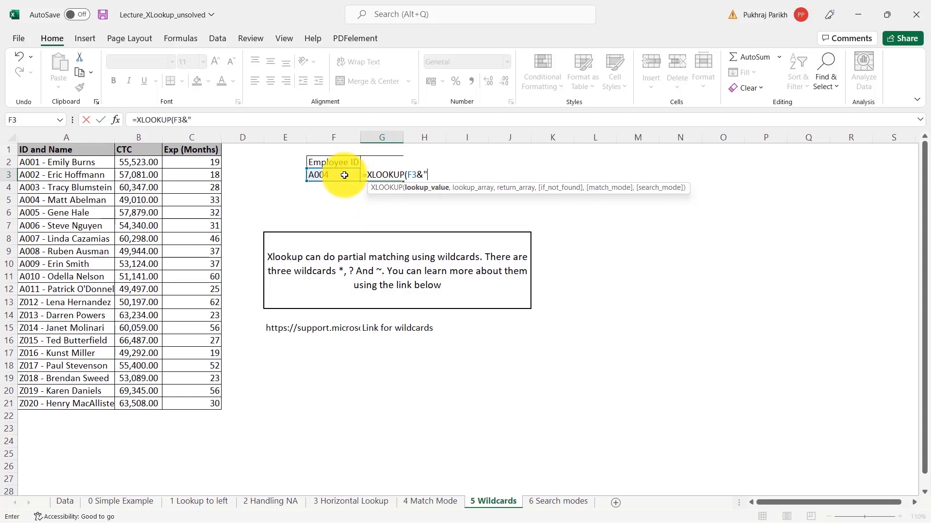
{"action": "type", "text": "8"}
{"action": "key", "text": "BackSpace"}
{"action": "type", "text": "*\""}
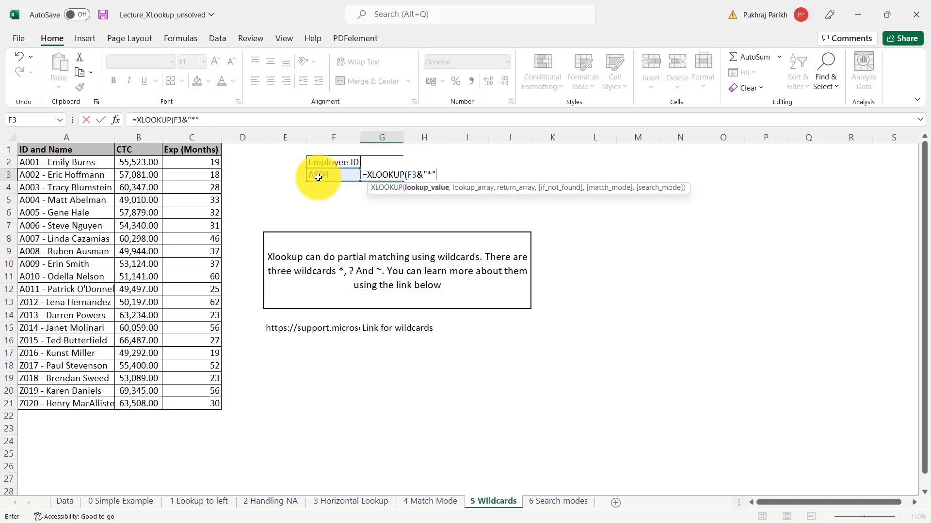
{"action": "type", "text": ","}
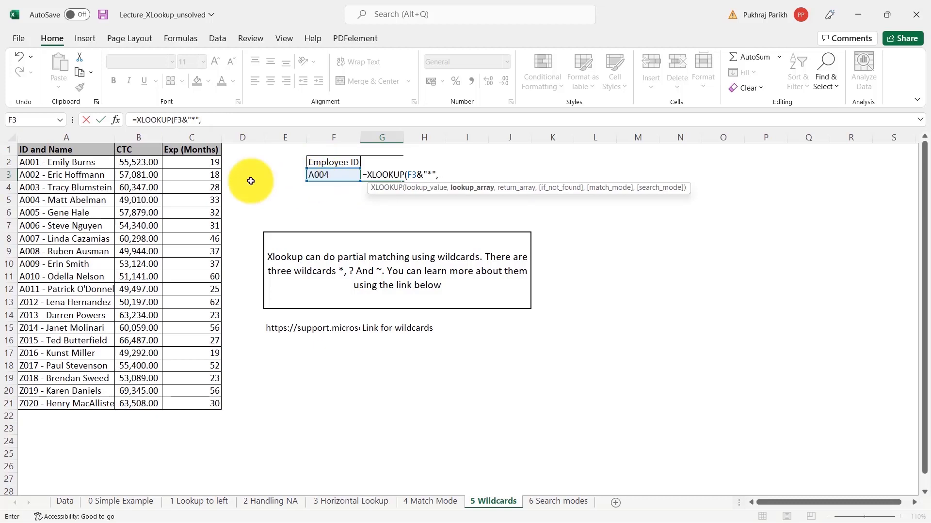
- Complete the G3 formula with lookup array A2:A21, return array B2:B21, no not-found text, and match mode 2 for wildcard character match
{"action": "left_click_drag", "start_coordinate": [63, 162], "coordinate": [68, 402]}
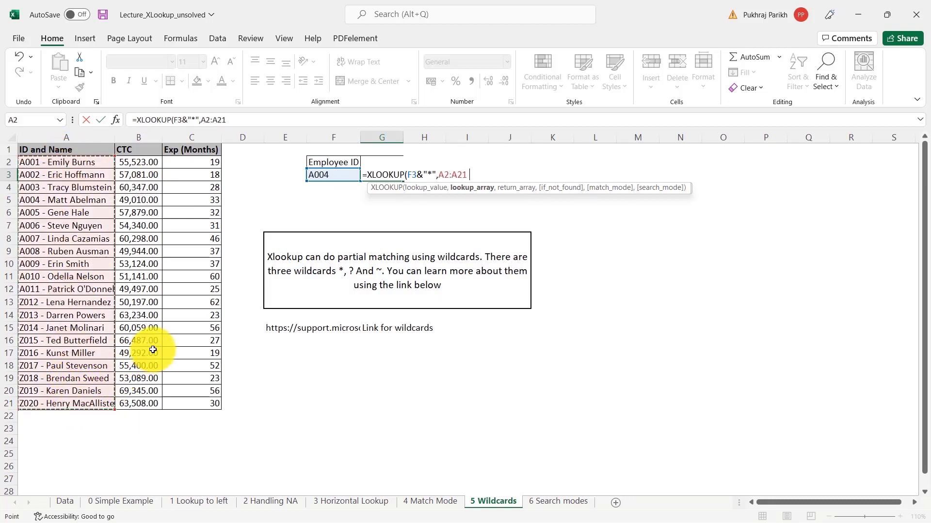
{"action": "type", "text": ","}
{"action": "left_click_drag", "start_coordinate": [137, 160], "coordinate": [130, 399]}
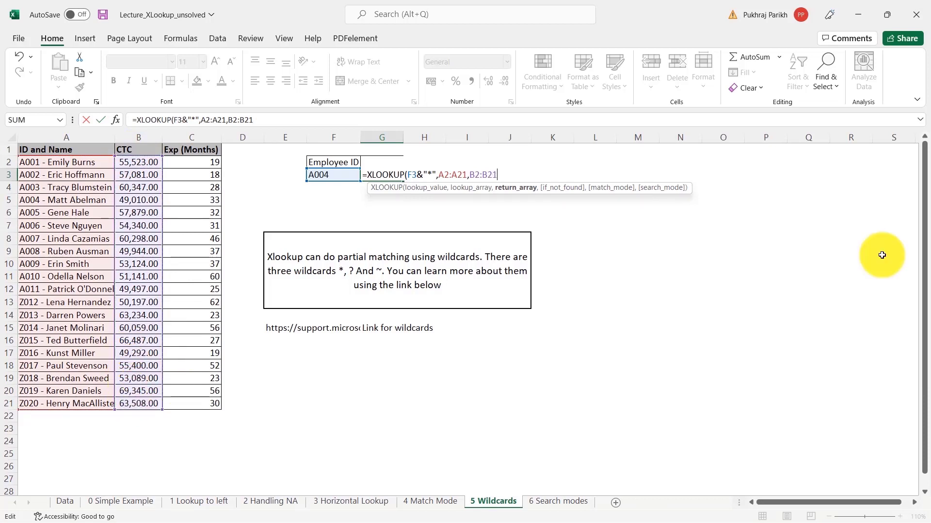
{"action": "type", "text": ","}
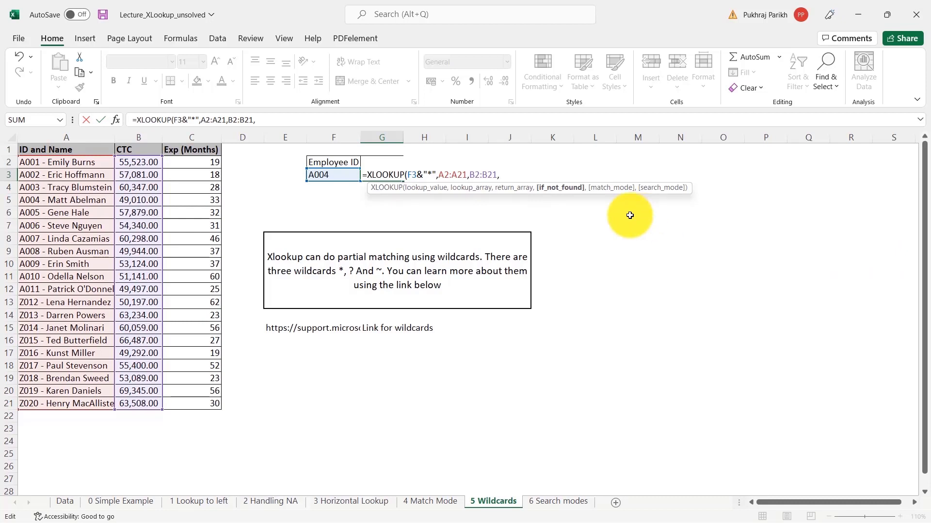
{"action": "type", "text": ","}
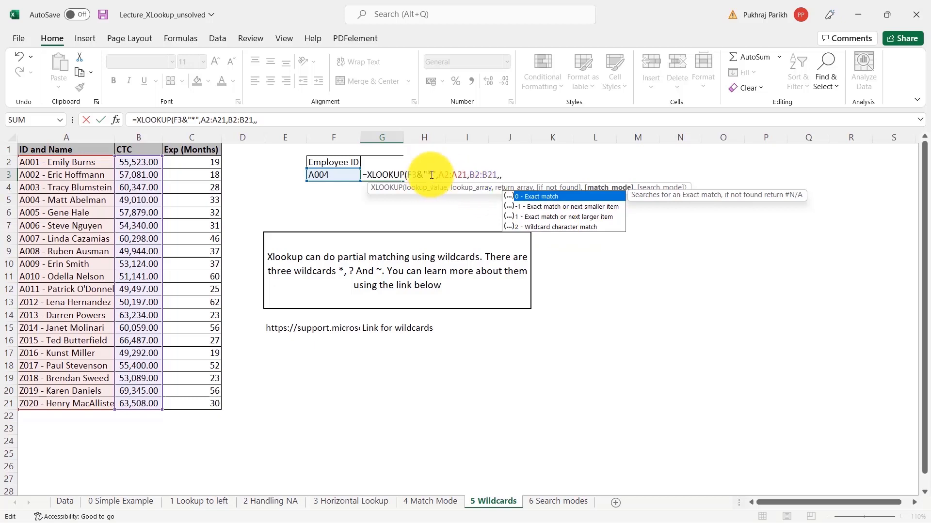
{"action": "double_click", "coordinate": [544, 227]}
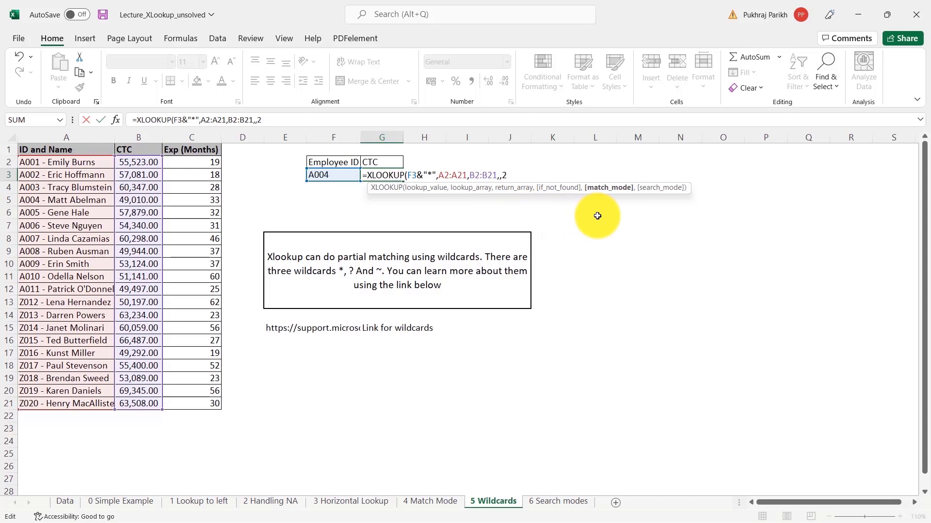
{"action": "type", "text": ")"}
{"action": "key", "text": "Return"}
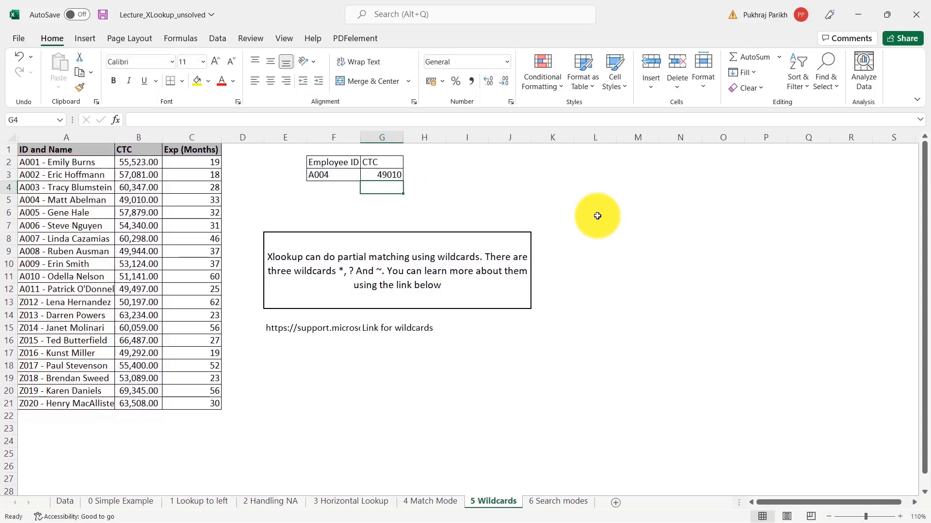
- Check the wildcard result in G3 against the CTC in B5, and change the Employee ID in F3 to A006
{"action": "left_click", "coordinate": [394, 177]}
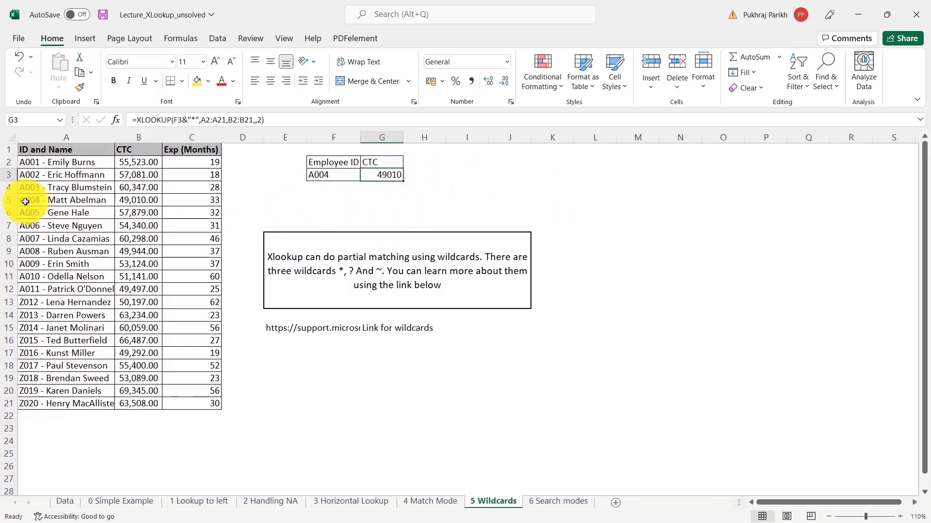
{"action": "left_click", "coordinate": [138, 200]}
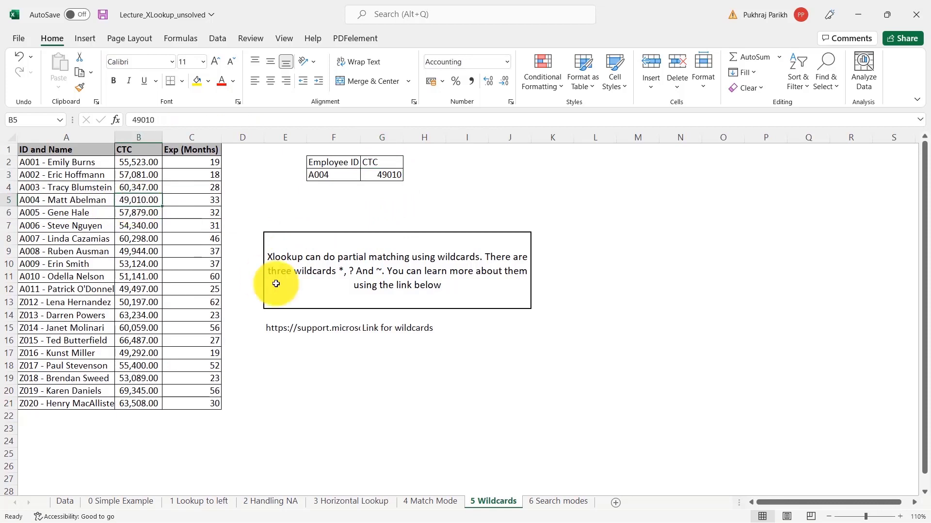
{"action": "left_click", "coordinate": [338, 176]}
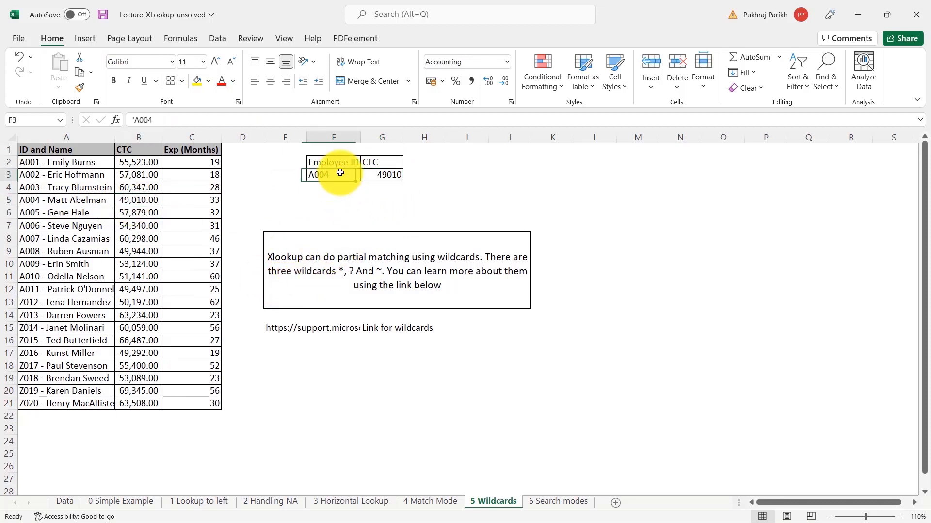
{"action": "left_click", "coordinate": [203, 124]}
{"action": "key", "text": "BackSpace"}
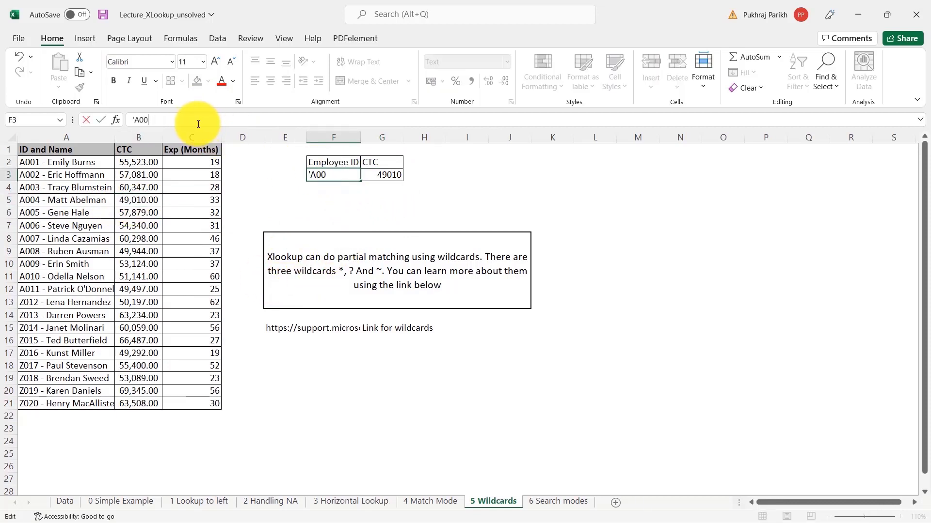
{"action": "type", "text": "6"}
{"action": "left_click", "coordinate": [582, 175]}
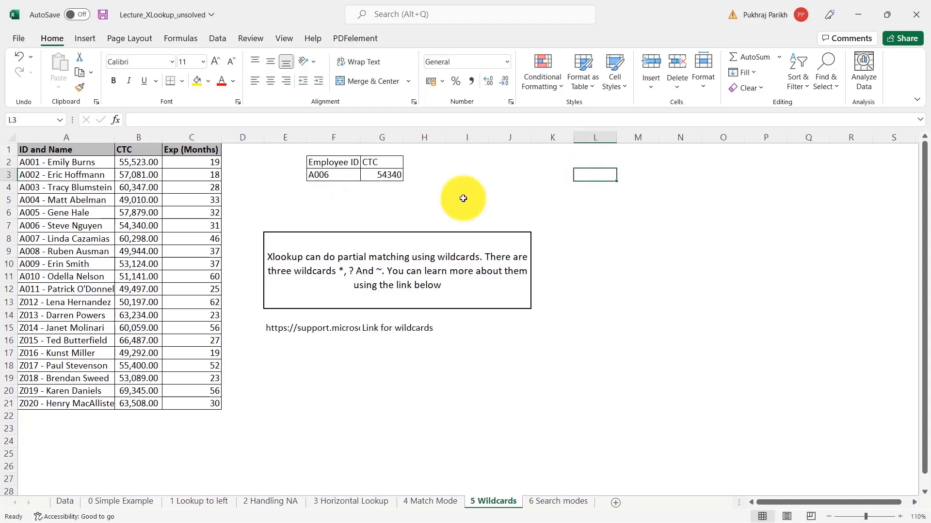
- Review the G3 result, wildcard note and support link in E15, and open the 6 Search modes sheet
{"action": "left_click", "coordinate": [390, 175]}
{"action": "left_click", "coordinate": [582, 193]}
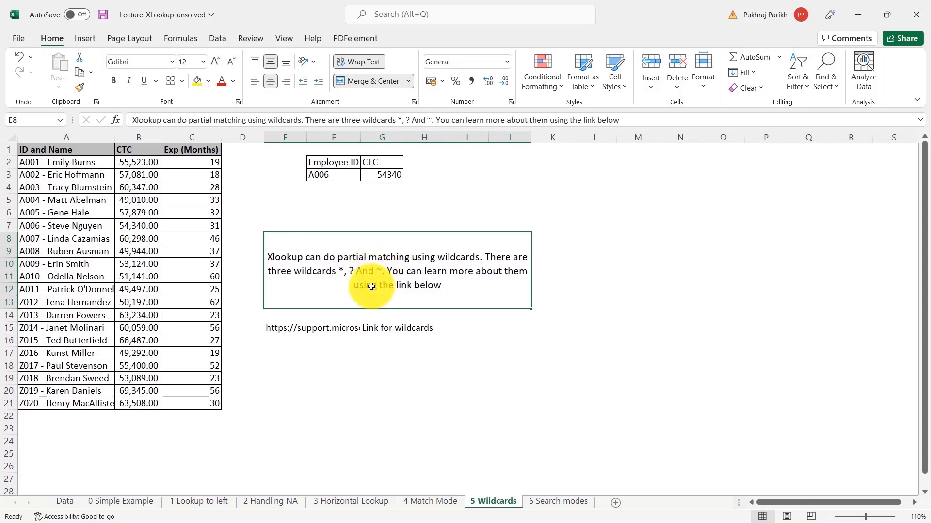
{"action": "left_click", "coordinate": [277, 329]}
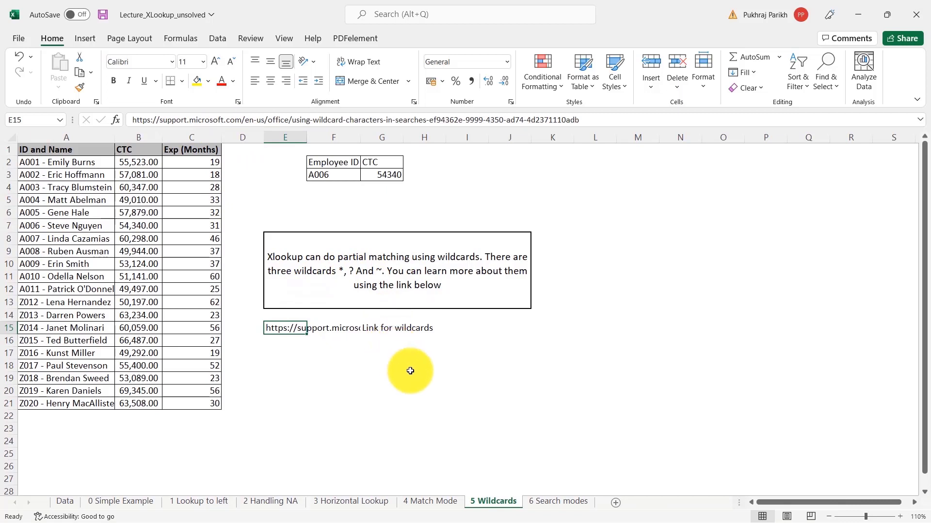
{"action": "left_click", "coordinate": [562, 502]}
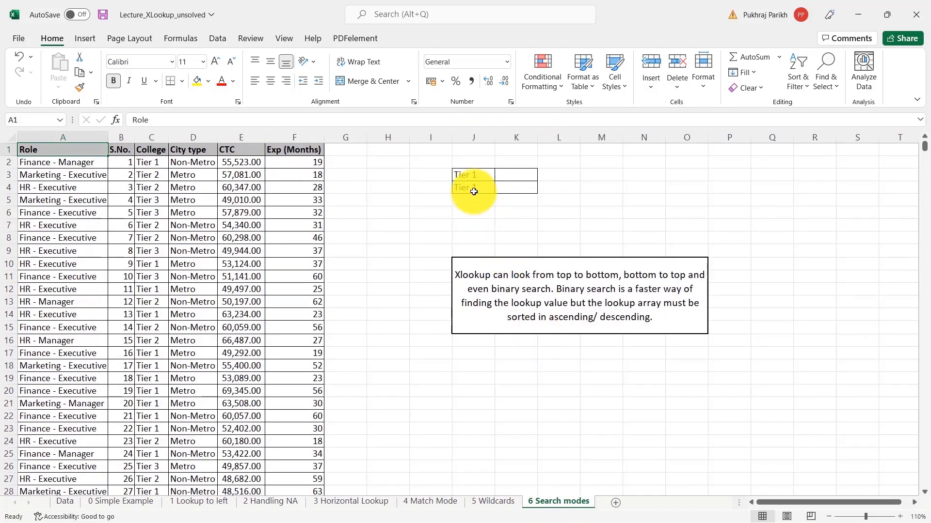
{"action": "left_click", "coordinate": [609, 172]}
{"action": "type", "text": "=xl"}
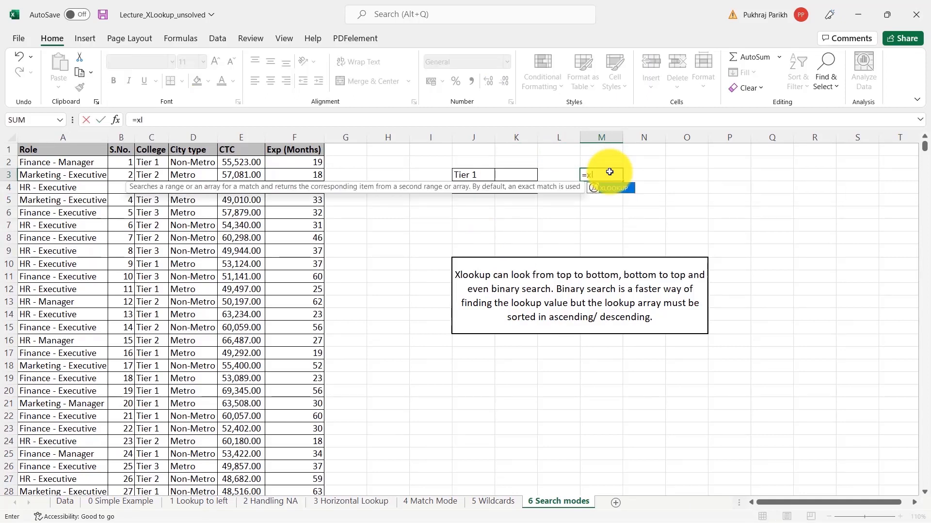
{"action": "key", "text": "Tab"}
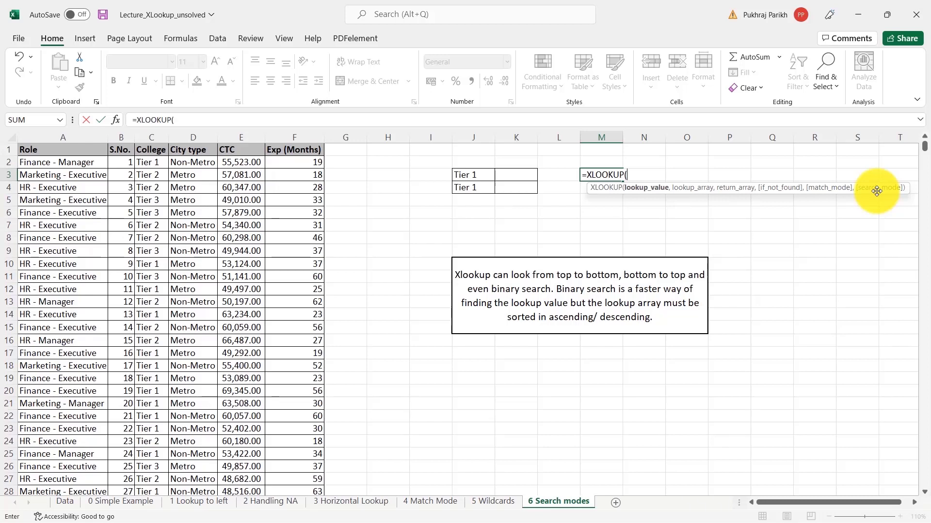
{"action": "key", "text": "BackSpace"}
{"action": "key", "text": "BackSpace"}
{"action": "key", "text": "BackSpace"}
{"action": "key", "text": "BackSpace"}
{"action": "key", "text": "BackSpace"}
{"action": "key", "text": "BackSpace"}
{"action": "key", "text": "BackSpace"}
{"action": "key", "text": "BackSpace"}
{"action": "key", "text": "BackSpace"}
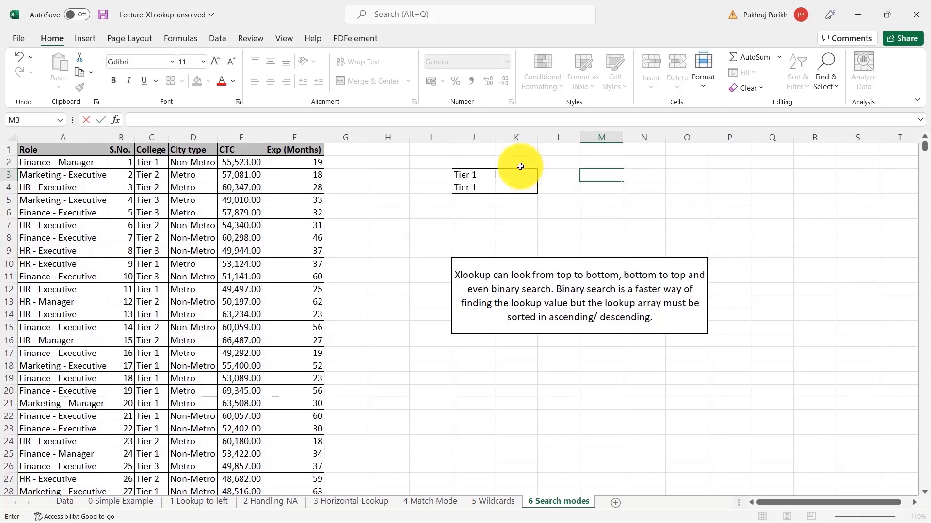
- Enter an XLOOKUP formula in K3 with lookup value J3, lookup array C2:C1339 and return array E2:E1339
{"action": "left_click", "coordinate": [523, 174]}
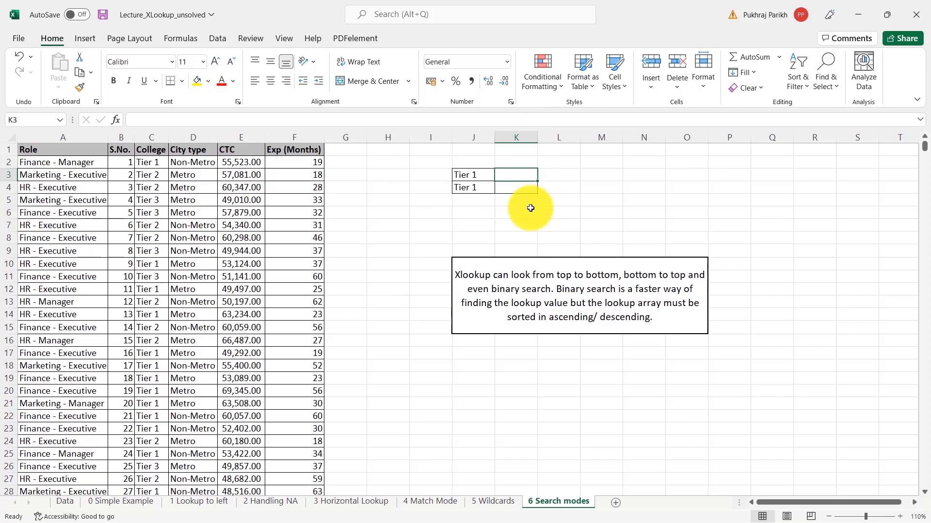
{"action": "type", "text": "=xl"}
{"action": "key", "text": "Tab"}
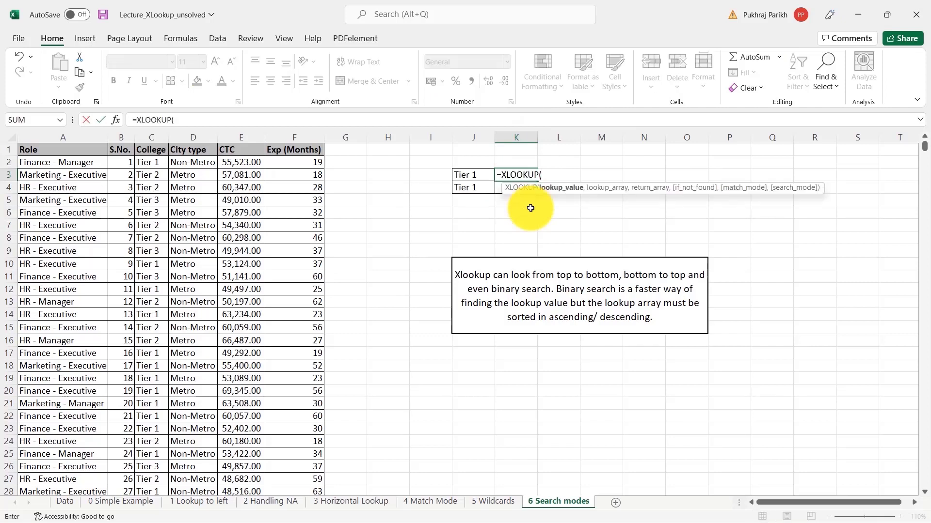
{"action": "left_click", "coordinate": [455, 178]}
{"action": "type", "text": ","}
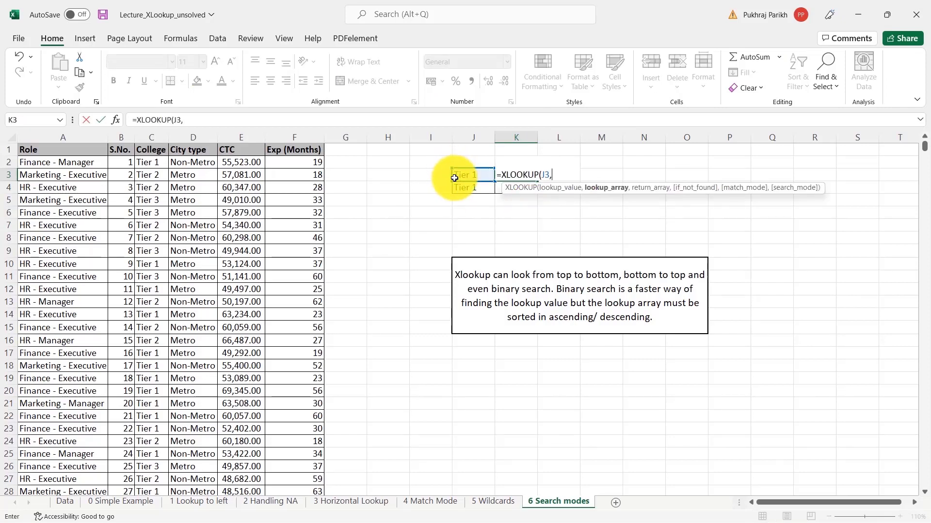
{"action": "left_click", "coordinate": [155, 162]}
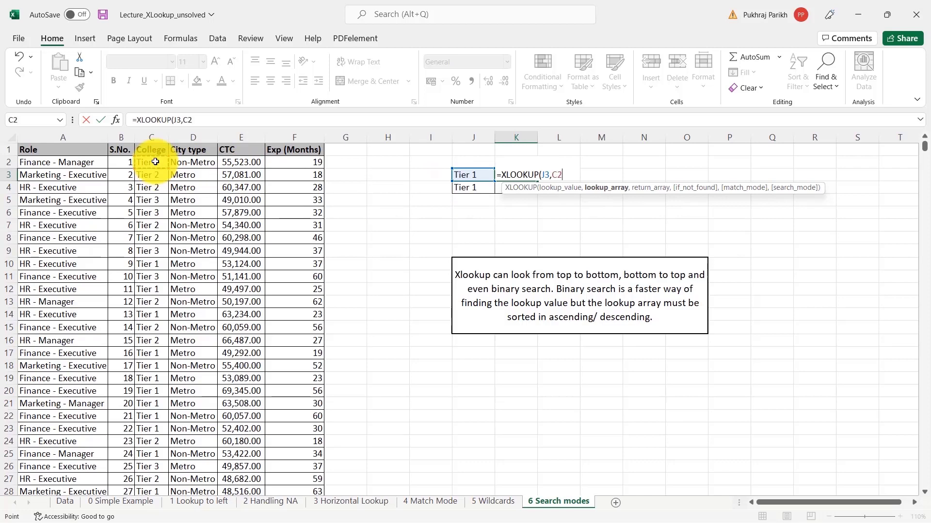
{"action": "key", "text": "ctrl+shift+Down"}
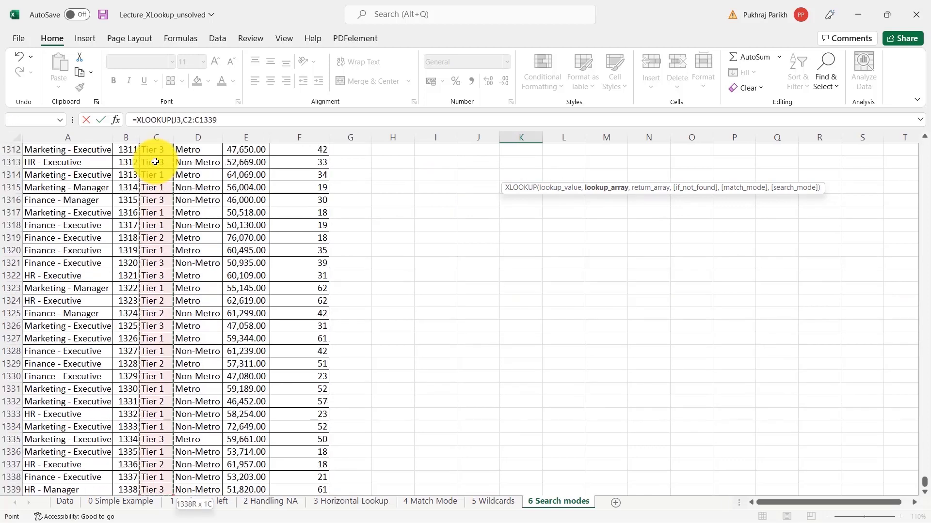
{"action": "type", "text": ","}
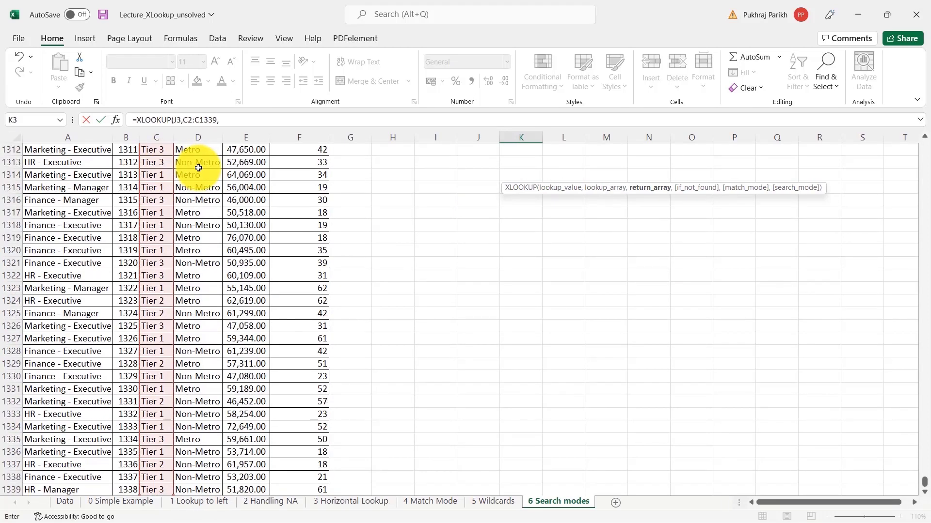
{"action": "left_click", "coordinate": [257, 489]}
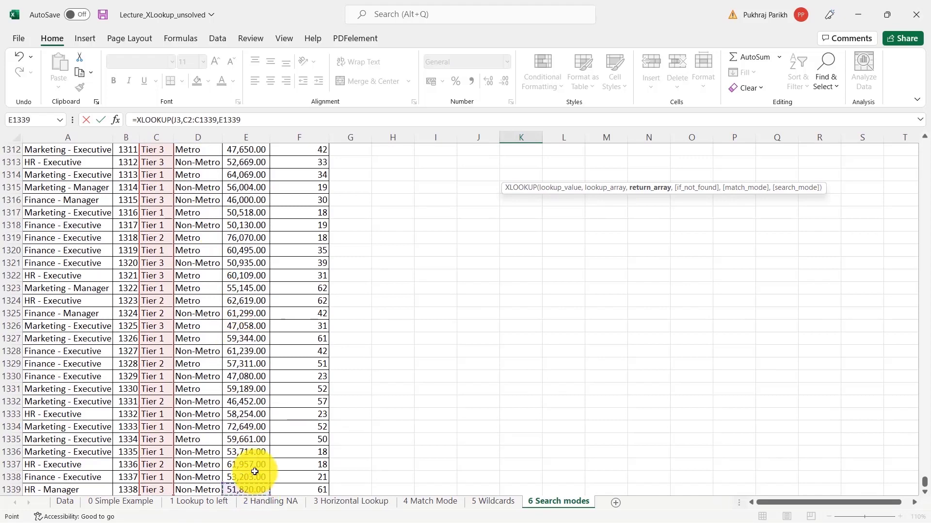
{"action": "key", "text": "ctrl+shift+Up"}
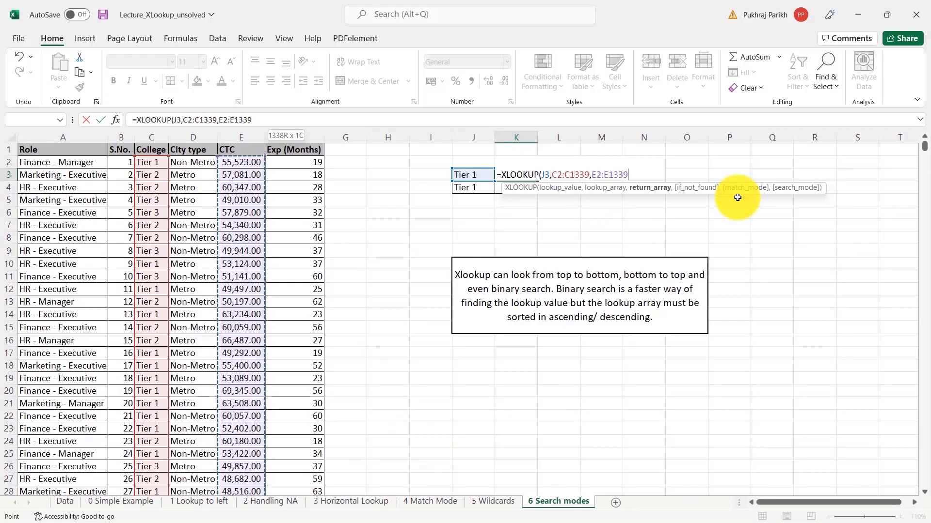
{"action": "type", "text": ")"}
{"action": "key", "text": "ctrl+Return"}
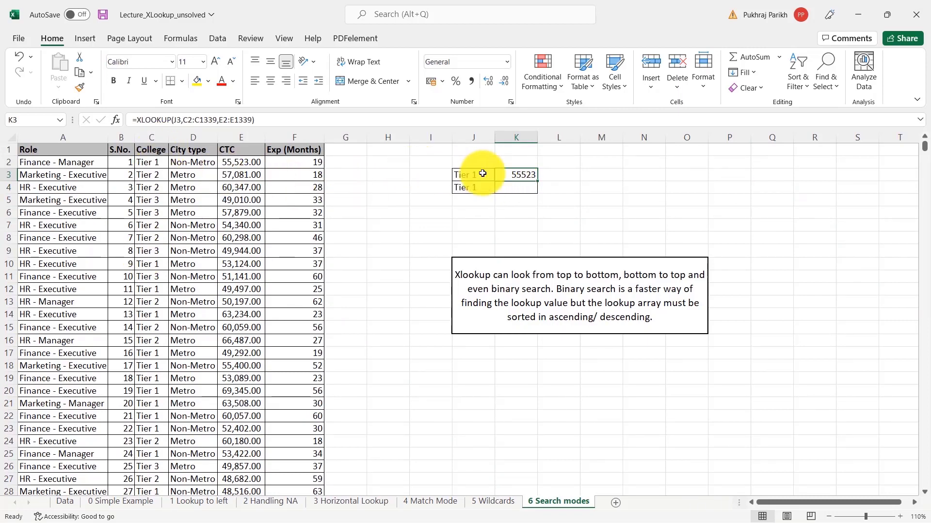
- Compare the College and CTC entries in row 2 with the lookup result in K3
{"action": "left_click", "coordinate": [165, 161]}
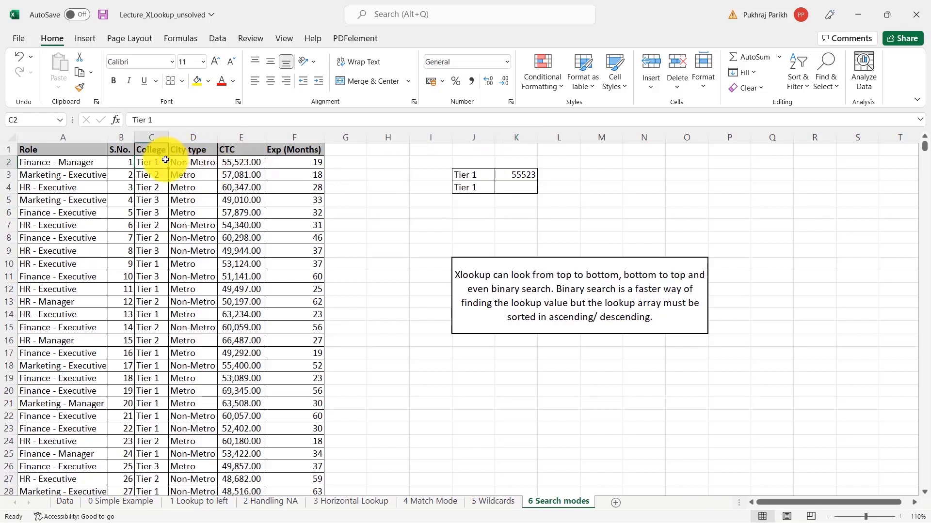
{"action": "left_click", "coordinate": [250, 162]}
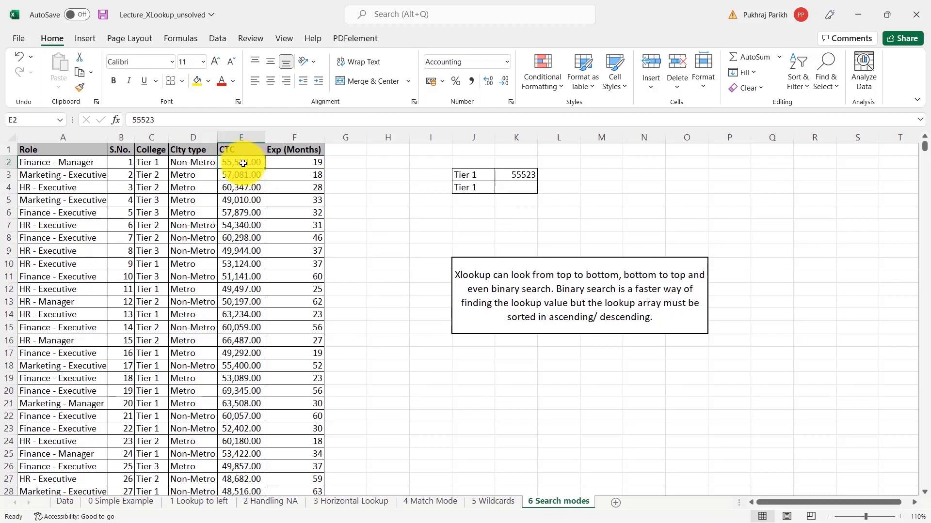
{"action": "left_click", "coordinate": [513, 176]}
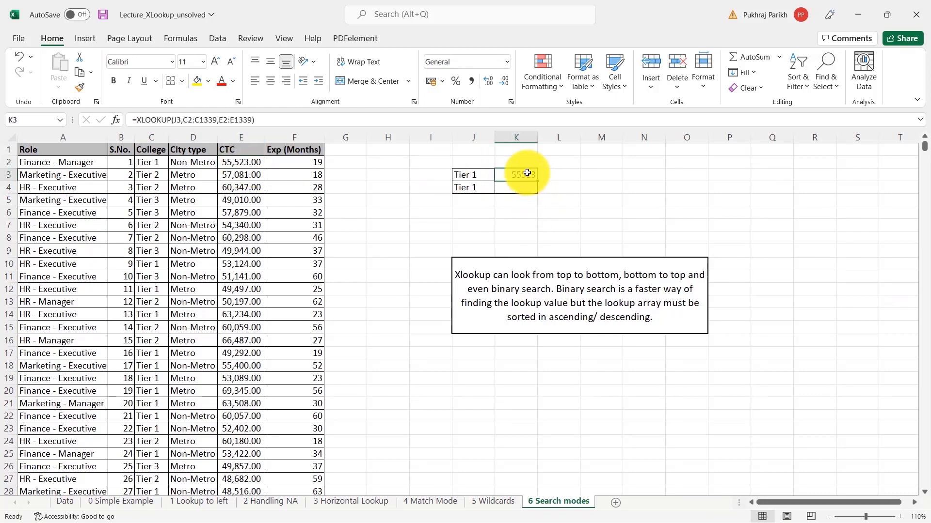
- Extend the K3 formula with search mode -1 for last-to-first search, leaving the not-found text and match mode empty
{"action": "left_click", "coordinate": [249, 119]}
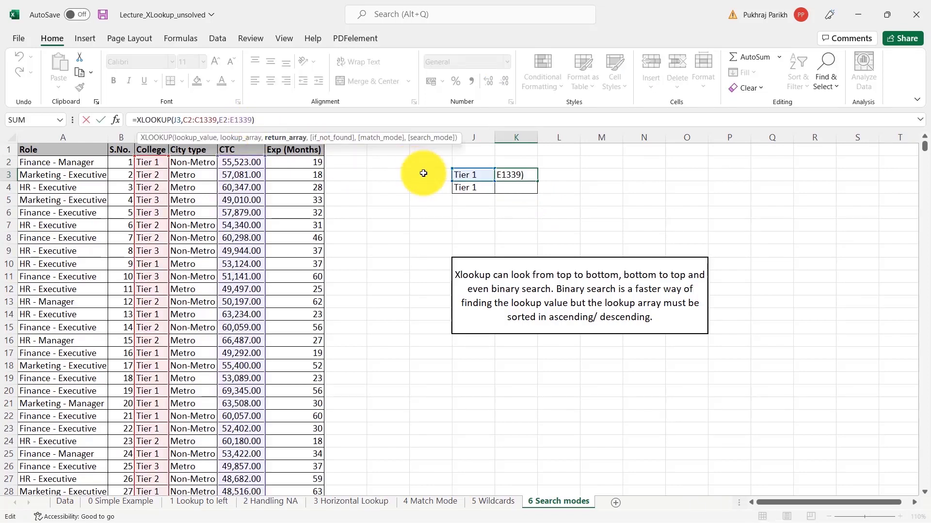
{"action": "type", "text": ",,,"}
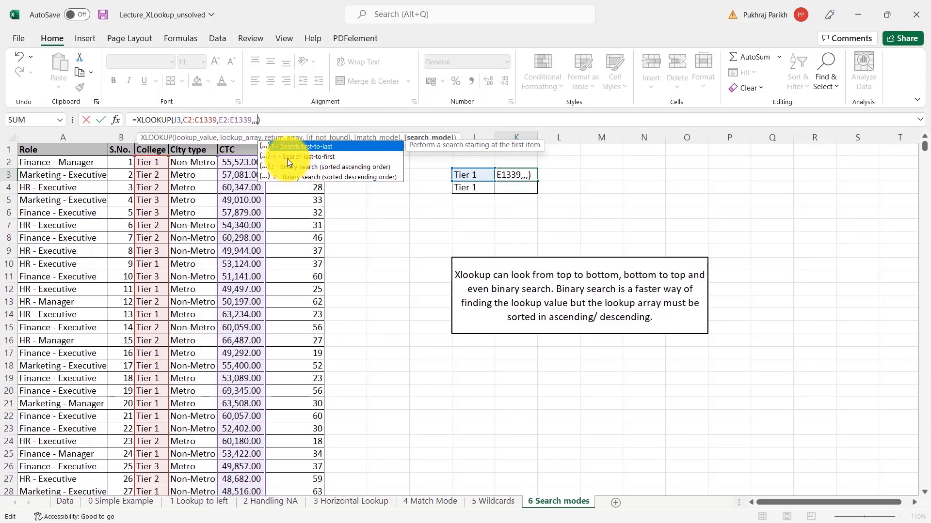
{"action": "double_click", "coordinate": [327, 156]}
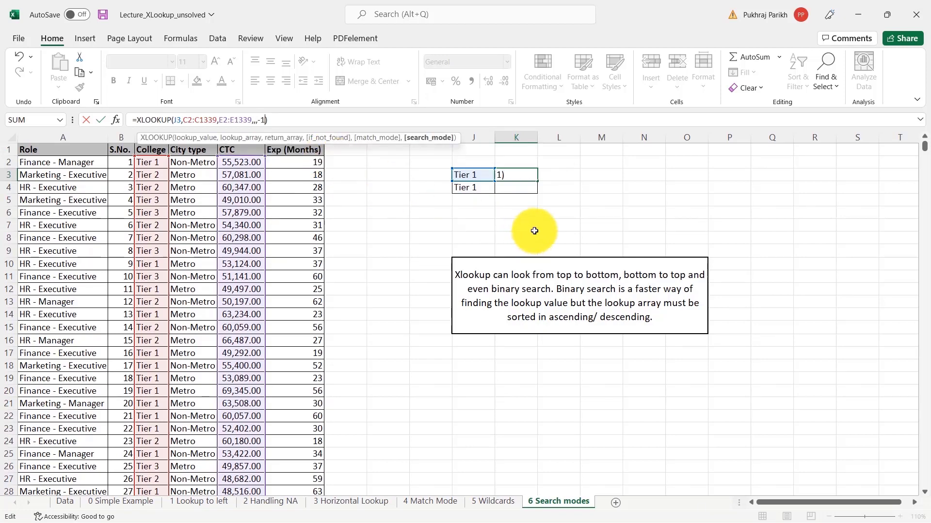
{"action": "key", "text": "Return"}
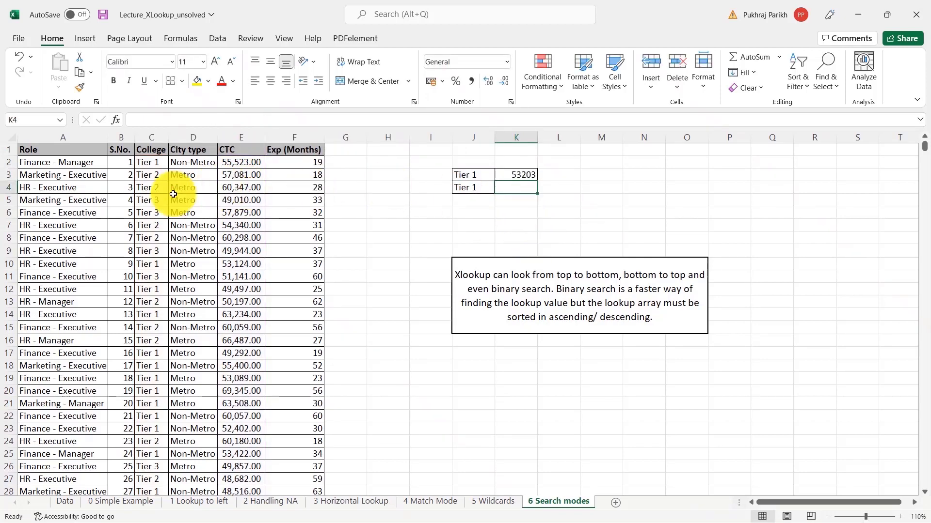
- Go to the end of the table and examine the College and CTC values of its last Tier 1 row
{"action": "left_click", "coordinate": [154, 286]}
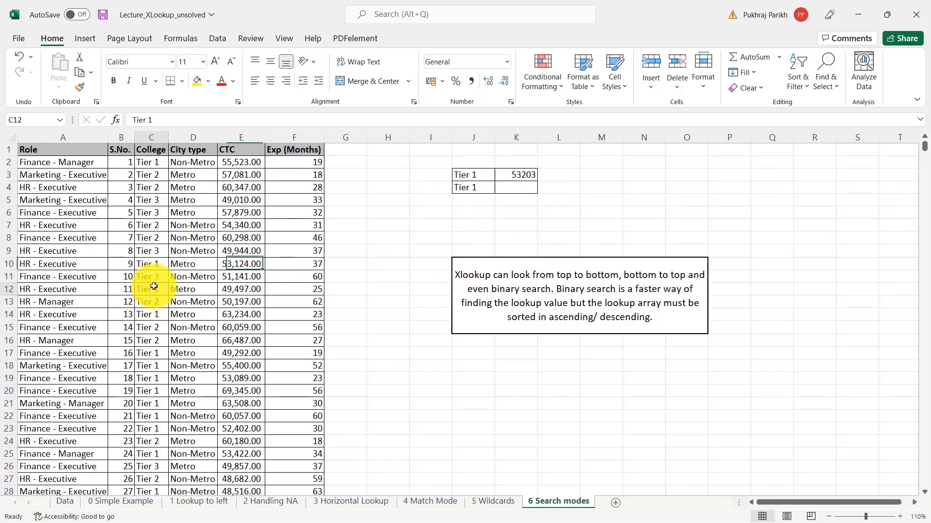
{"action": "key", "text": "ctrl+Down"}
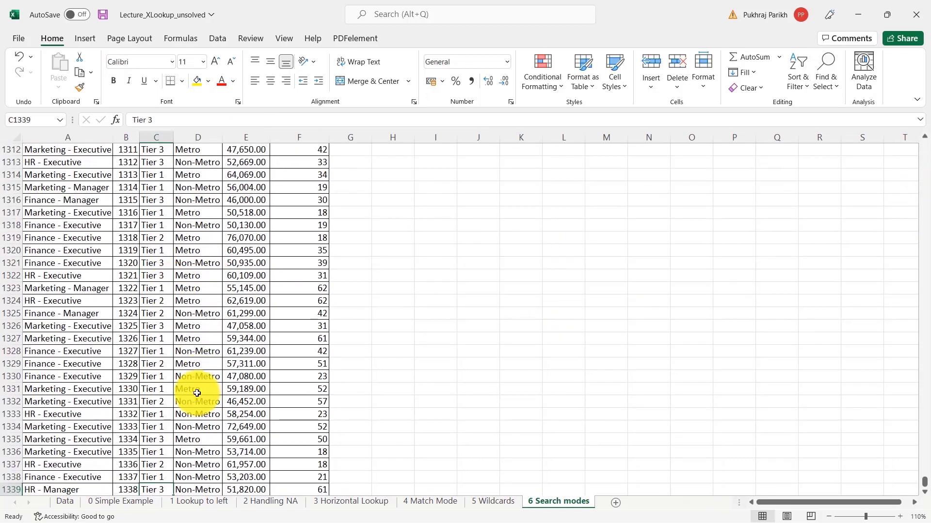
{"action": "scroll", "coordinate": [197, 393], "scroll_direction": "down", "scroll_amount": 3}
{"action": "left_click", "coordinate": [154, 377]}
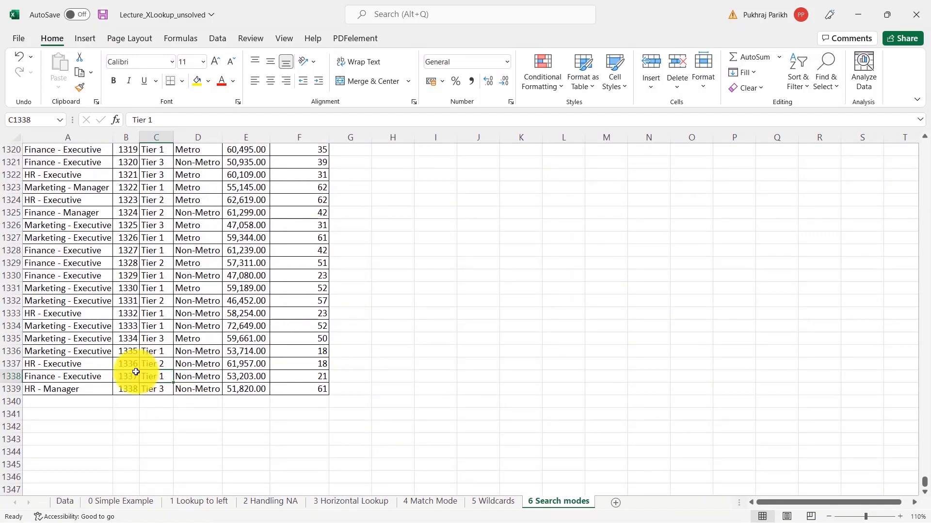
{"action": "left_click", "coordinate": [240, 378]}
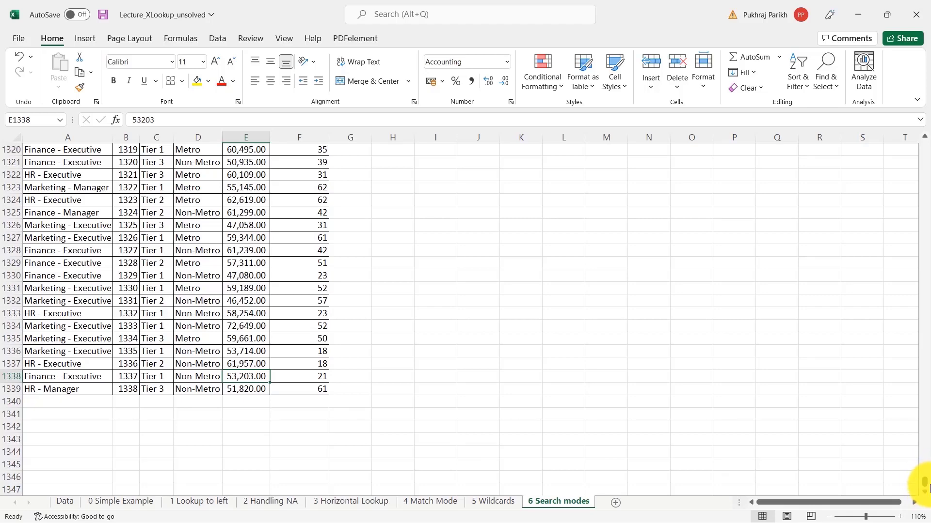
- Edit the XLOOKUP formula in K3 so that it searches from first to last
{"action": "left_click_drag", "start_coordinate": [922, 482], "coordinate": [922, 141]}
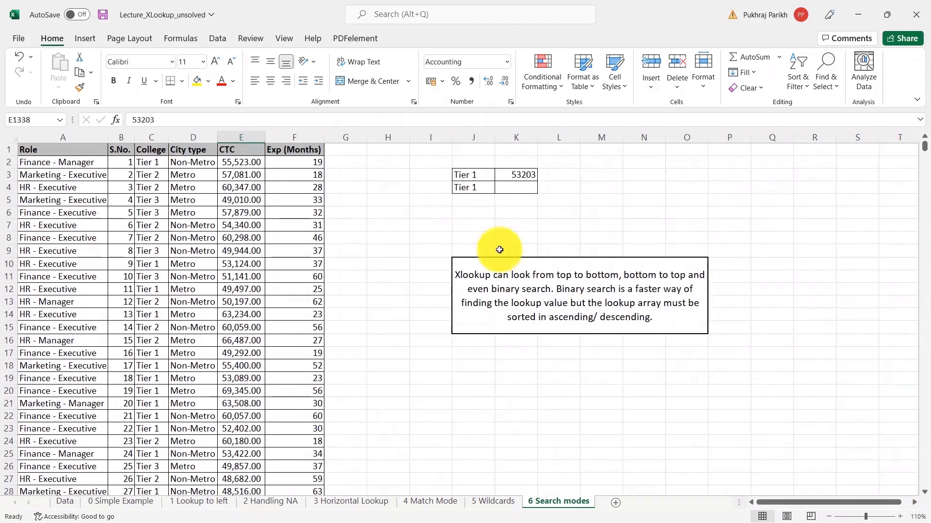
{"action": "left_click", "coordinate": [513, 176]}
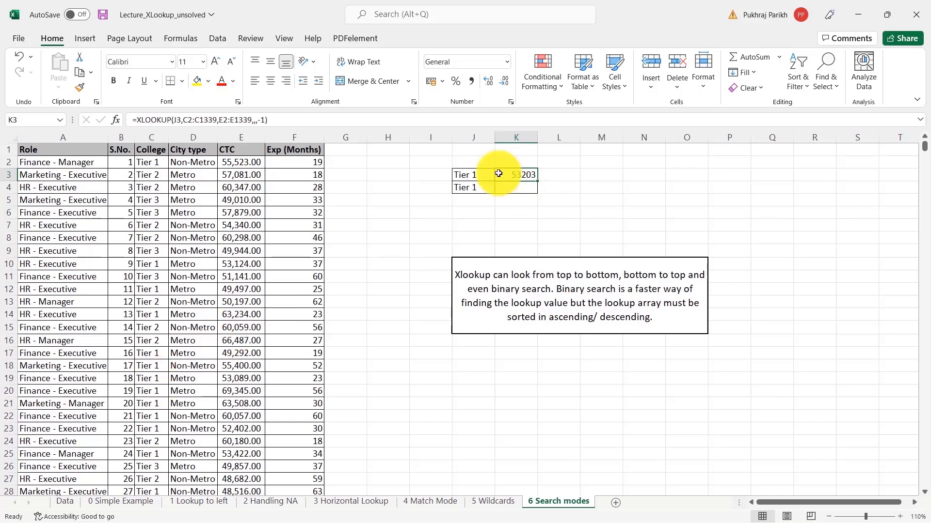
{"action": "left_click", "coordinate": [264, 121]}
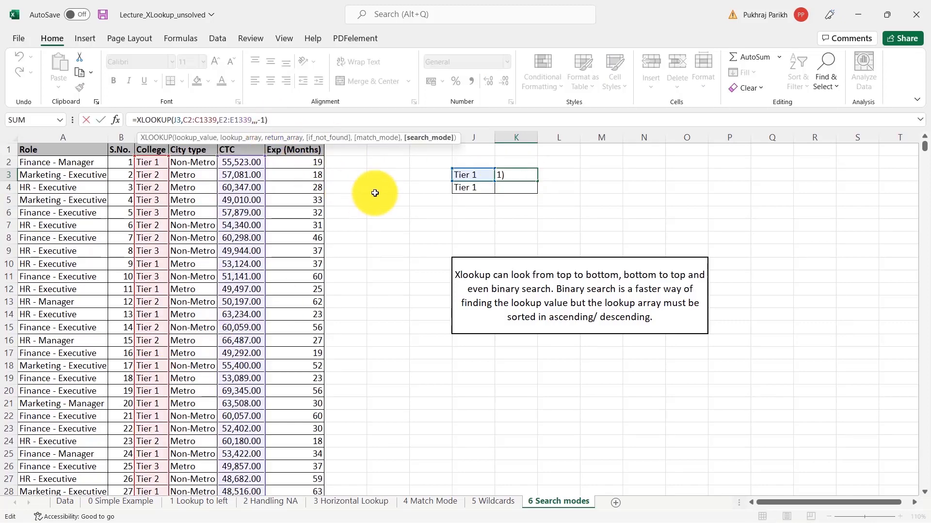
{"action": "key", "text": "BackSpace"}
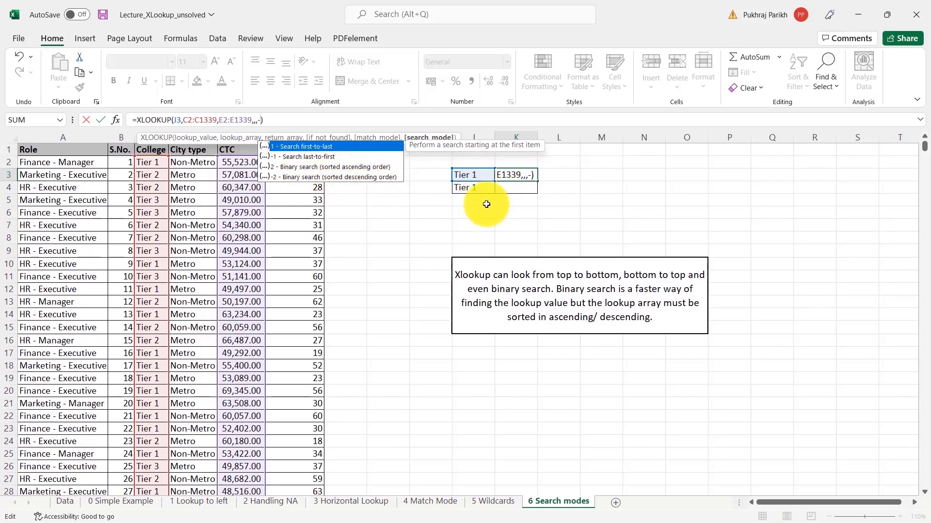
{"action": "type", "text": "1"}
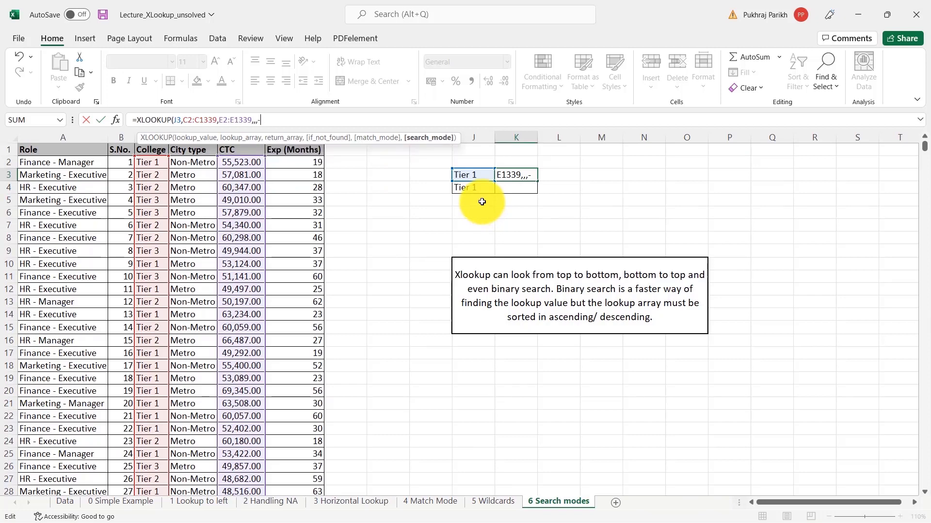
{"action": "key", "text": "Return"}
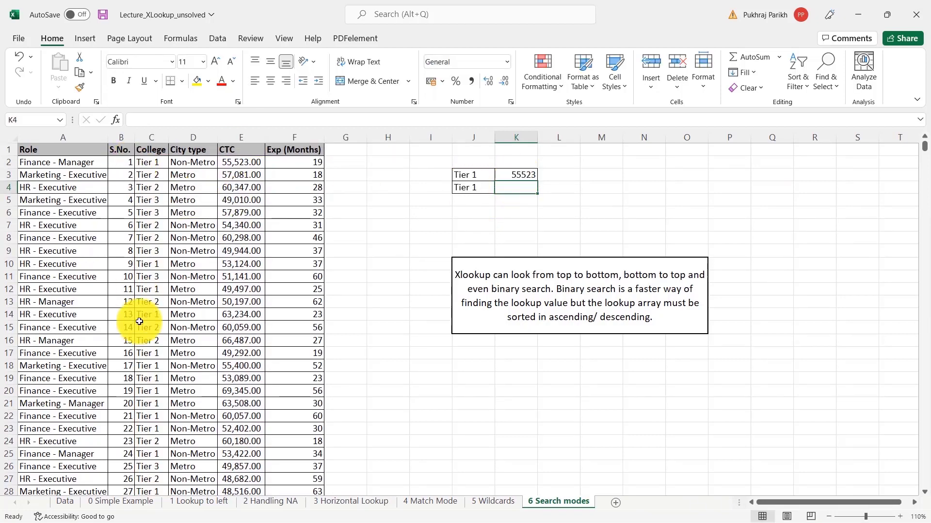
- Replace the lookup value in J4 with the serial number 10
{"action": "left_click", "coordinate": [129, 162]}
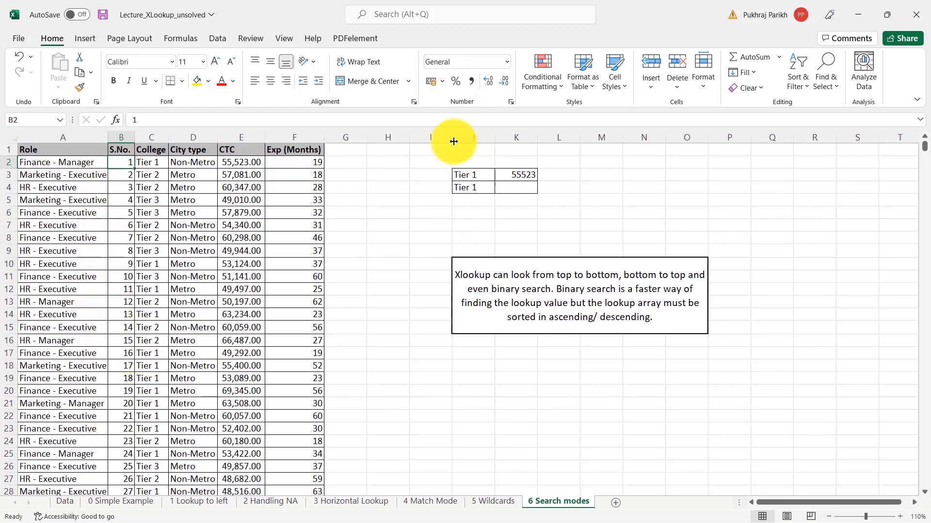
{"action": "left_click", "coordinate": [477, 190]}
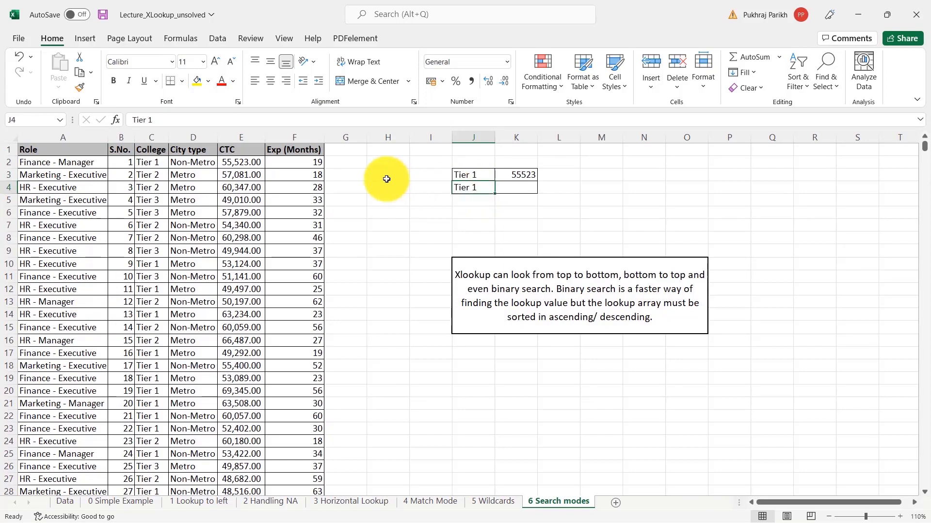
{"action": "type", "text": "10"}
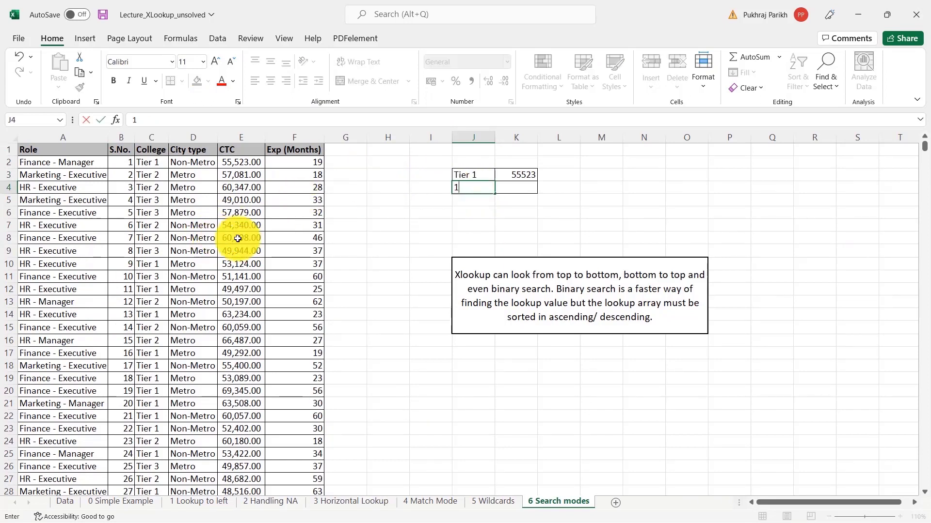
{"action": "left_click", "coordinate": [534, 179]}
- Start an XLOOKUP formula in K4 with lookup value J4, lookup array B2:B1339 and return array E2:E1339
{"action": "left_click", "coordinate": [521, 187]}
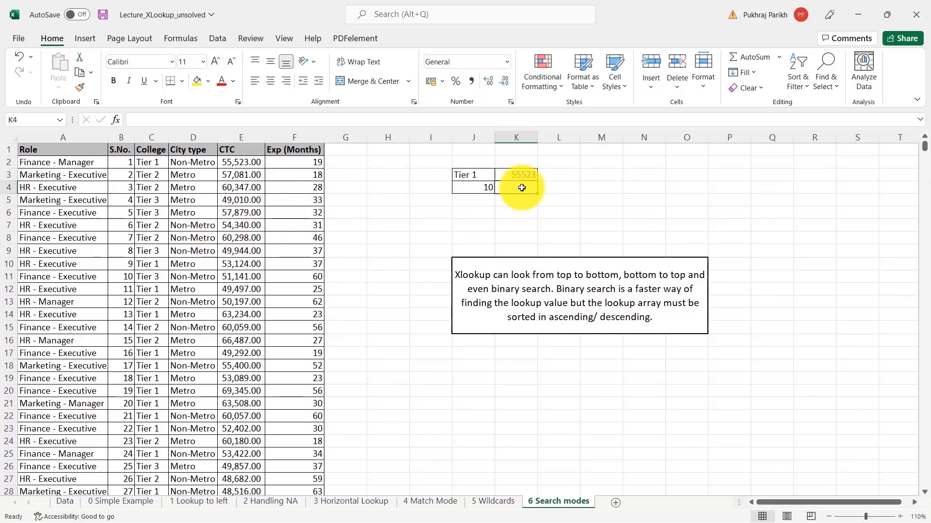
{"action": "type", "text": "="}
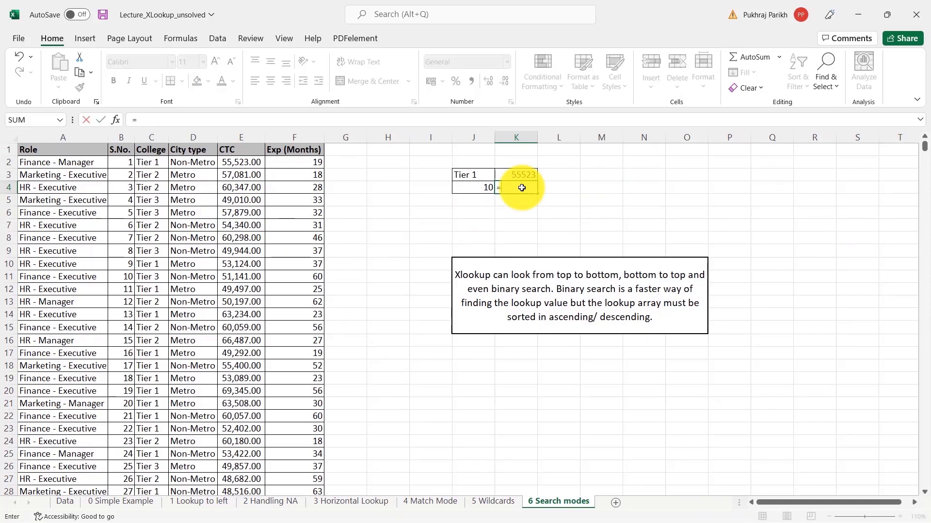
{"action": "type", "text": "xl"}
{"action": "key", "text": "Tab"}
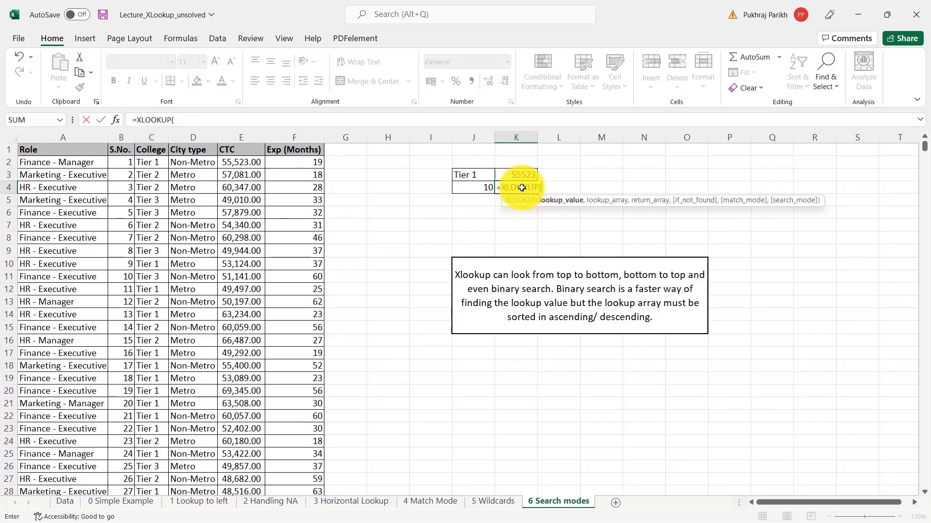
{"action": "left_click", "coordinate": [459, 188]}
{"action": "type", "text": ","}
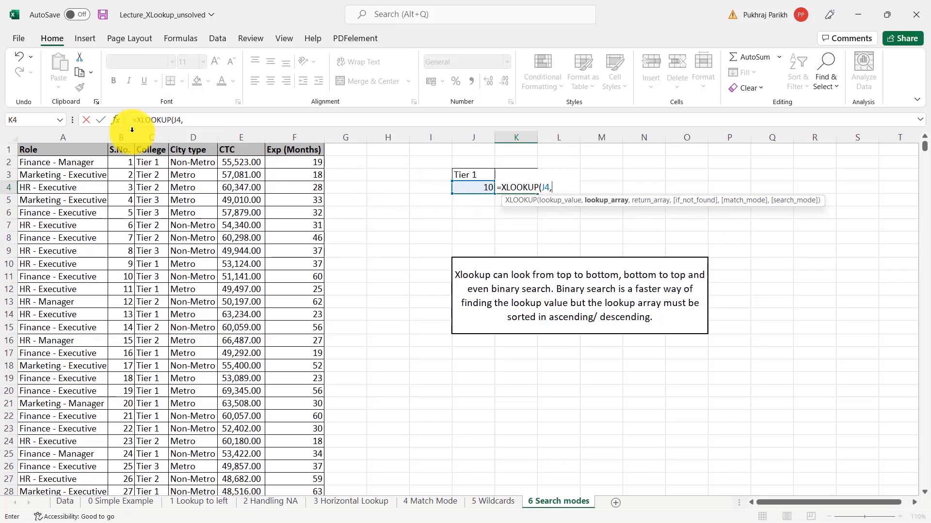
{"action": "left_click", "coordinate": [130, 164]}
{"action": "key", "text": "ctrl+shift+Down"}
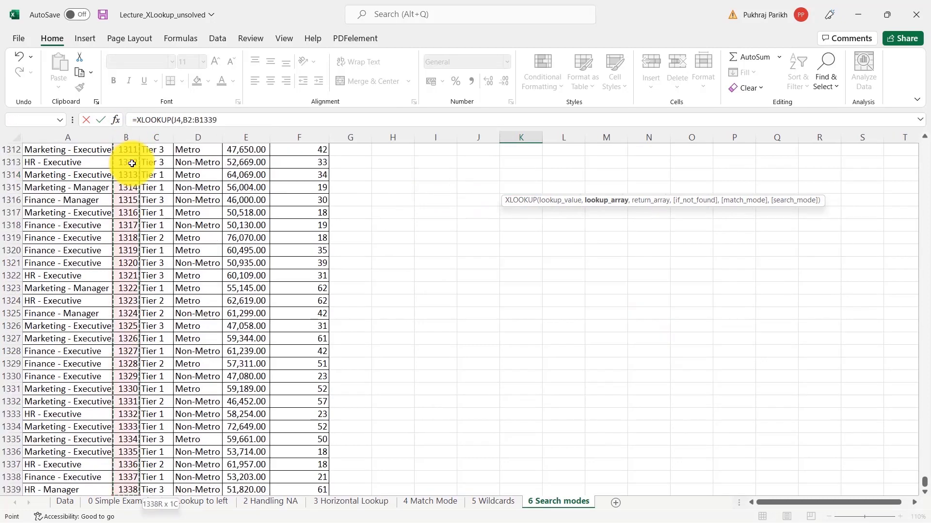
{"action": "type", "text": ","}
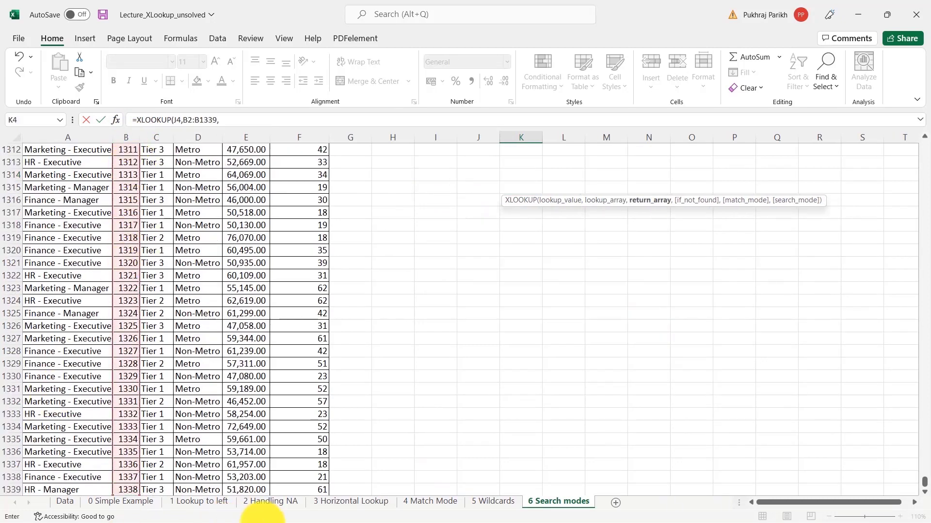
{"action": "left_click", "coordinate": [245, 491]}
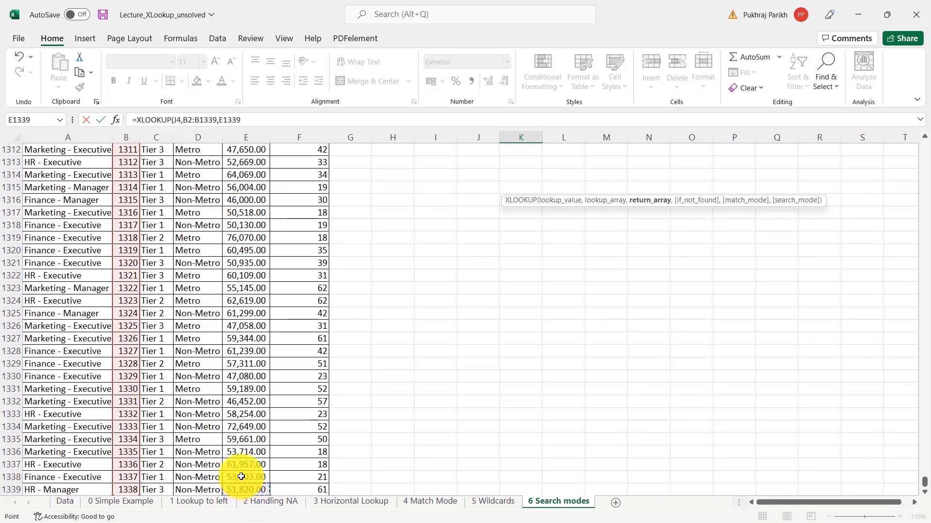
{"action": "key", "text": "ctrl+shift+Up"}
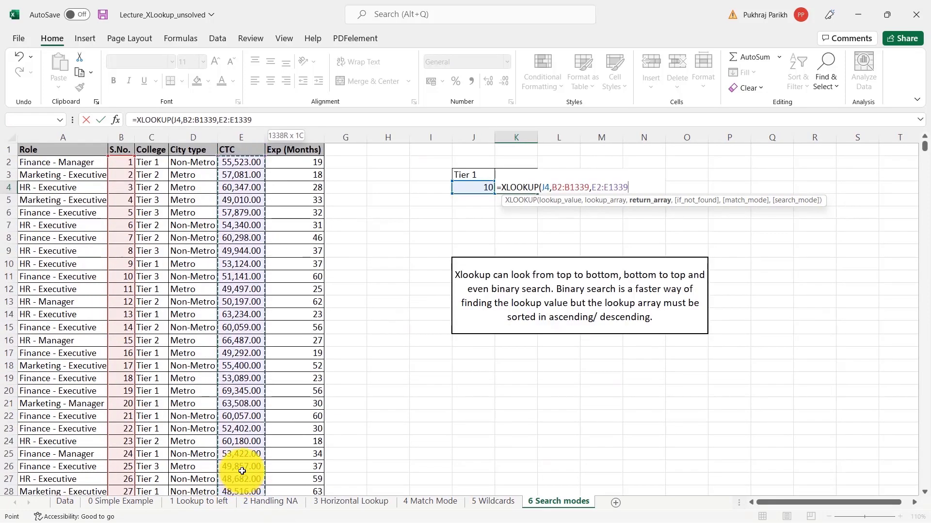
- Complete the K4 formula with search mode 2 for ascending binary search, leaving not-found text and match mode empty, and check it against row 11's CTC
{"action": "type", "text": ",,"}
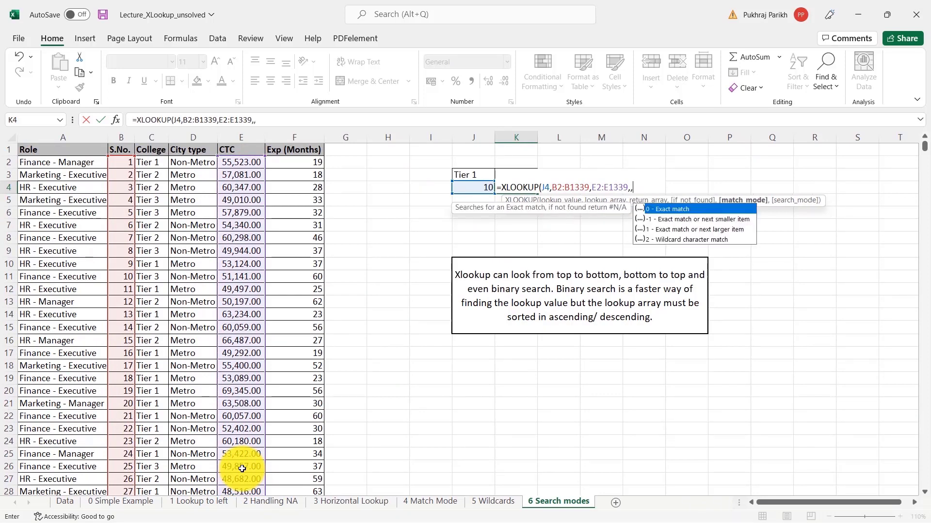
{"action": "type", "text": ","}
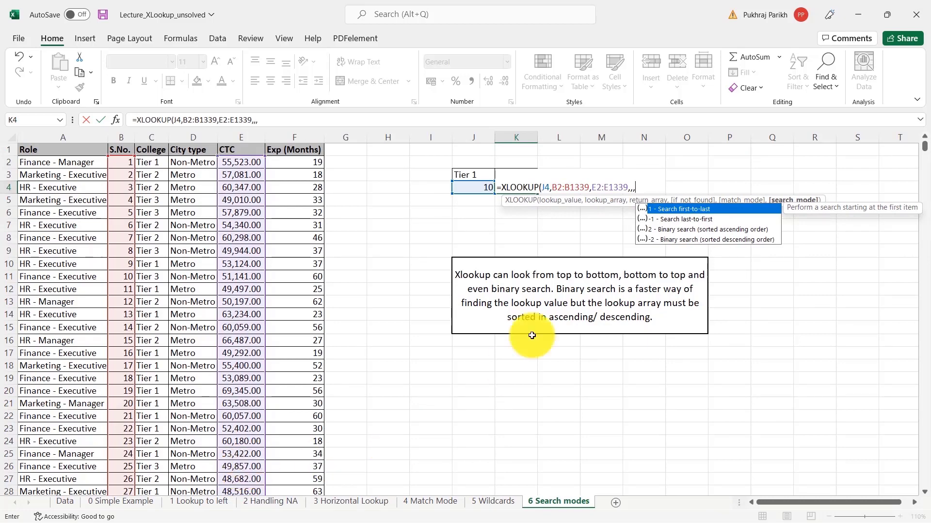
{"action": "type", "text": "2"}
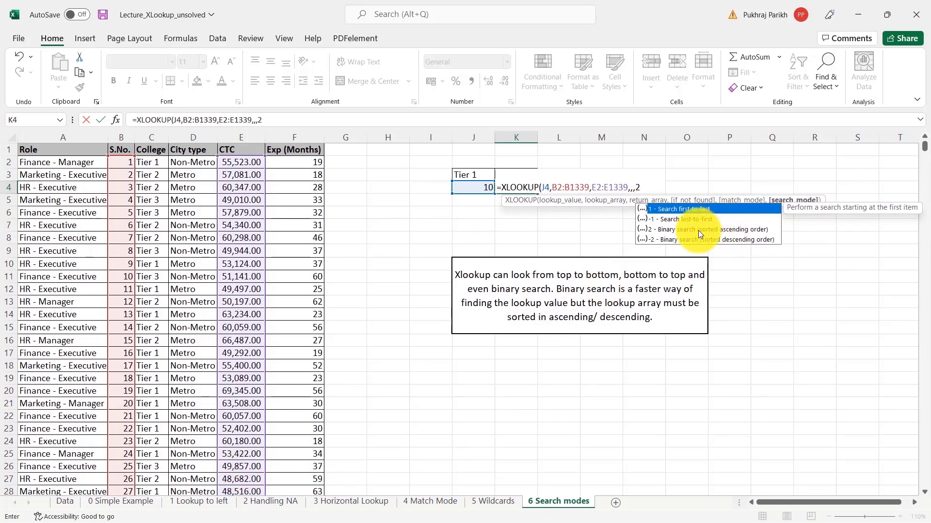
{"action": "type", "text": ")"}
{"action": "key", "text": "Return"}
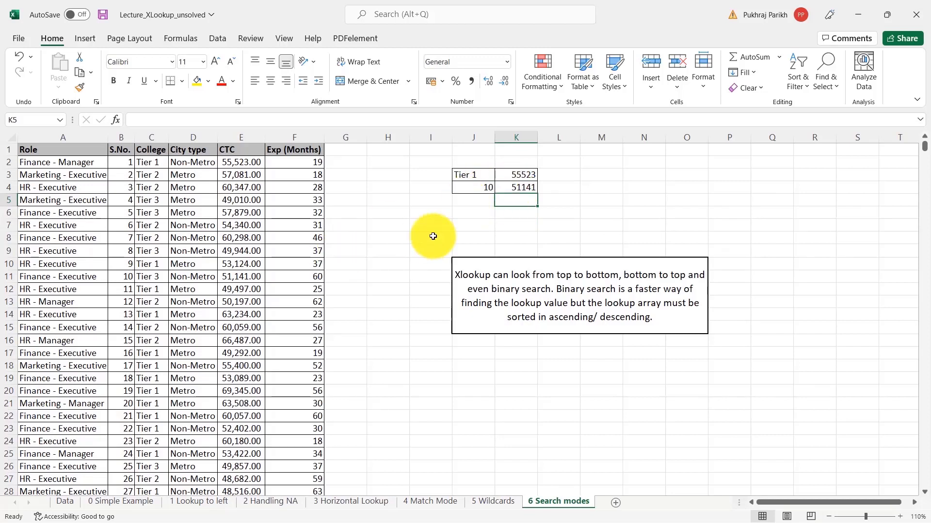
{"action": "left_click", "coordinate": [110, 279]}
{"action": "left_click", "coordinate": [255, 275]}
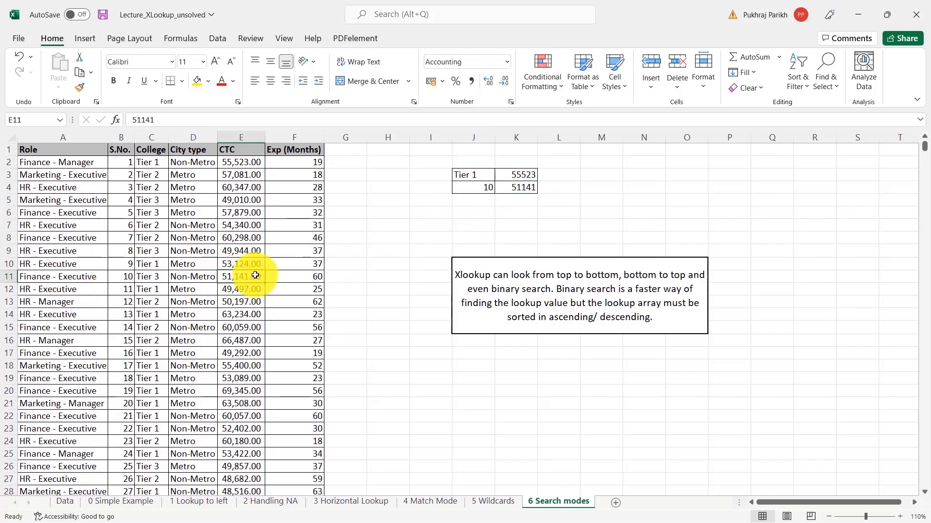